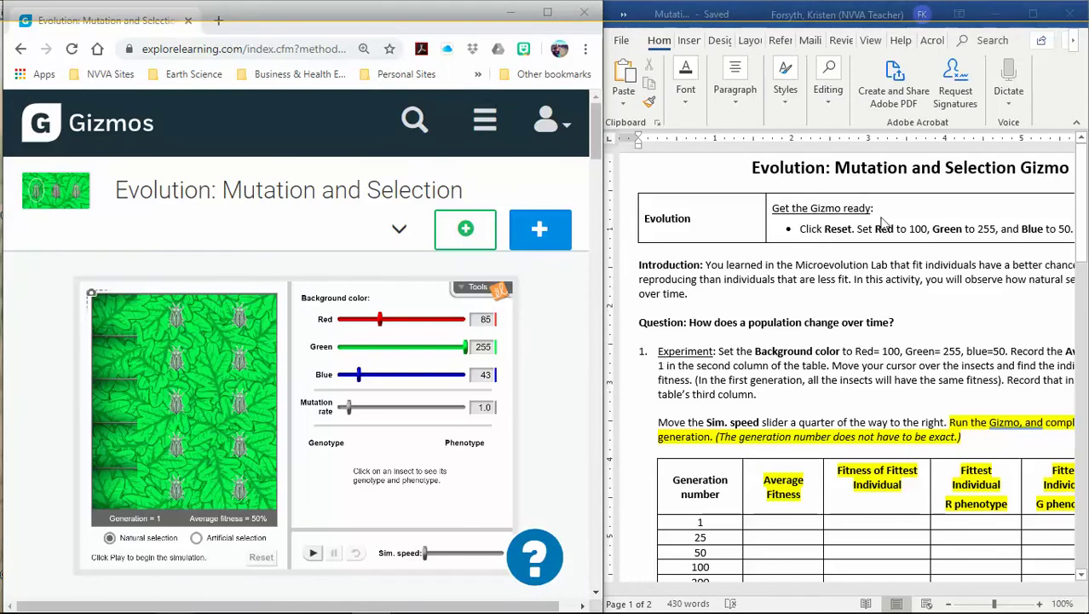
Highlight the required colour values (Red 100, Green 255, Blue 50) in the worksheet instructions
left_click(705, 182)
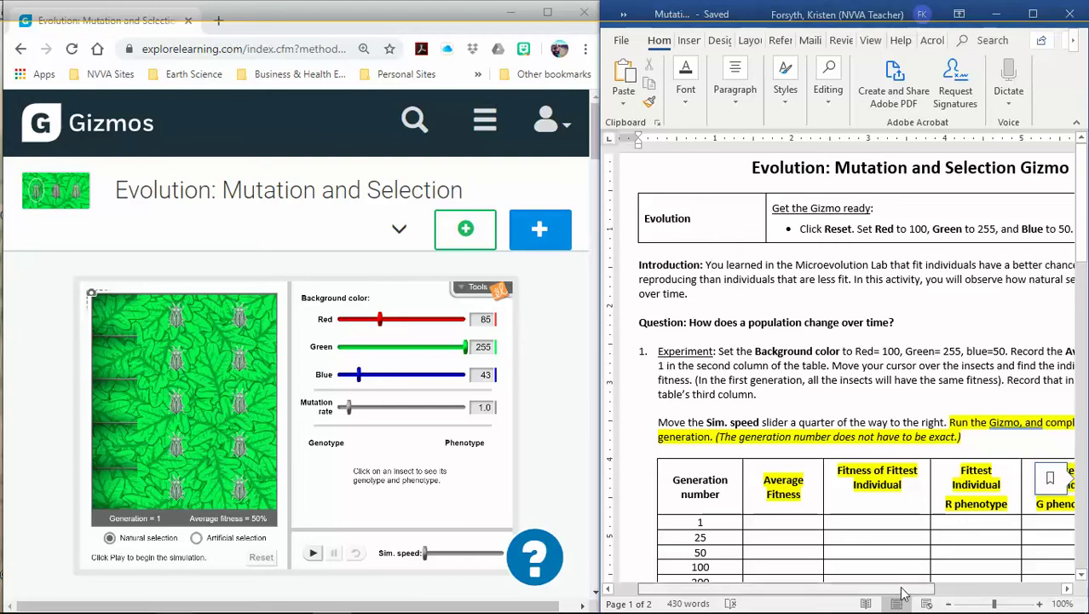
left_click_drag(895, 588, 948, 412)
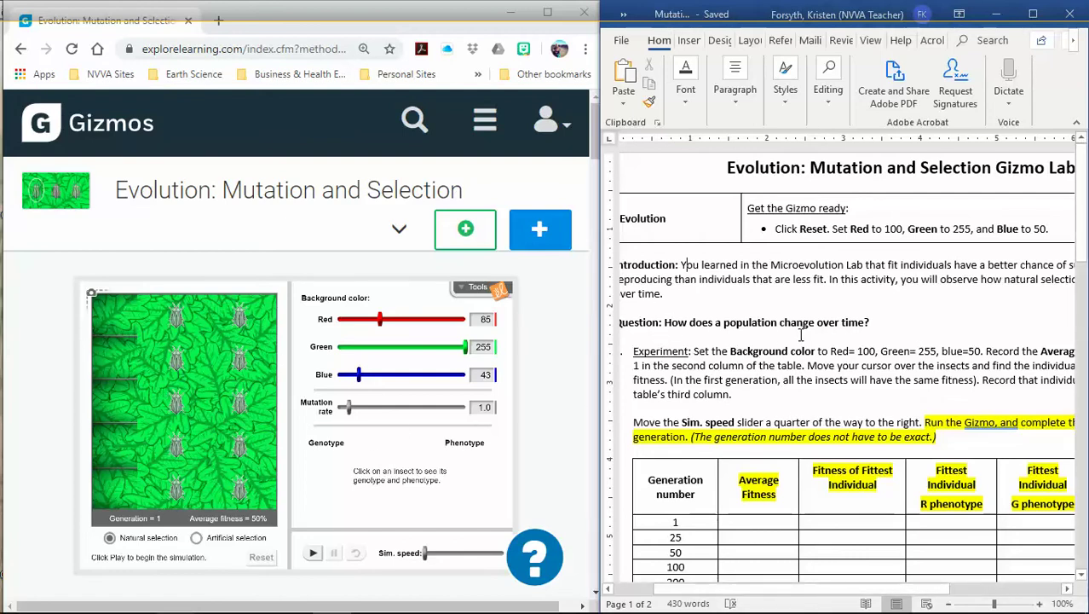
left_click_drag(911, 358, 963, 351)
Replace the Gizmo's Red value of 85 with 100 for the Red 100, Green 255, Blue 50 background
left_click(486, 320)
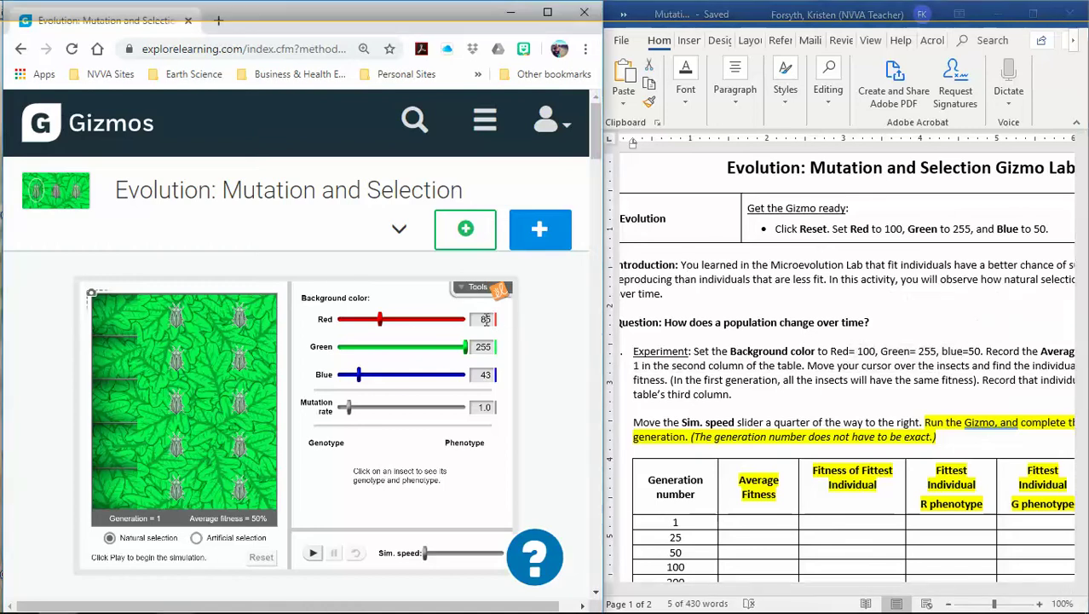
double_click(483, 319)
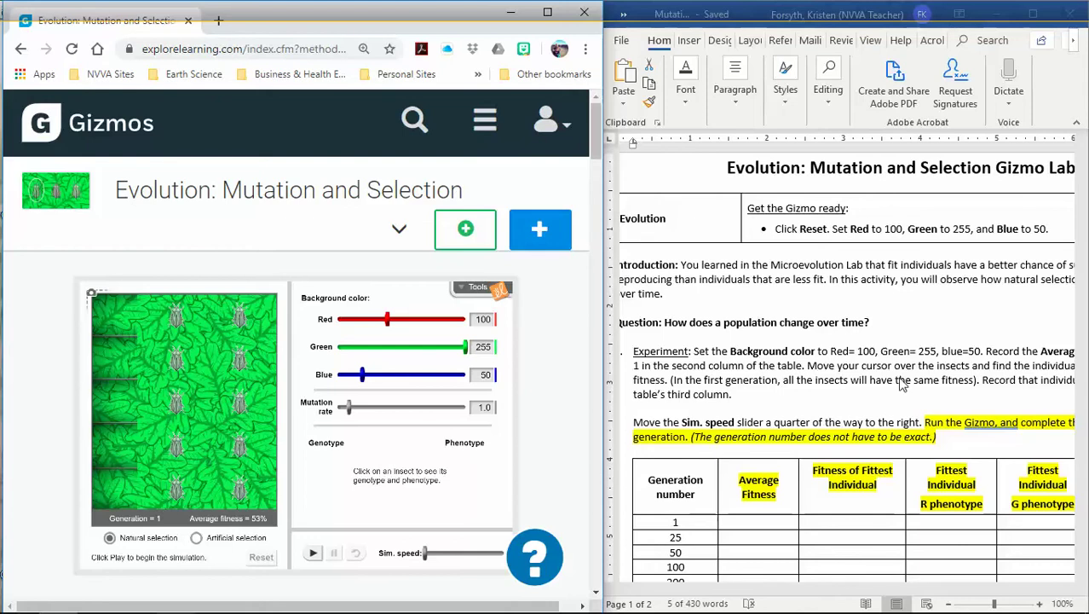
left_click(912, 577)
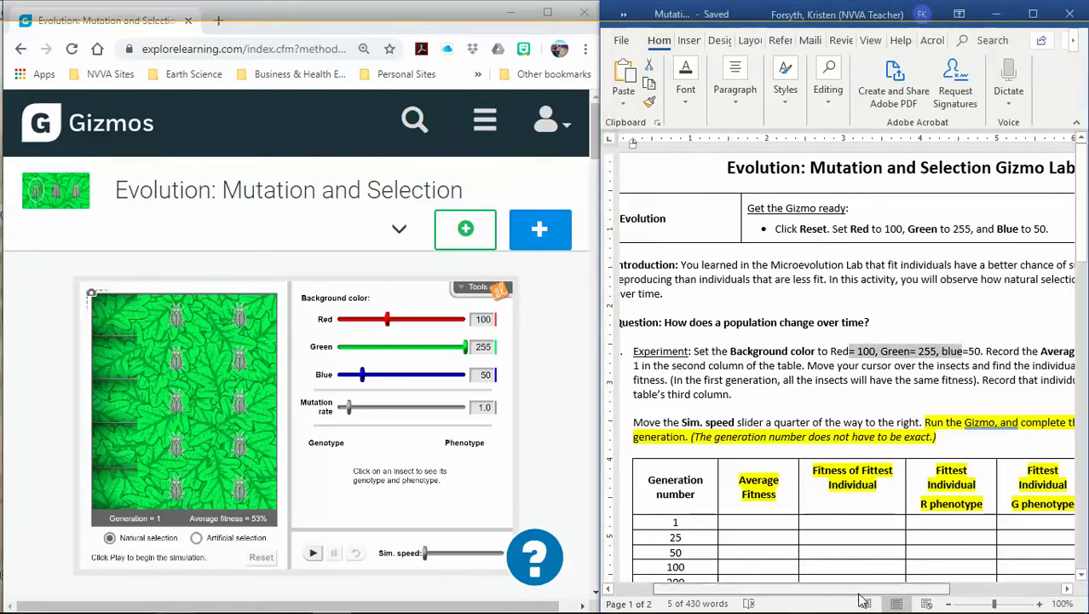
scroll(936, 591, "right", 2)
scroll(936, 591, "left", 3)
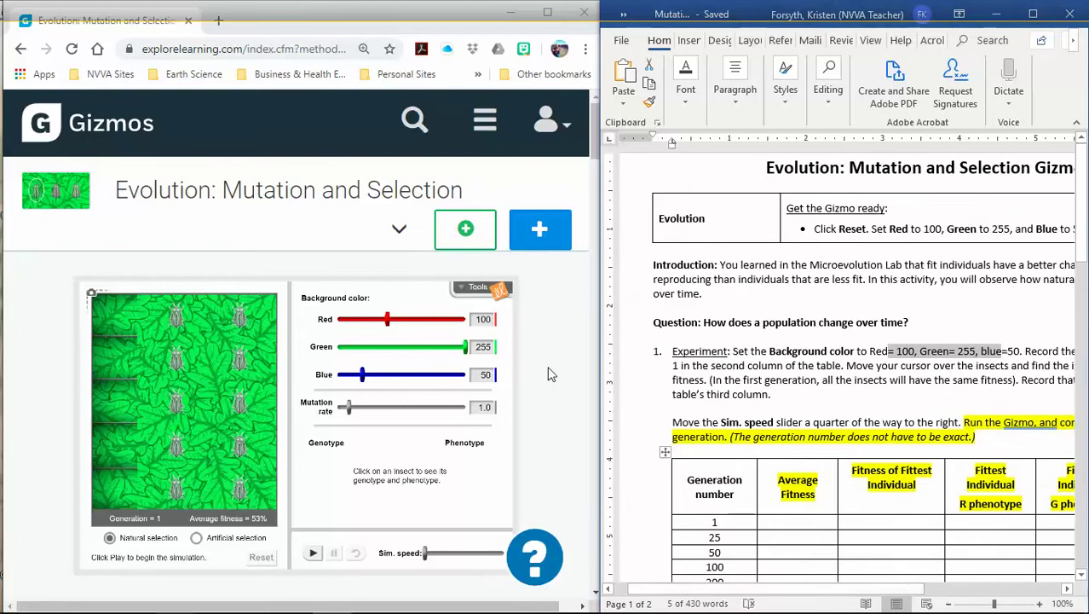
Inspect the insects one by one, ending on the bottom-right one at Red, Green, Blue 255 and 50% fitness
left_click(175, 324)
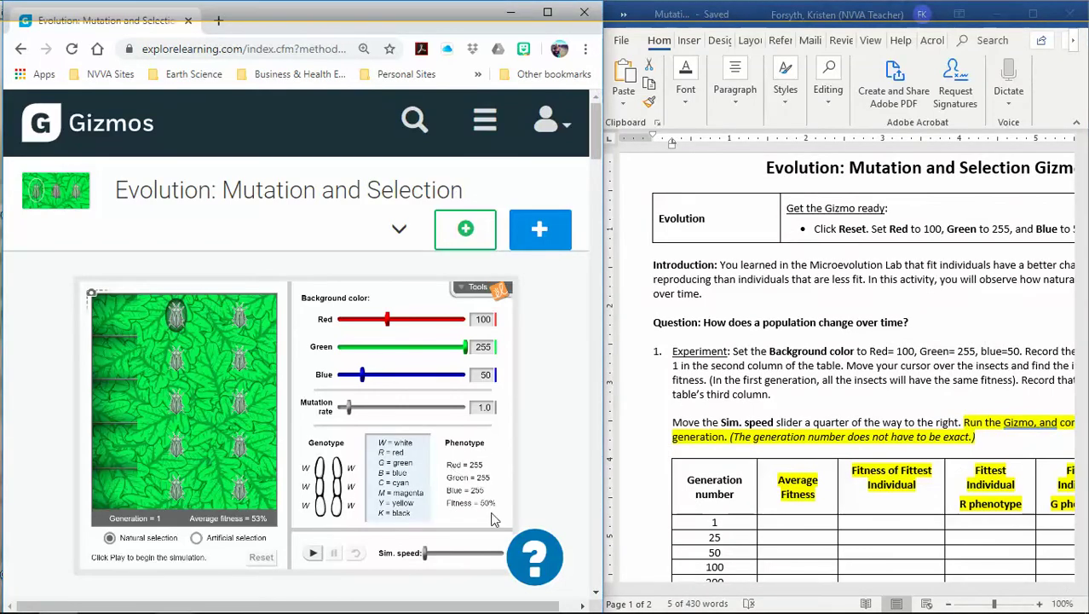
left_click(238, 322)
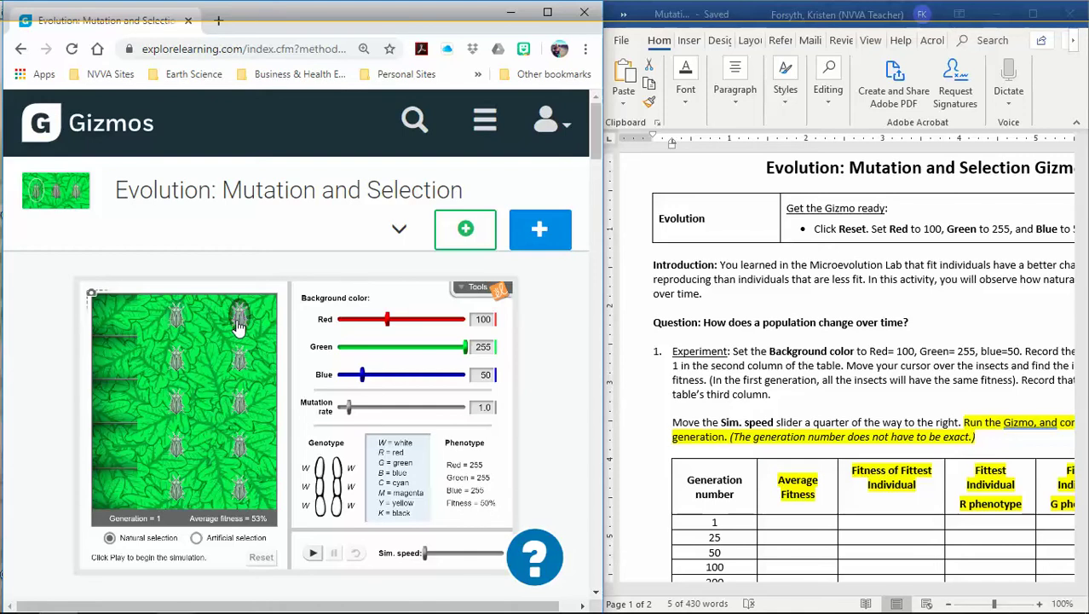
left_click(199, 375)
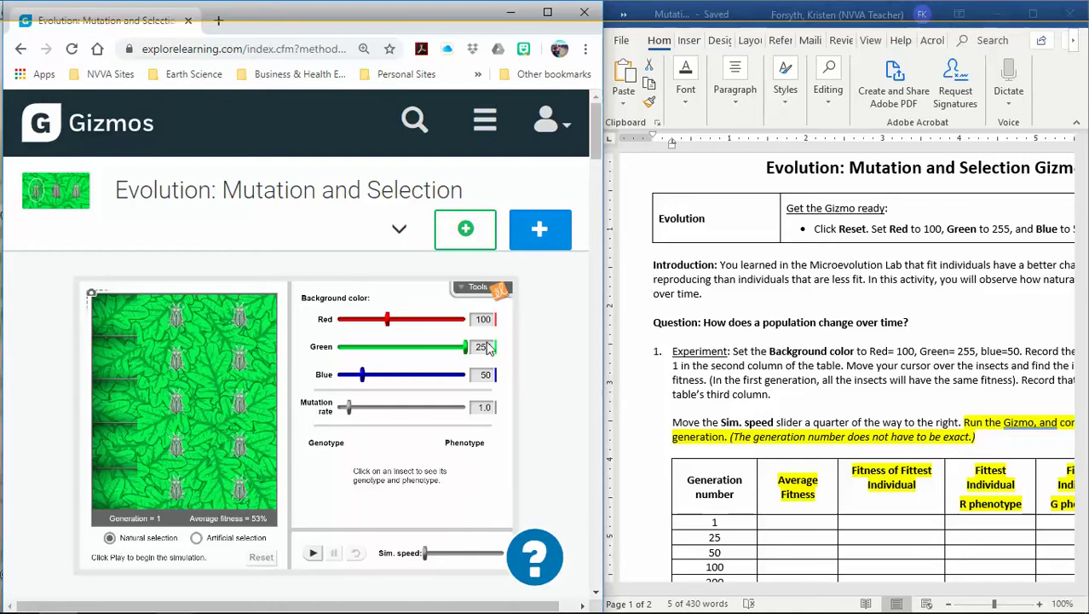
left_click(240, 405)
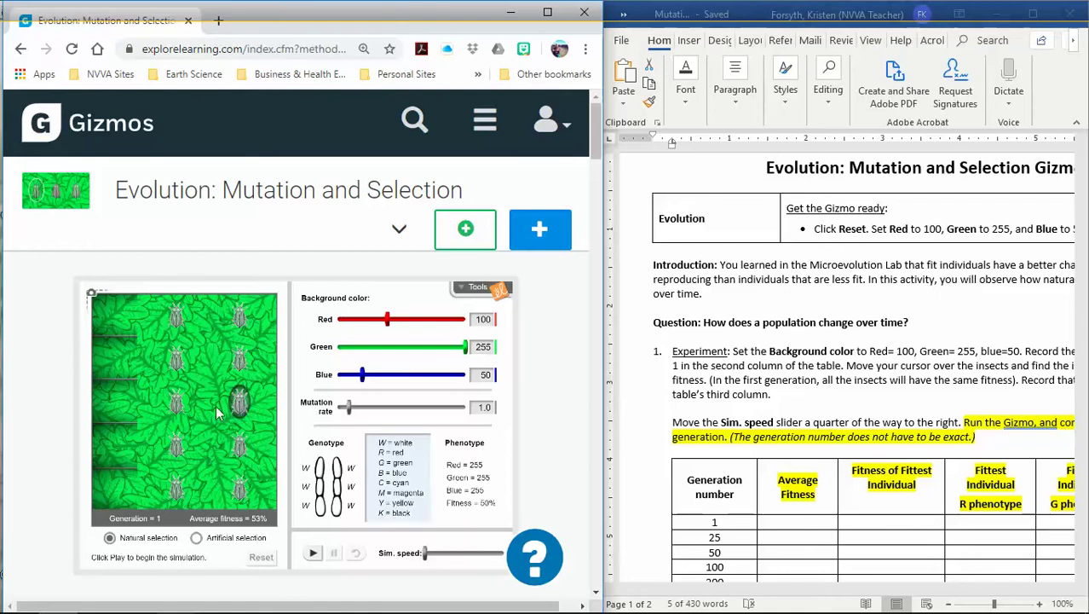
left_click(167, 417)
left_click(172, 414)
left_click(188, 458)
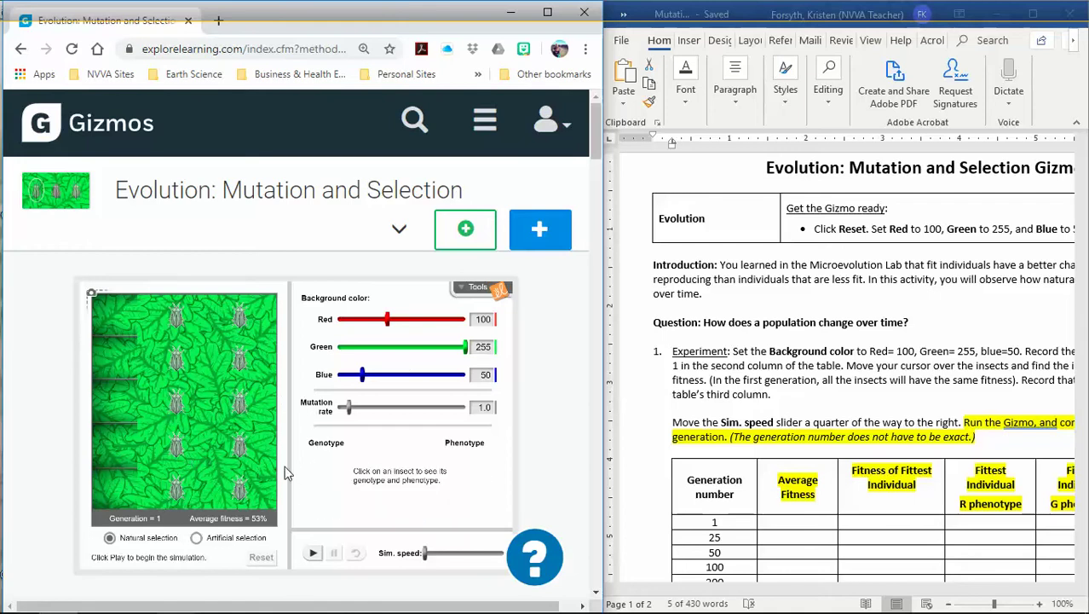
left_click(239, 450)
left_click(177, 450)
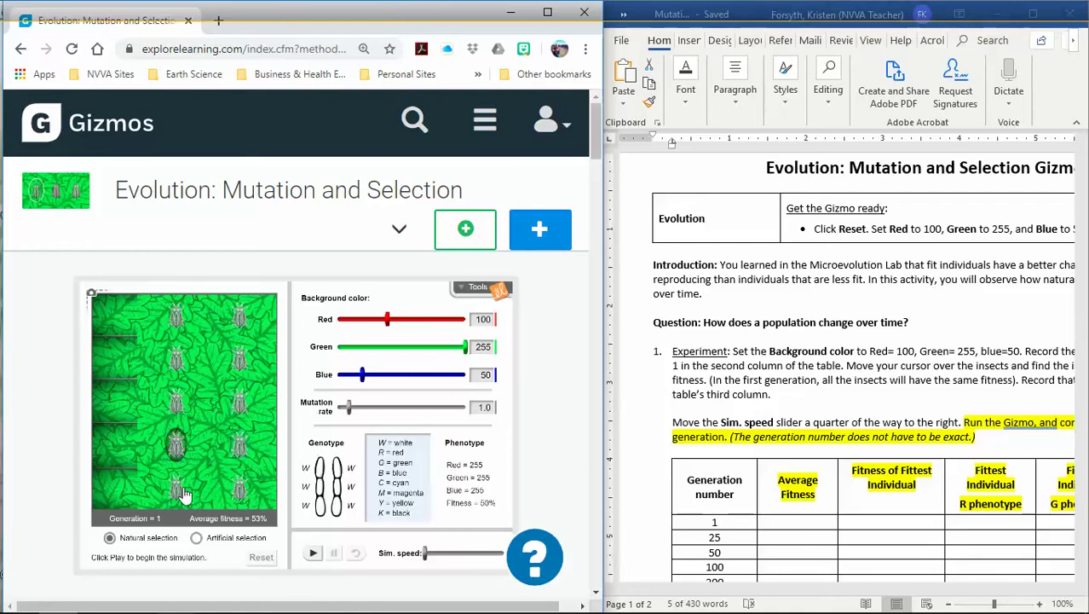
left_click(179, 490)
left_click(242, 488)
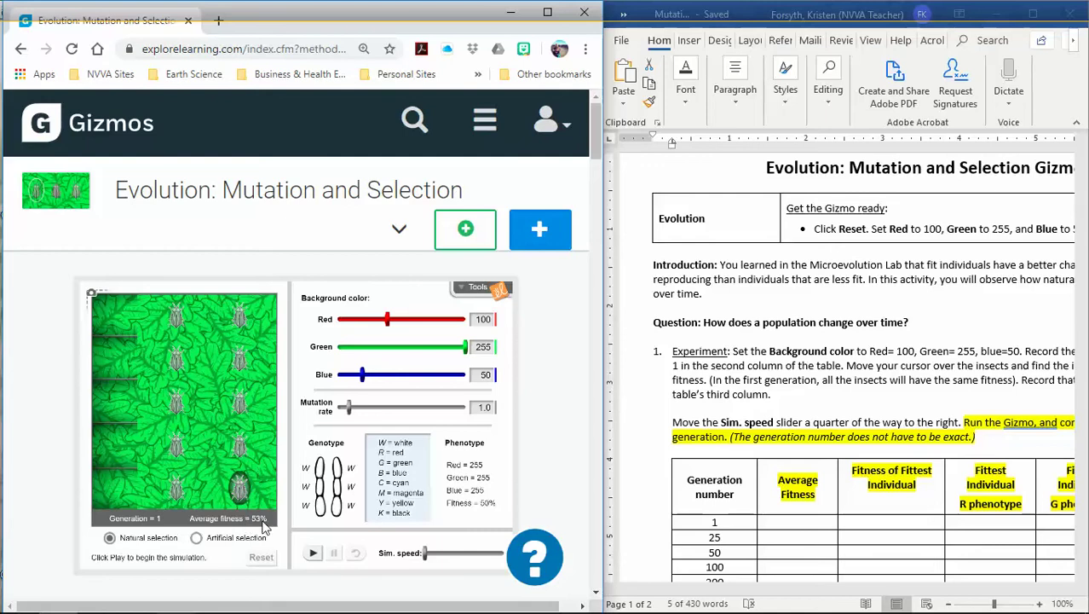
left_click(811, 524)
Enter 53 in the generation 1 Average Fitness cell
double_click(811, 524)
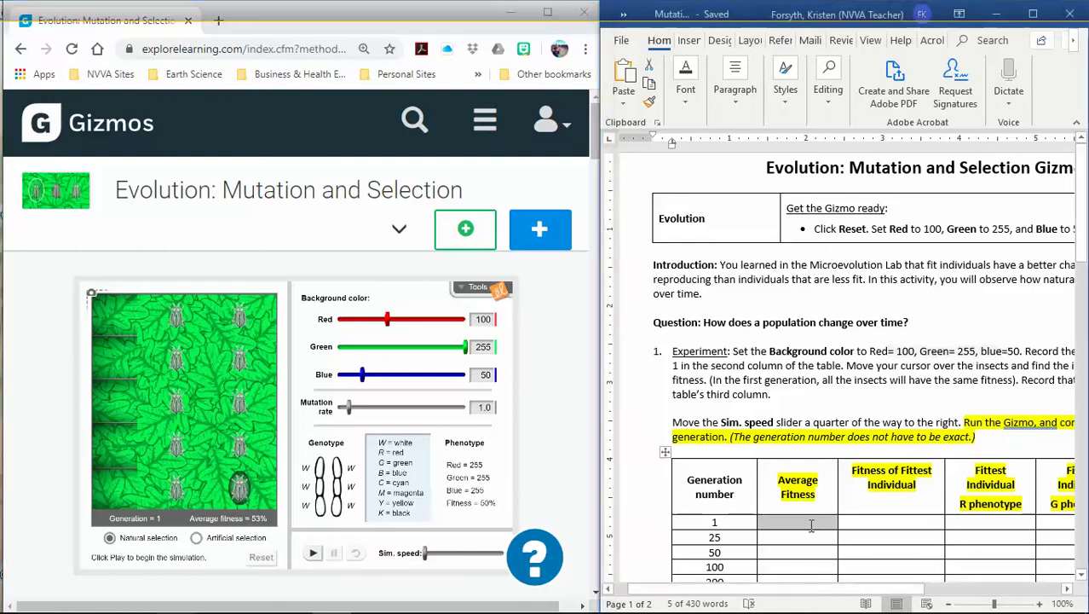
left_click(801, 520)
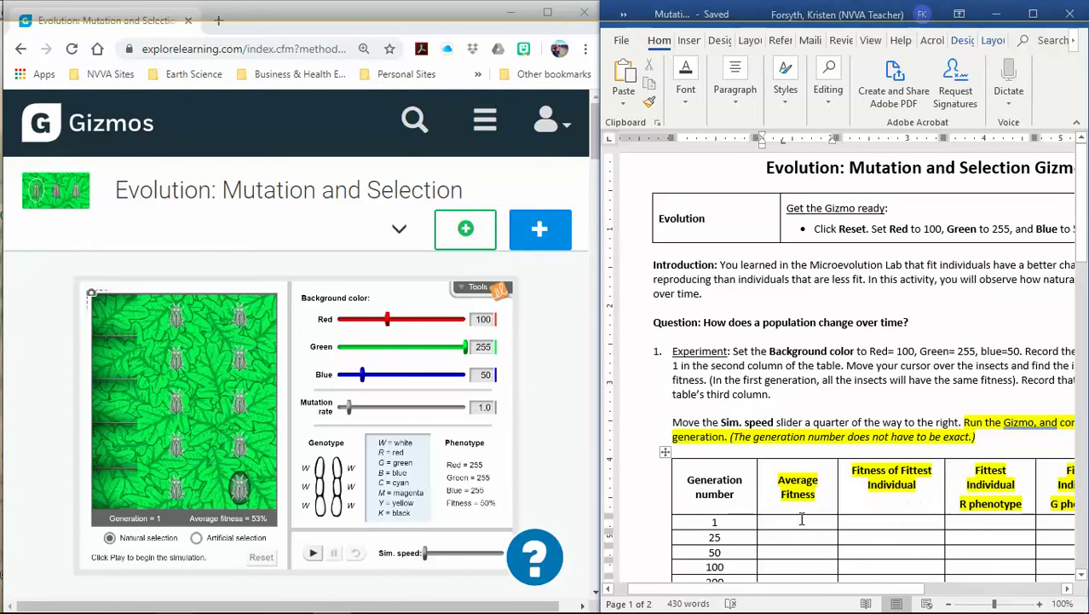
type("53")
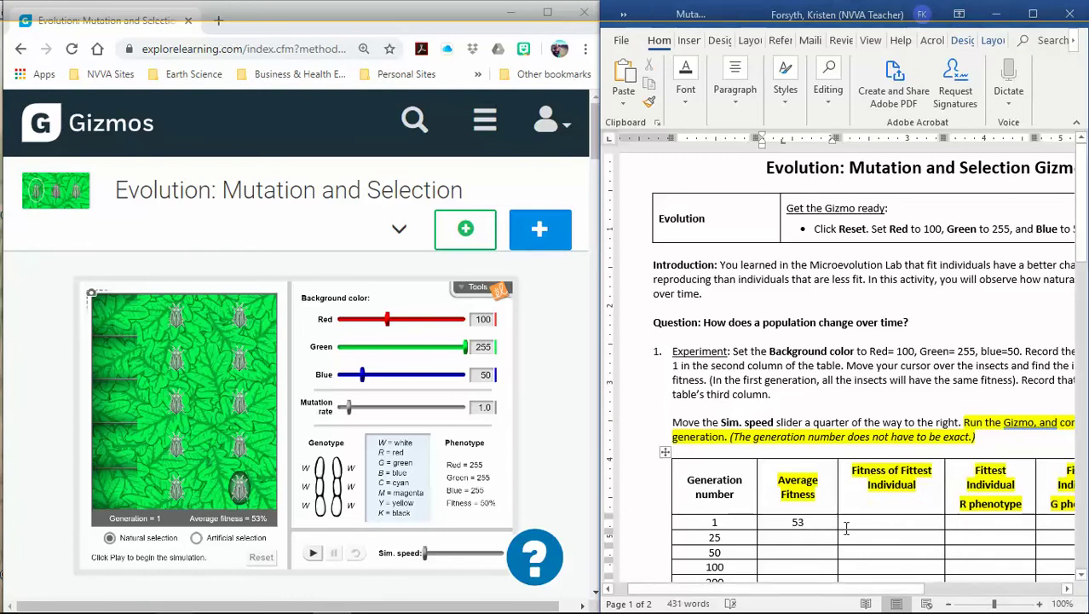
Inspect the top-right insect's traits to find generation 1's fittest individual
left_click(177, 493)
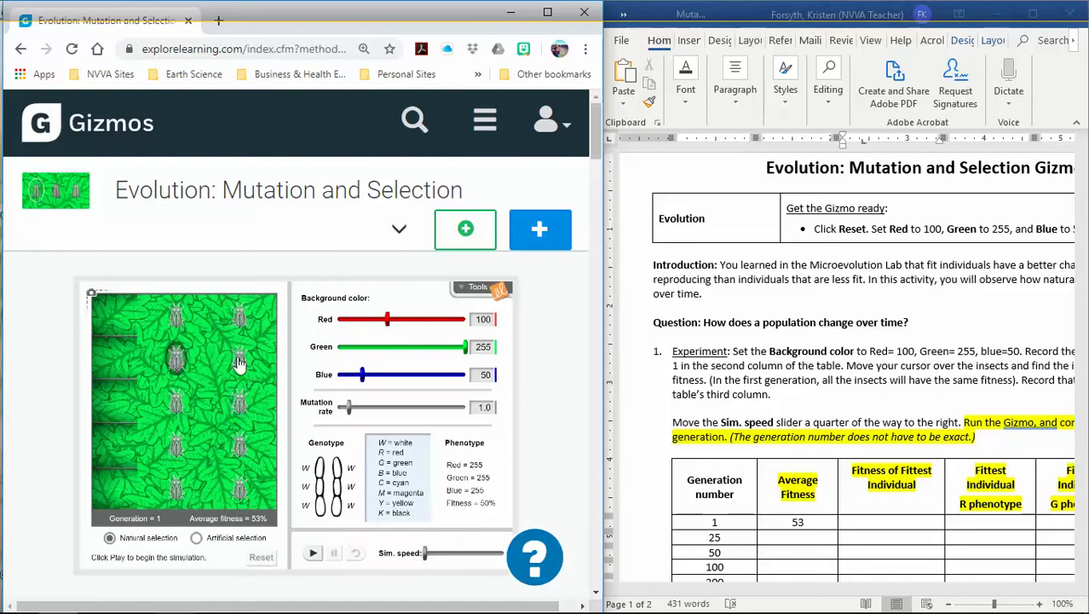
left_click(241, 316)
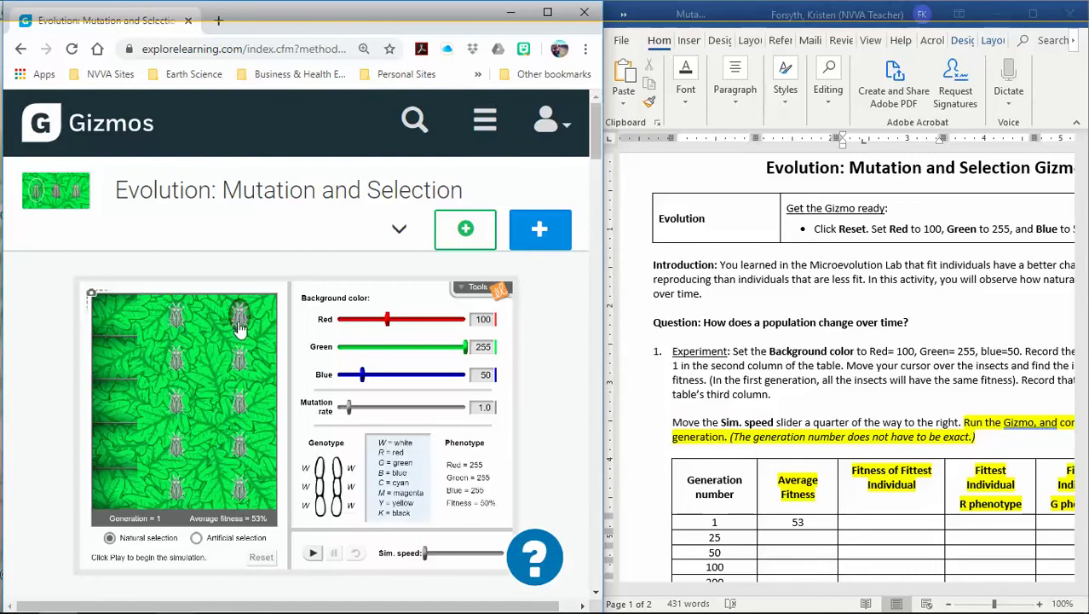
left_click(910, 526)
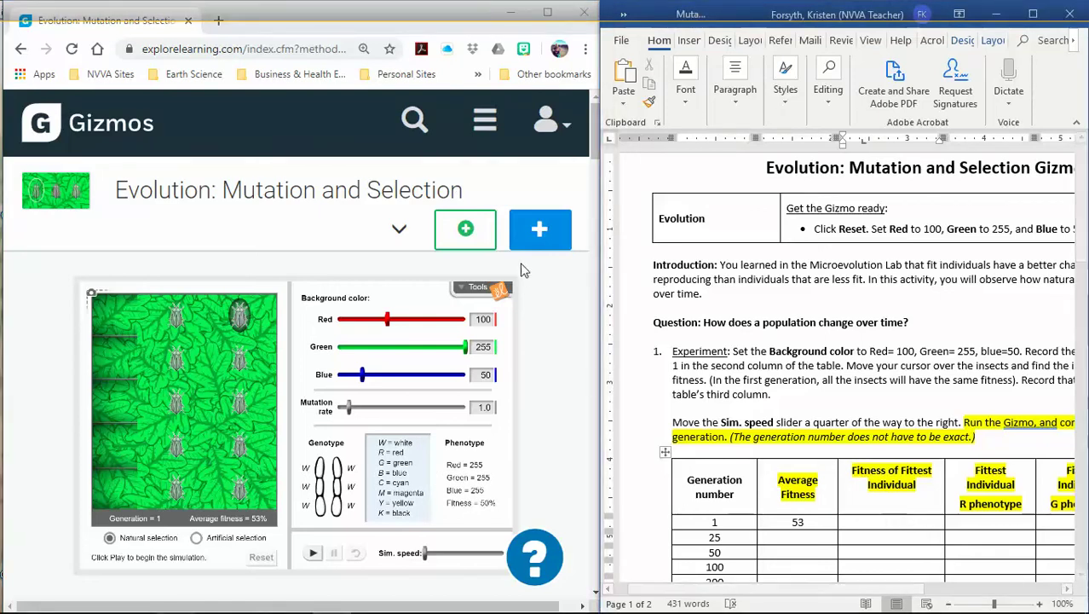
Narrow the Word window, widen the Gizmo, and show the top insect's 50% fitness phenotype
left_click_drag(595, 386, 724, 386)
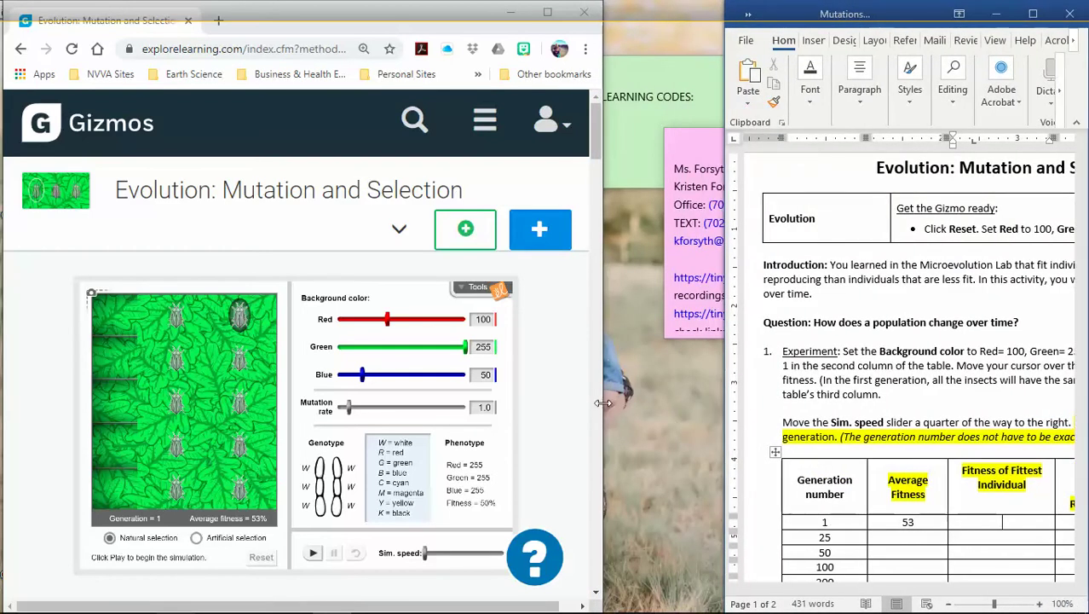
left_click_drag(602, 401, 738, 410)
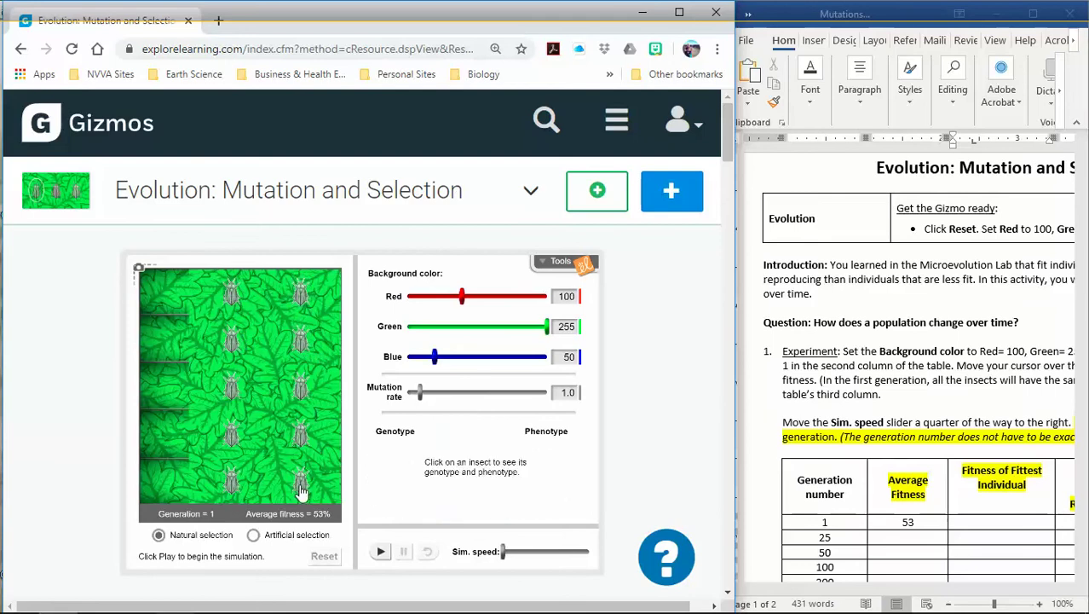
left_click(230, 294)
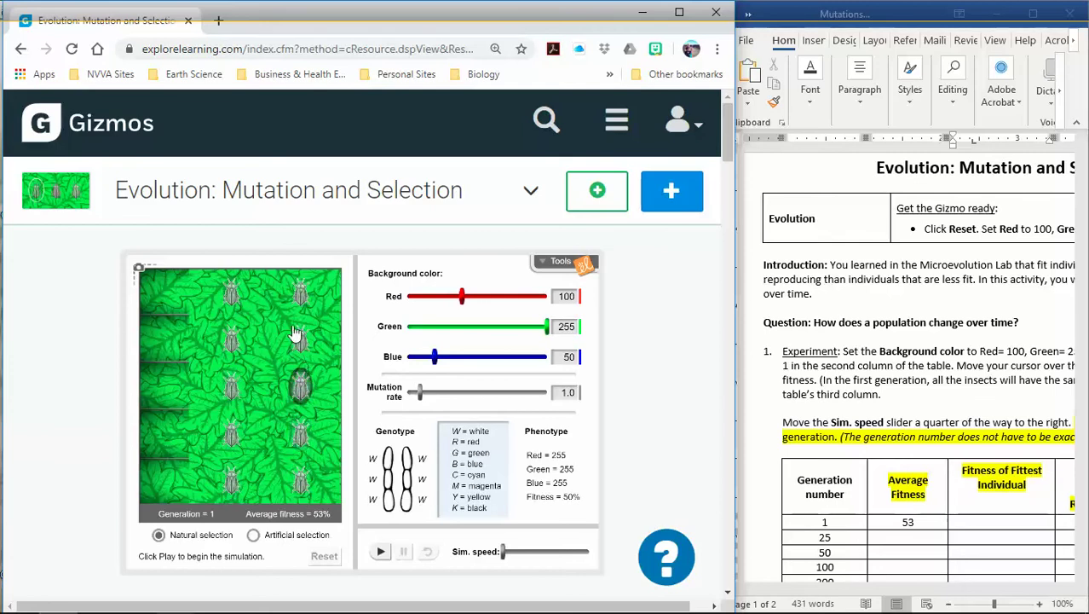
Enter 50 as generation 1's fittest-individual fitness
left_click(998, 528)
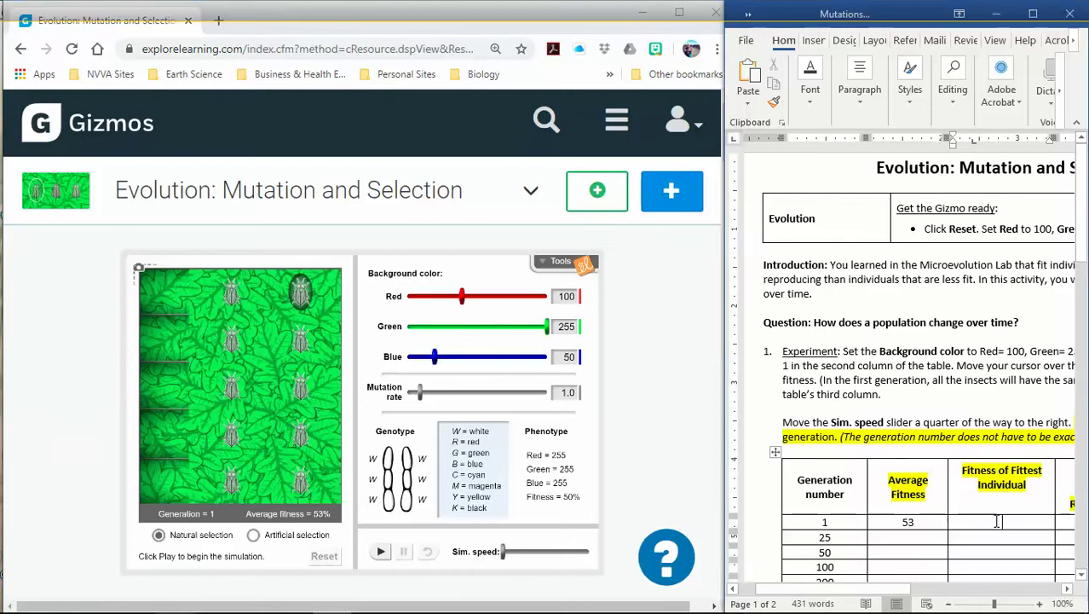
type("50")
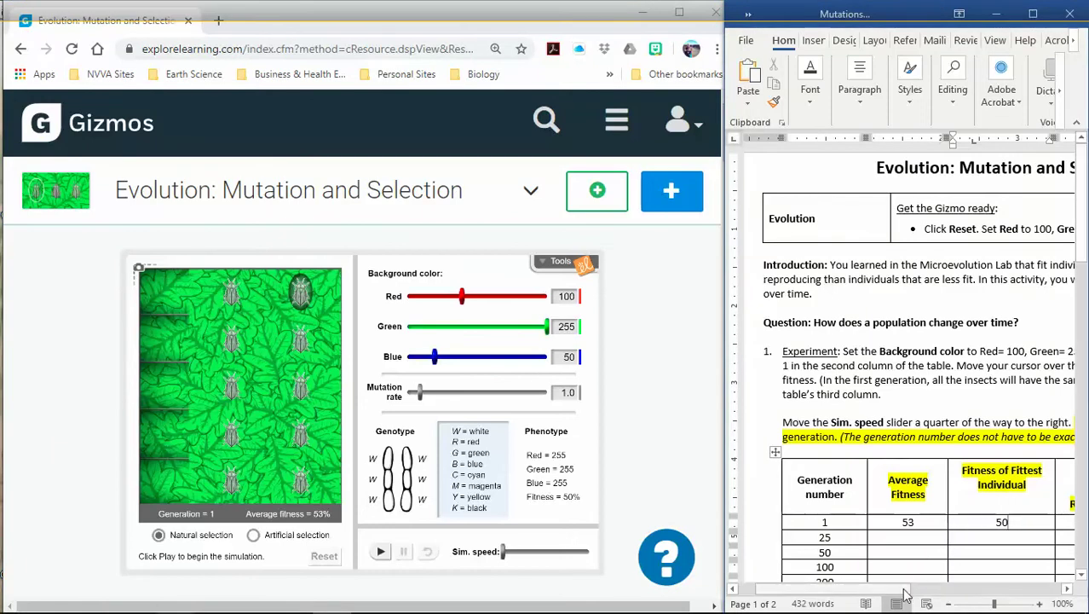
left_click_drag(908, 588, 1034, 588)
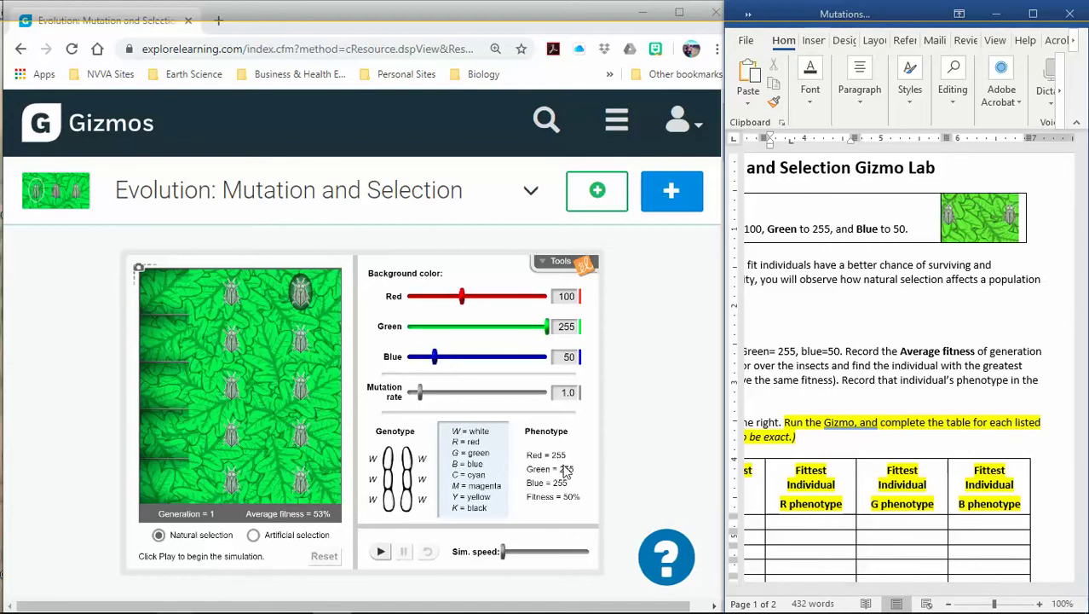
Fill generation 1's R, G and B phenotype cells with 255, 255, 255
type("255")
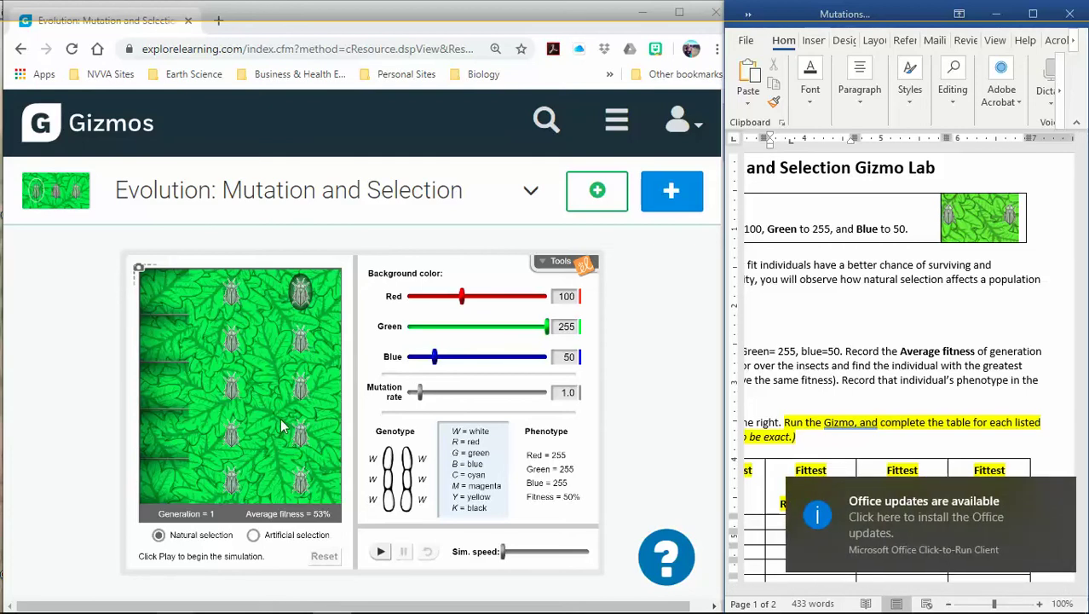
left_click(300, 339)
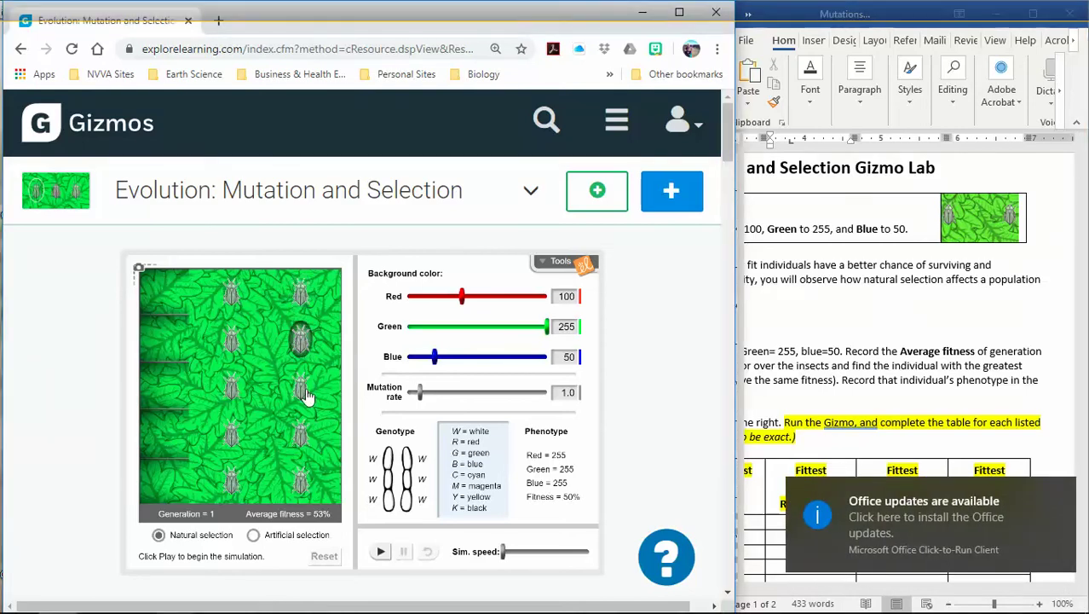
left_click(852, 538)
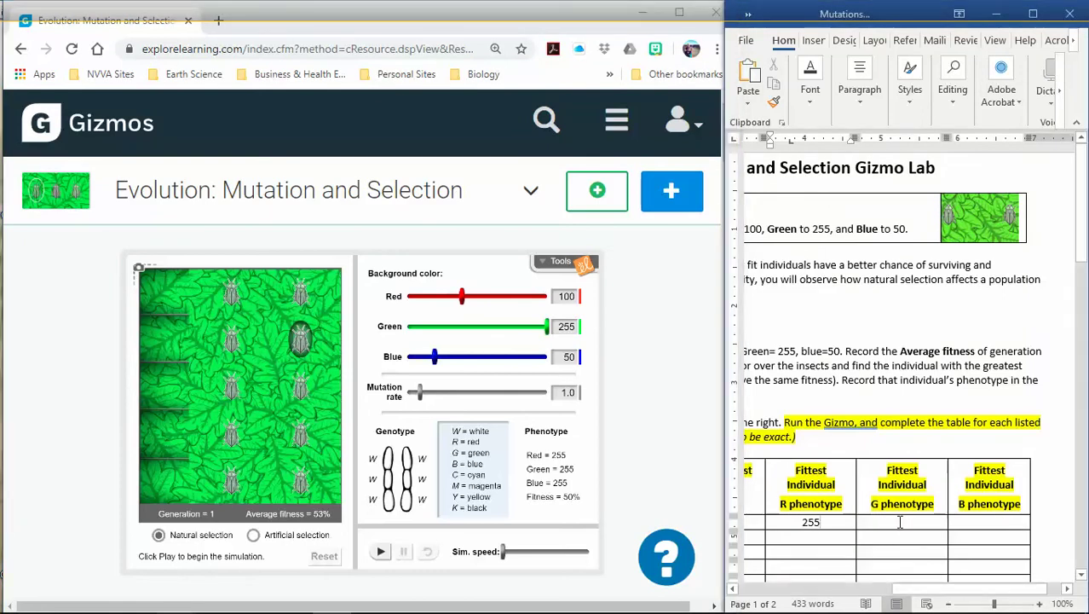
left_click(900, 521)
type("255")
left_click(1004, 522)
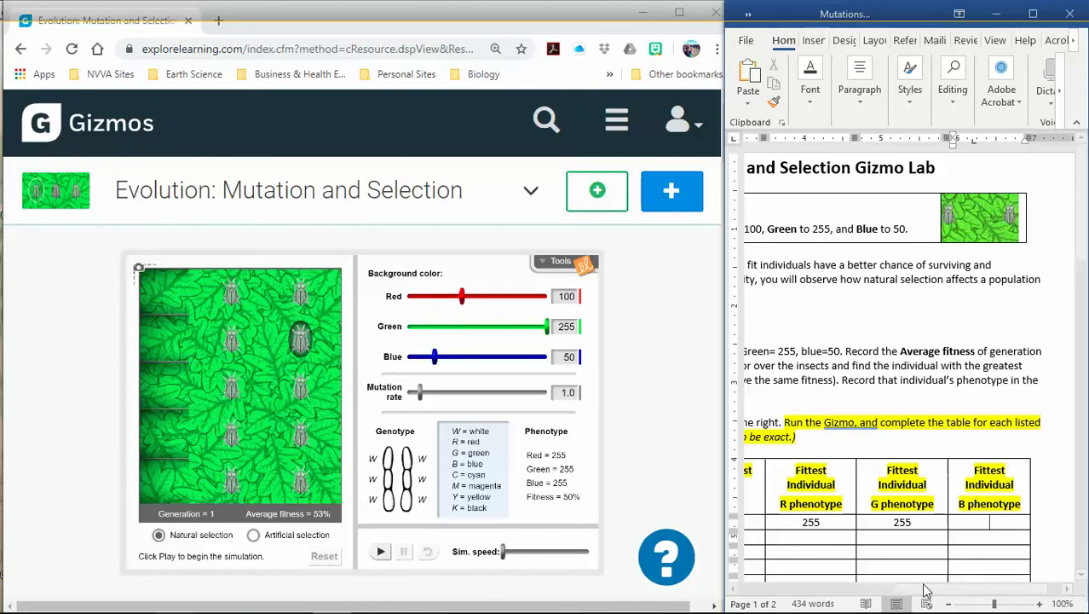
type("255")
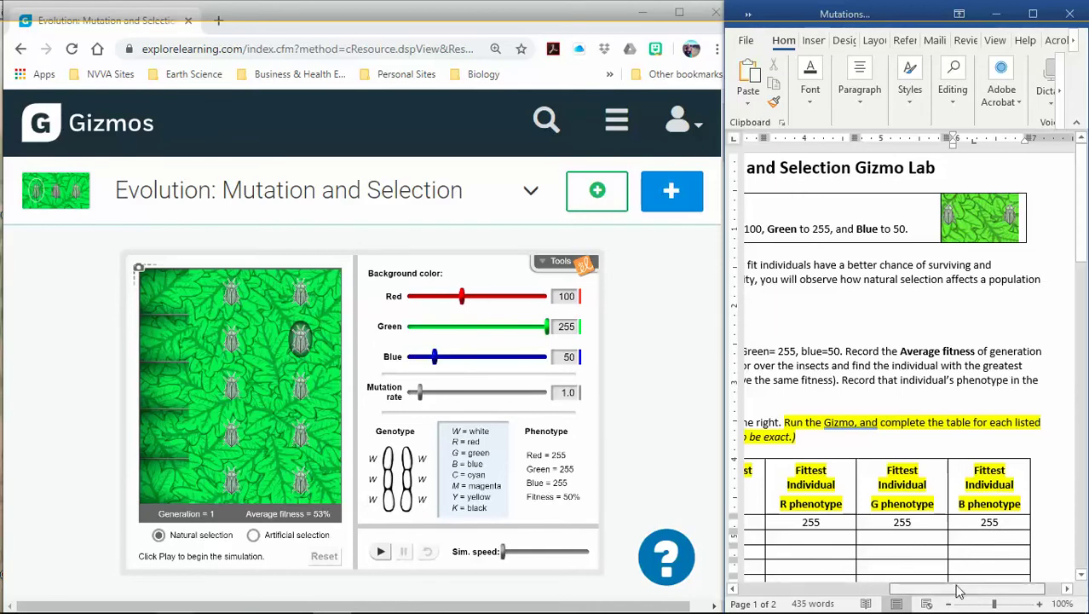
left_click_drag(964, 588, 855, 594)
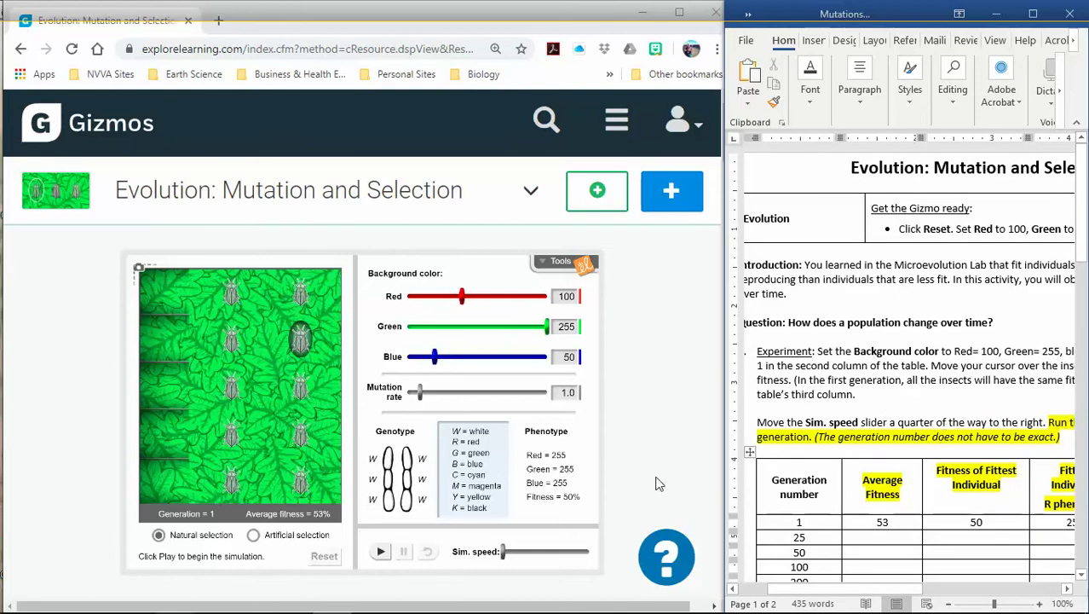
Raise the simulation speed about a quarter and place the cursor in the worksheet's generation 25 row
left_click(509, 551)
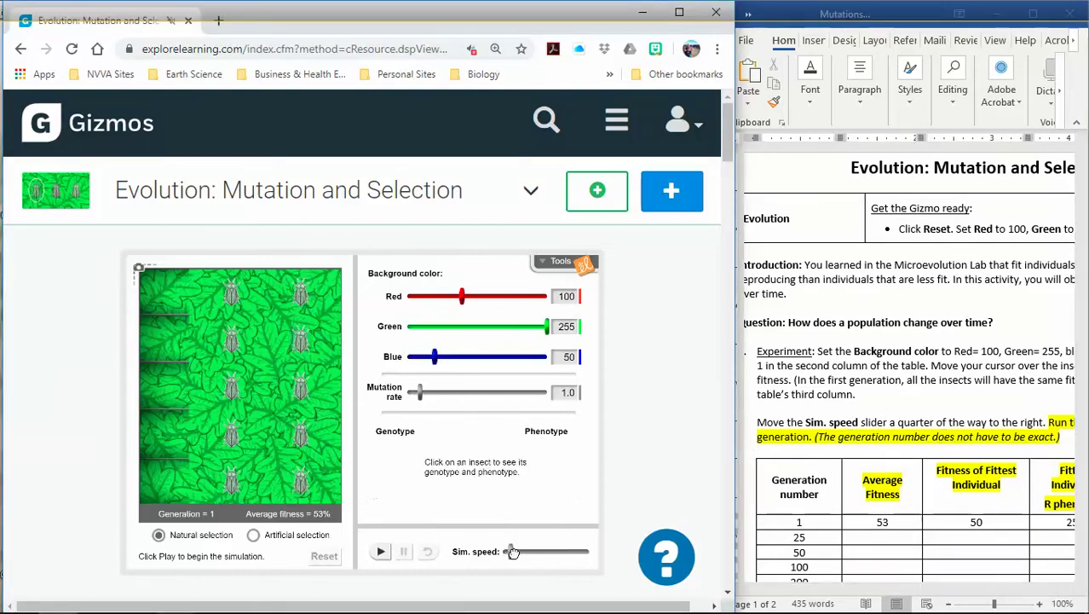
left_click_drag(513, 551, 518, 552)
left_click(933, 431)
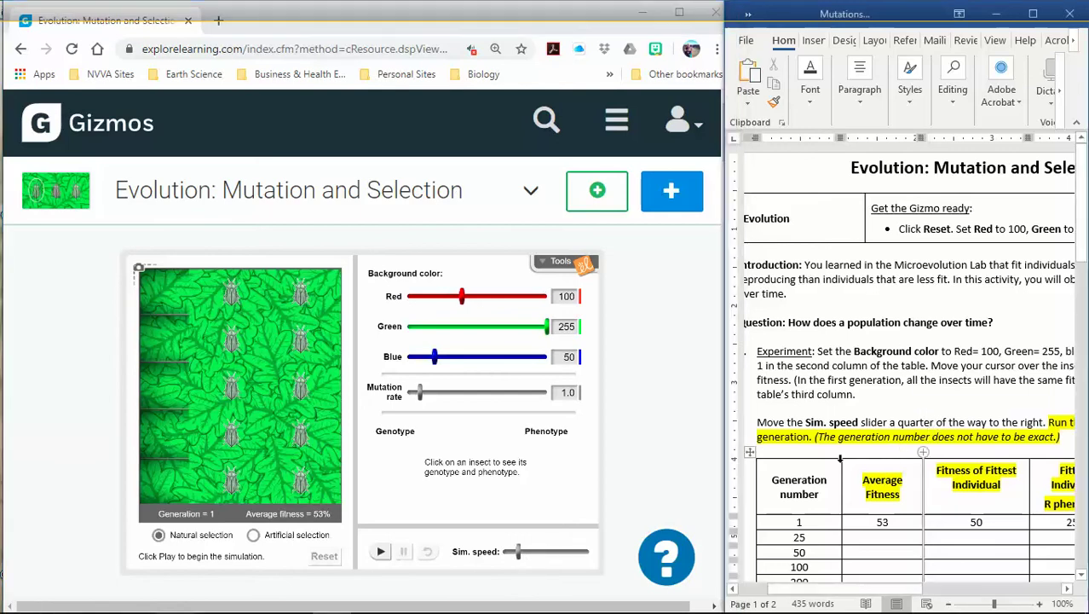
left_click(808, 565)
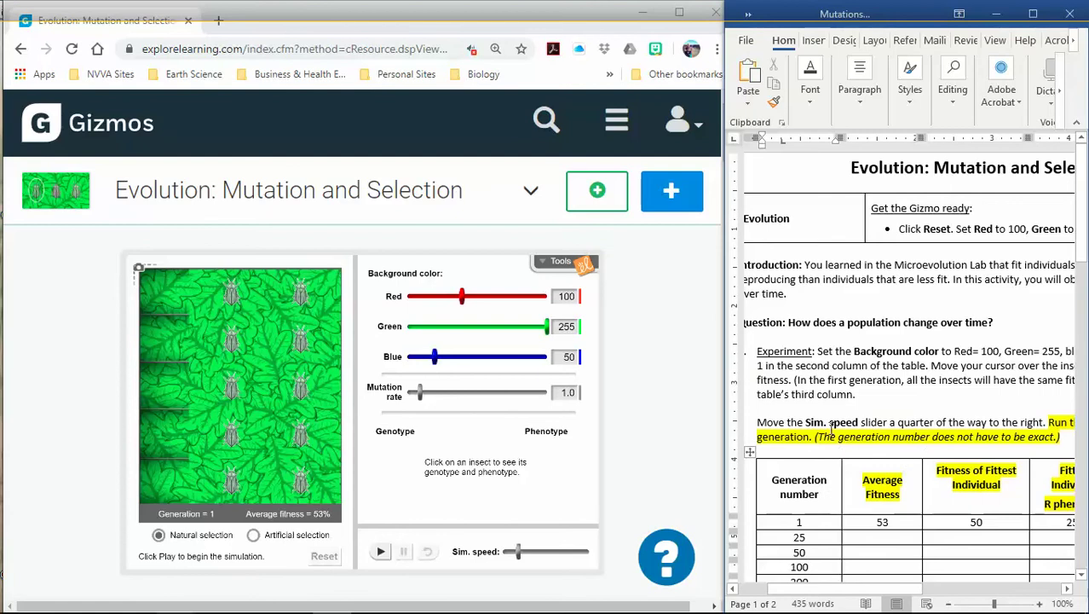
left_click_drag(814, 437, 1050, 442)
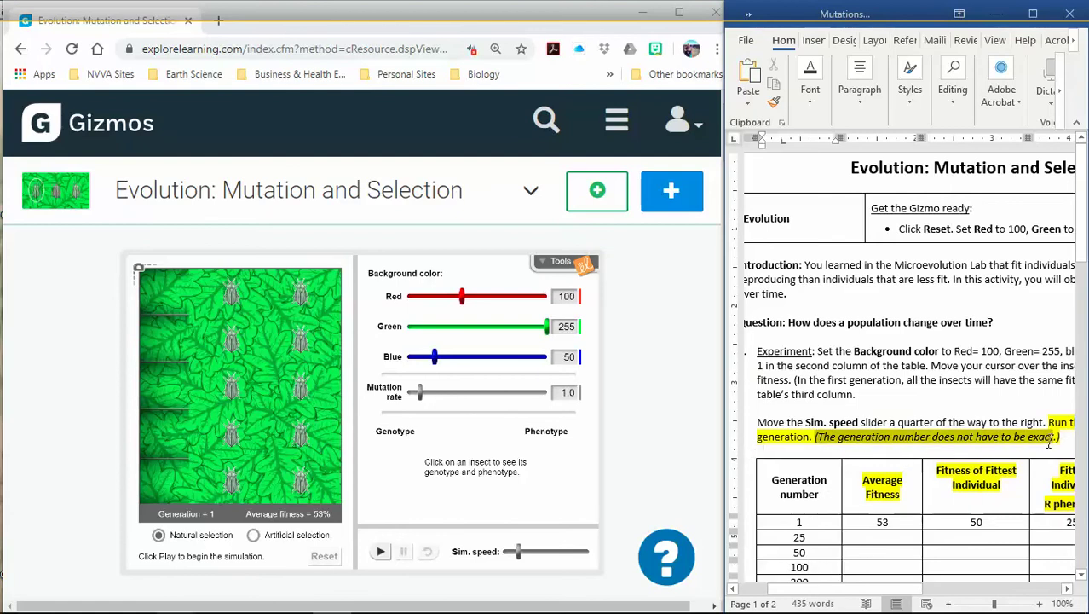
left_click(354, 535)
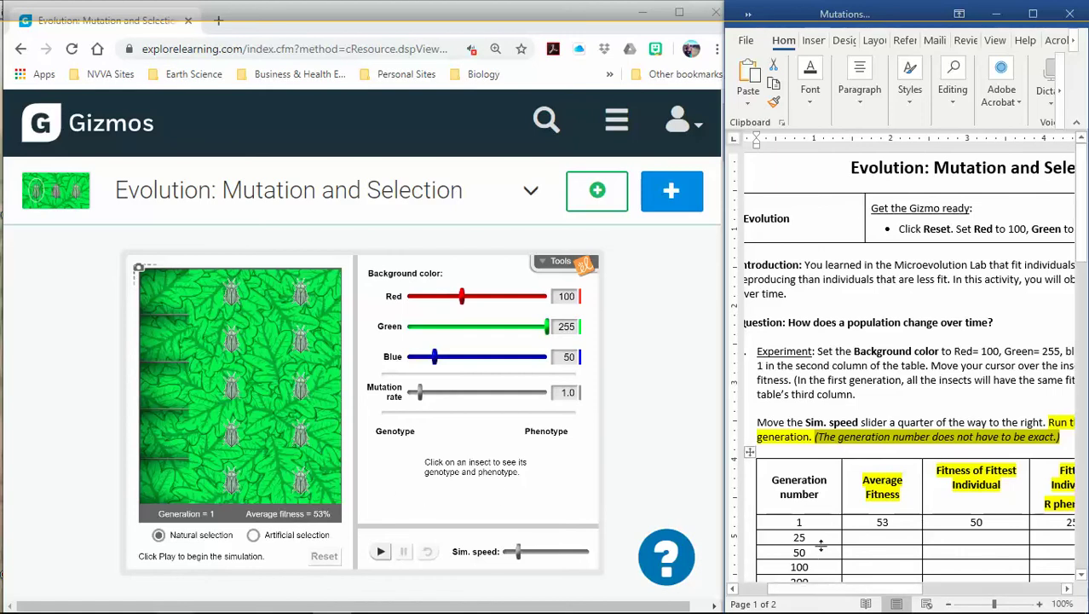
left_click(824, 539)
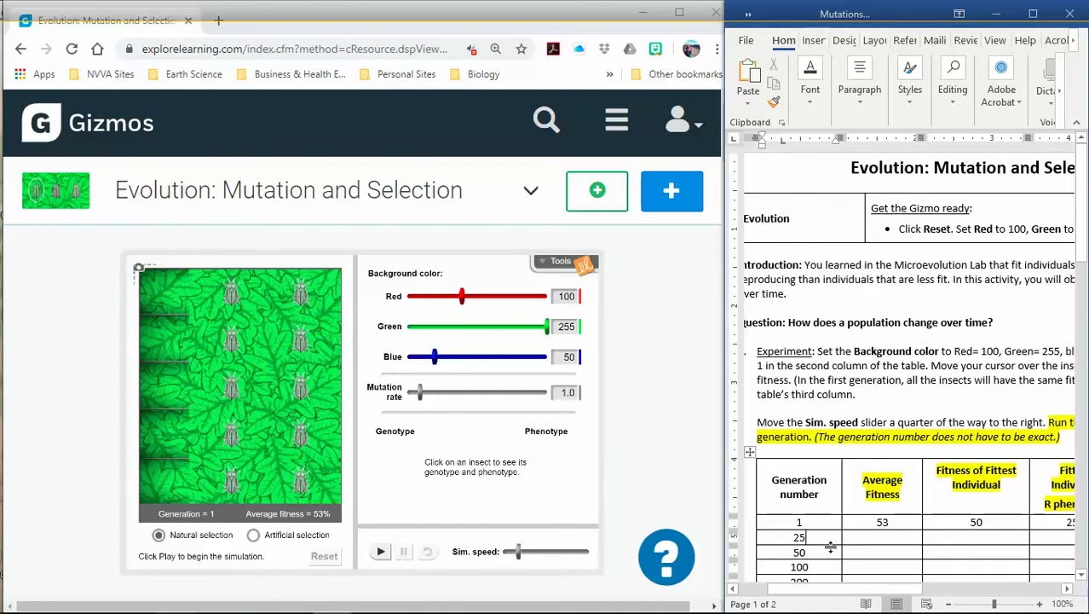
scroll(839, 540, "down", 2)
scroll(839, 540, "down", 1)
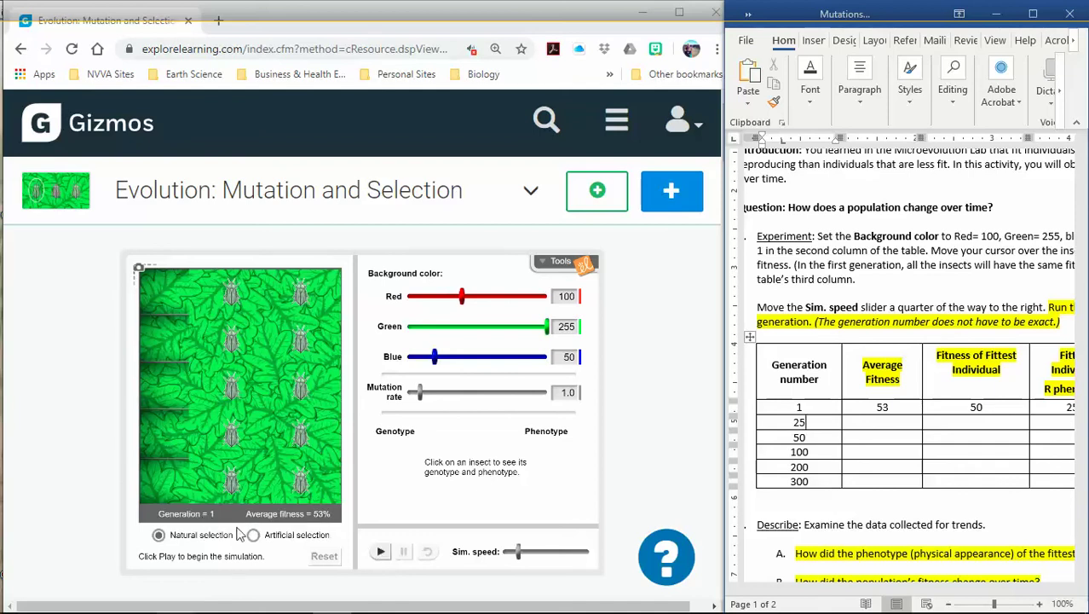
Run the simulation to about generation 29 and record 71 as generation 25's average fitness
left_click(381, 554)
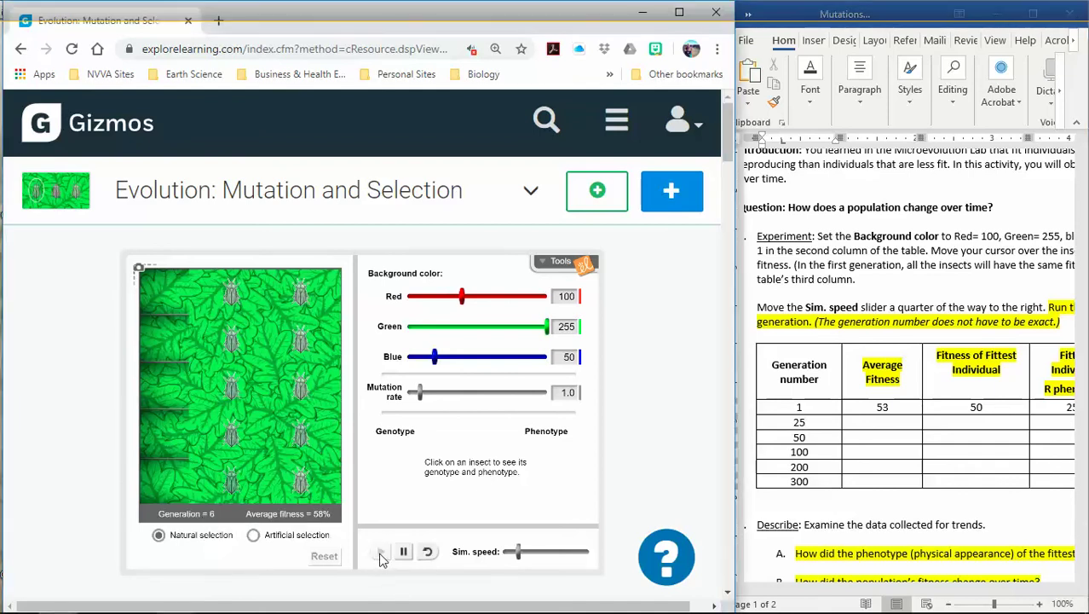
left_click(406, 553)
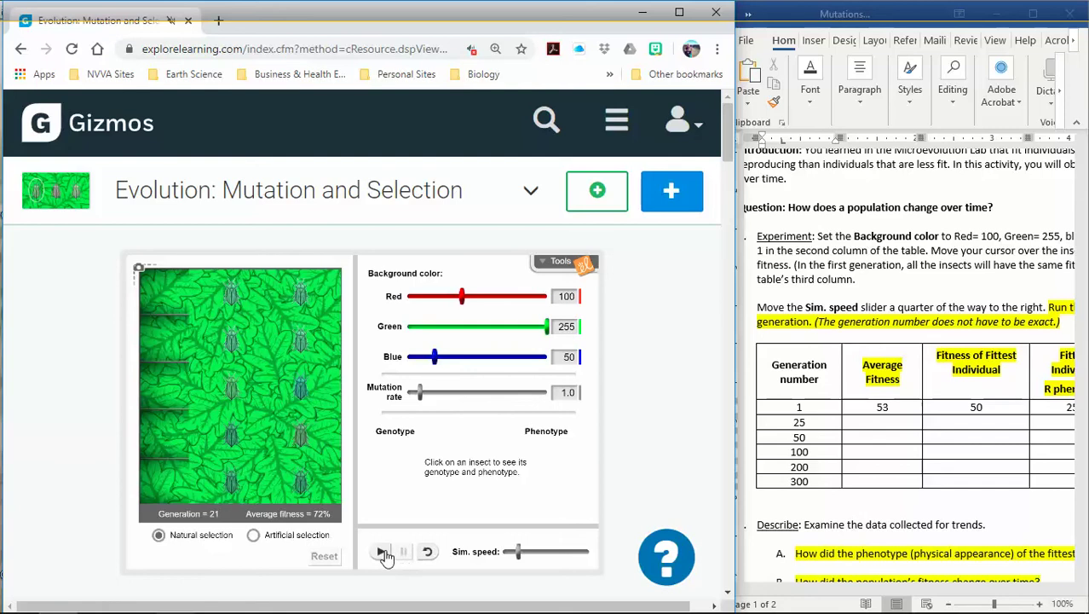
left_click(381, 553)
left_click(406, 554)
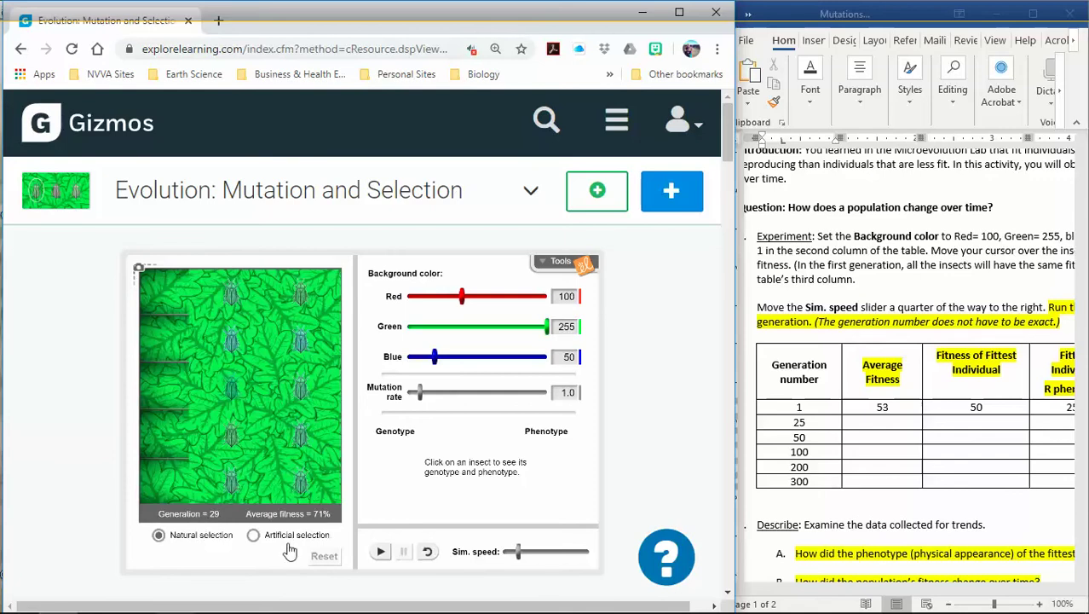
left_click(881, 426)
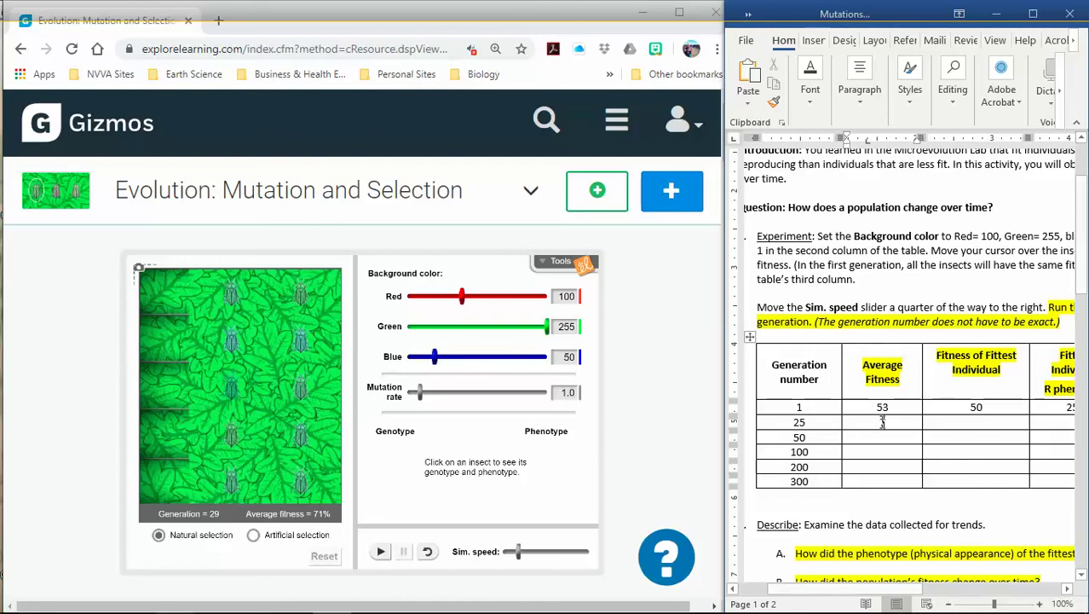
type("71")
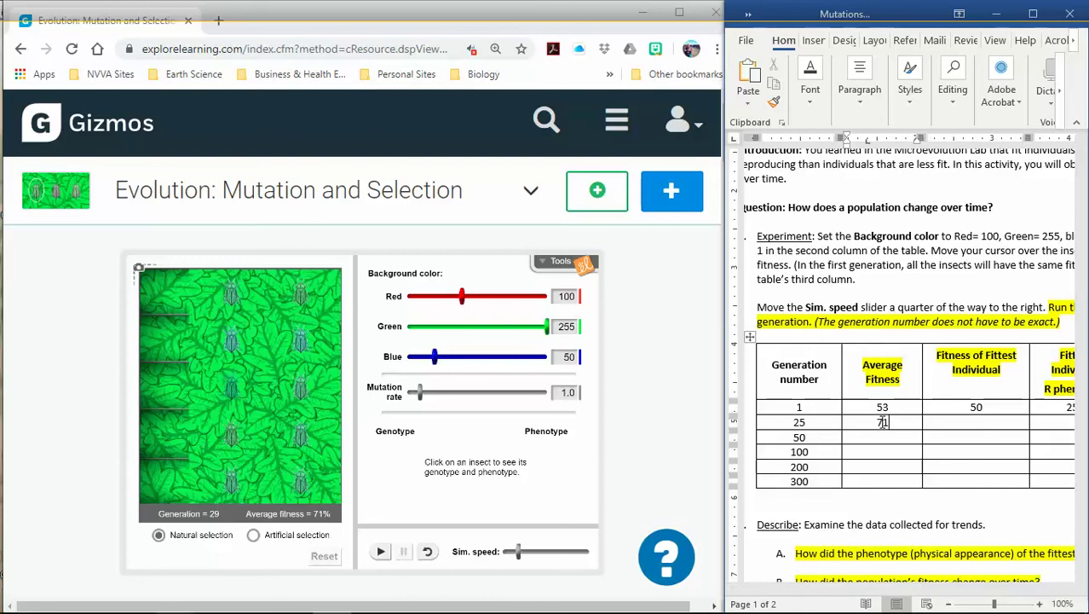
Find the fittest insect at 81% and record 81 as generation 25's fittest fitness
left_click(1001, 424)
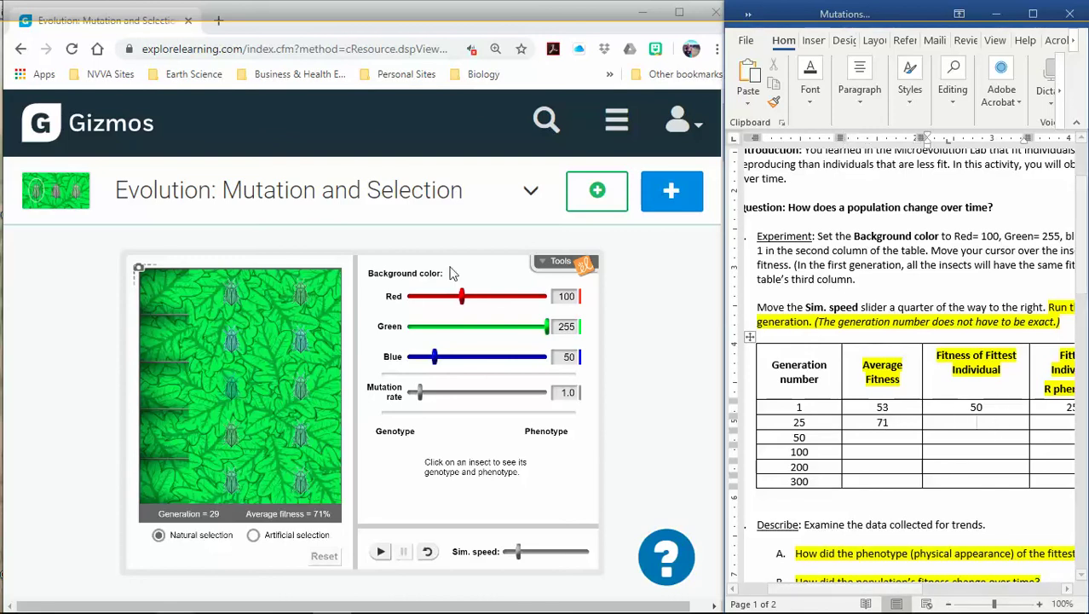
left_click(236, 300)
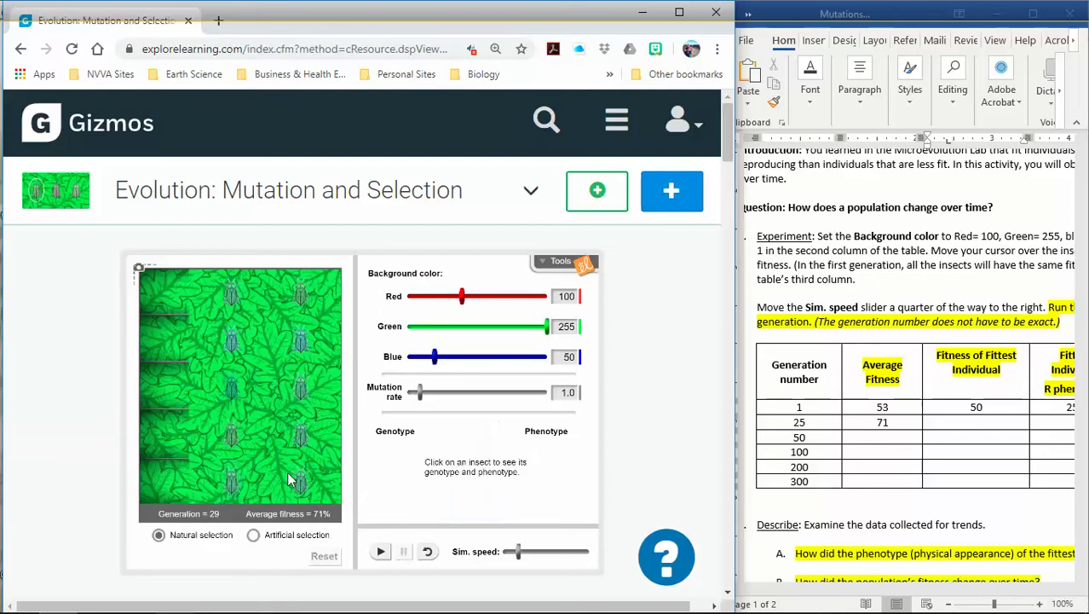
left_click(299, 482)
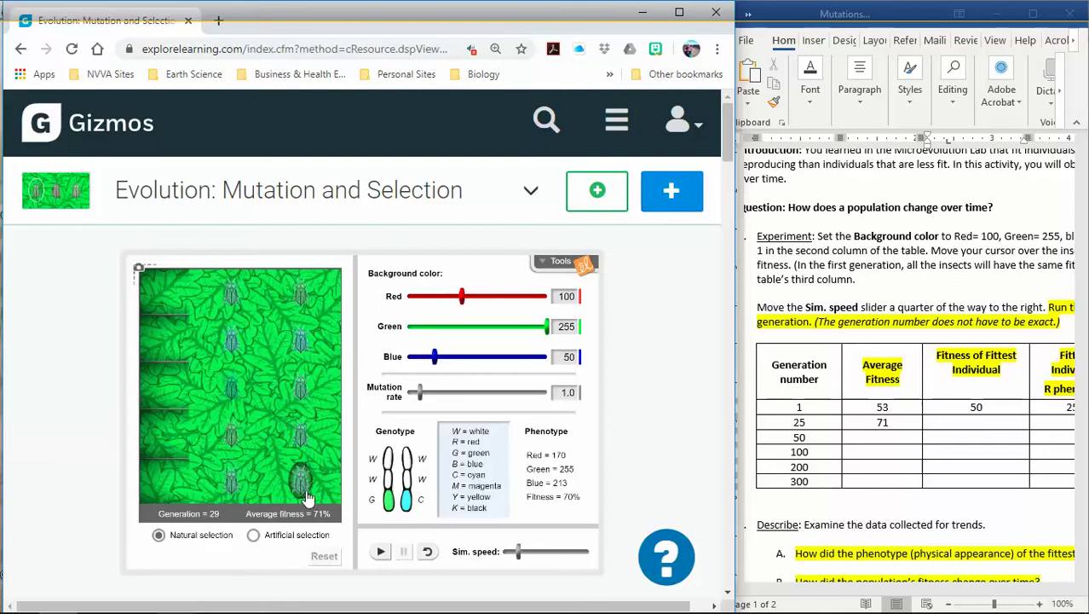
left_click(231, 395)
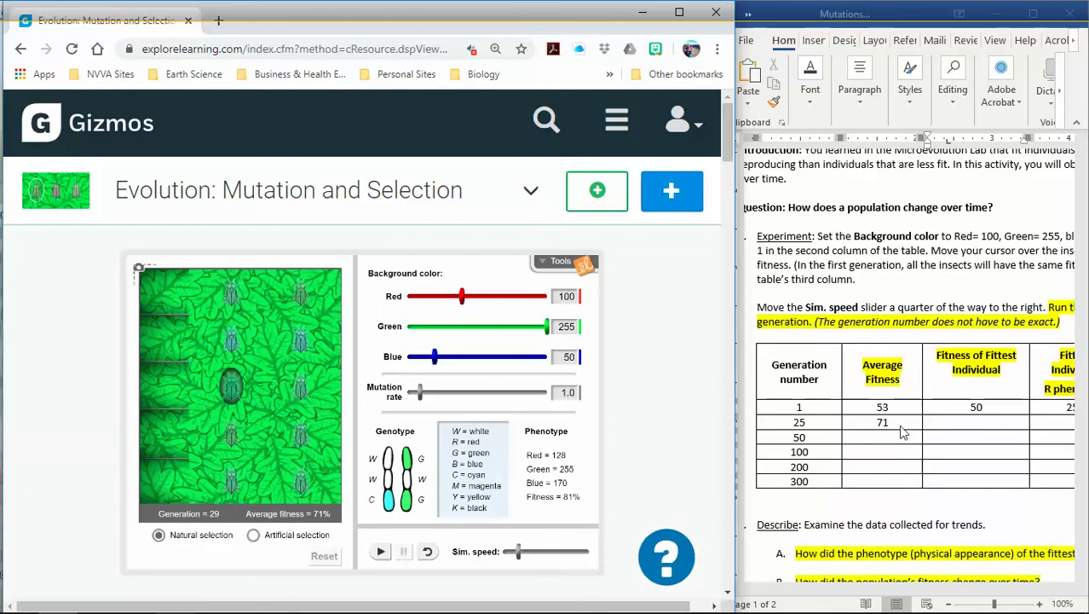
left_click(953, 426)
type("81")
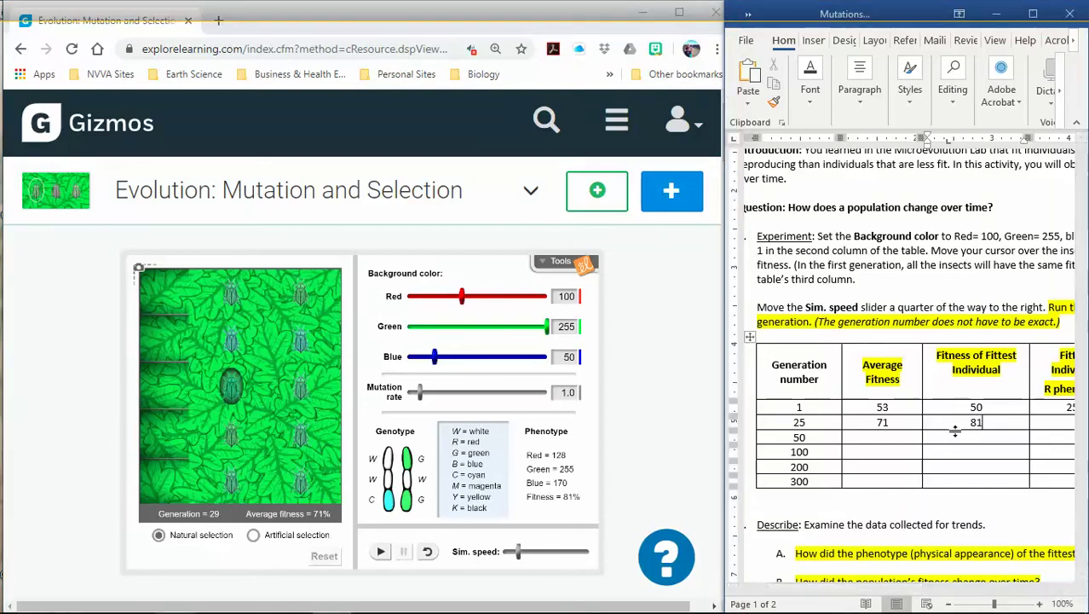
Fill generation 25's R, G and B phenotype cells with 128, 255, 170
left_click(1052, 421)
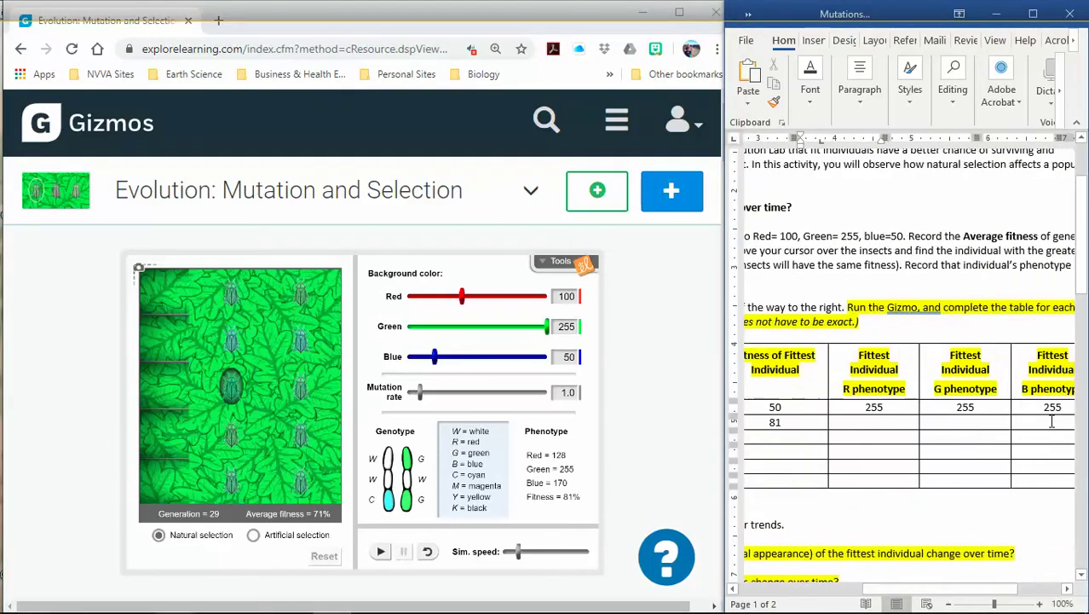
key("Tab")
type("128")
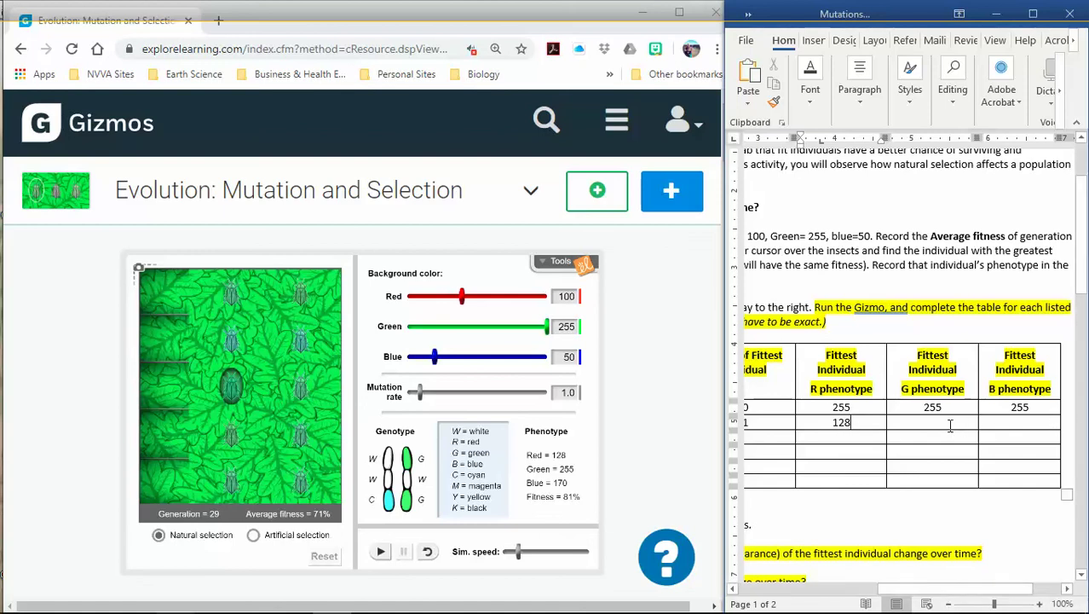
left_click(951, 425)
type("255")
left_click(1003, 423)
type("170")
left_click_drag(959, 588, 822, 571)
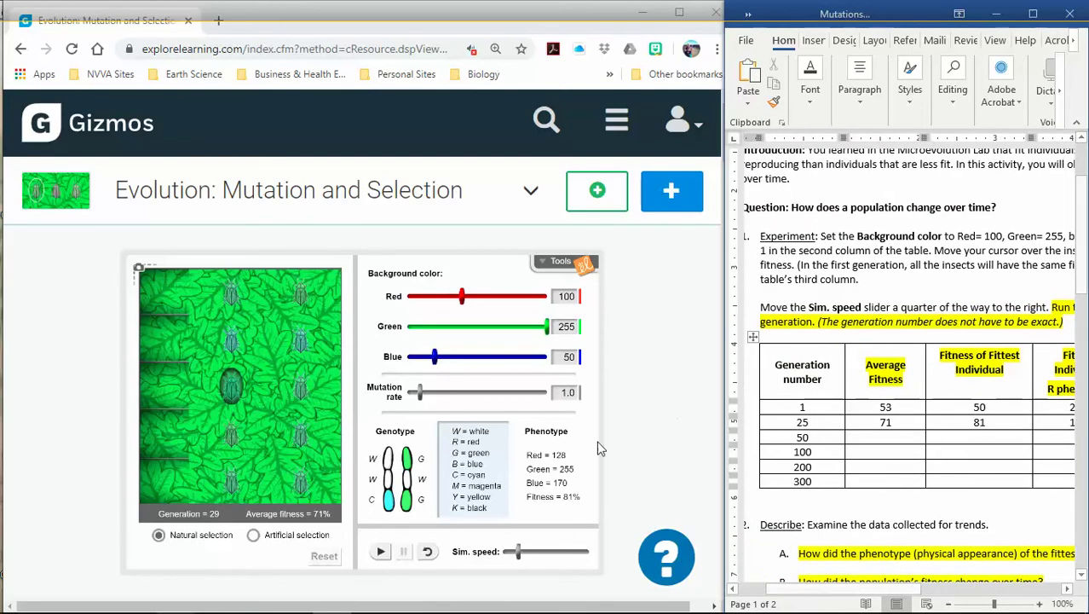
Run the simulation to generation 50 and record 84 as its average fitness
left_click(382, 552)
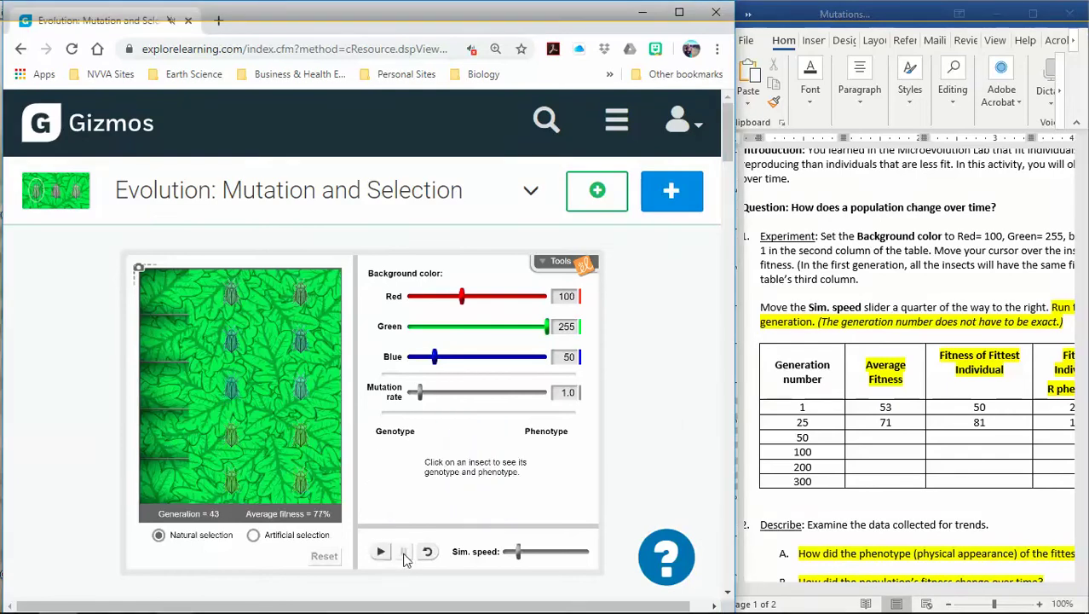
left_click(403, 554)
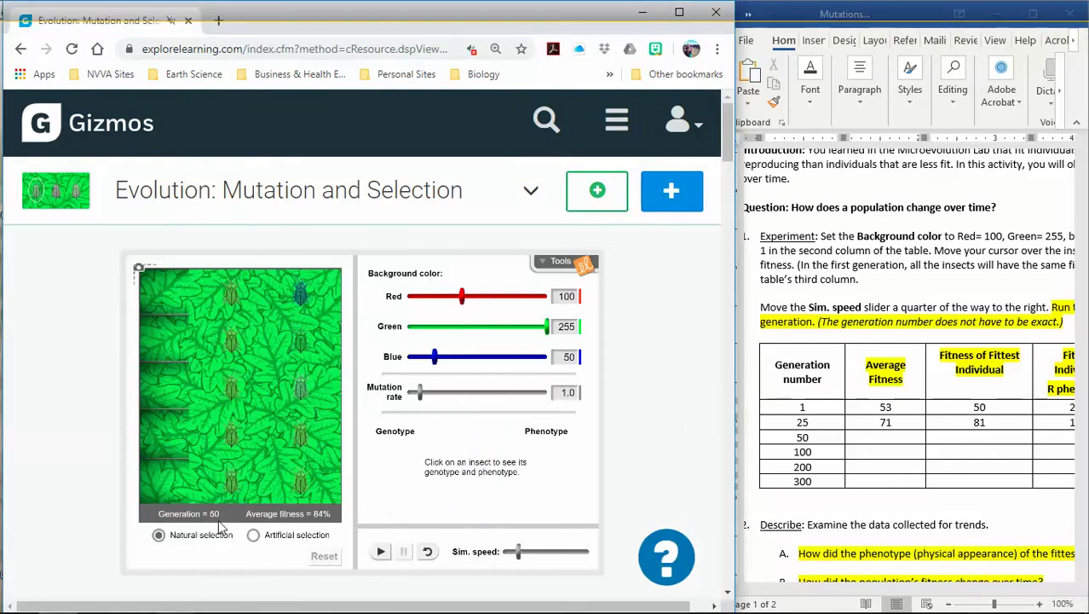
left_click(907, 439)
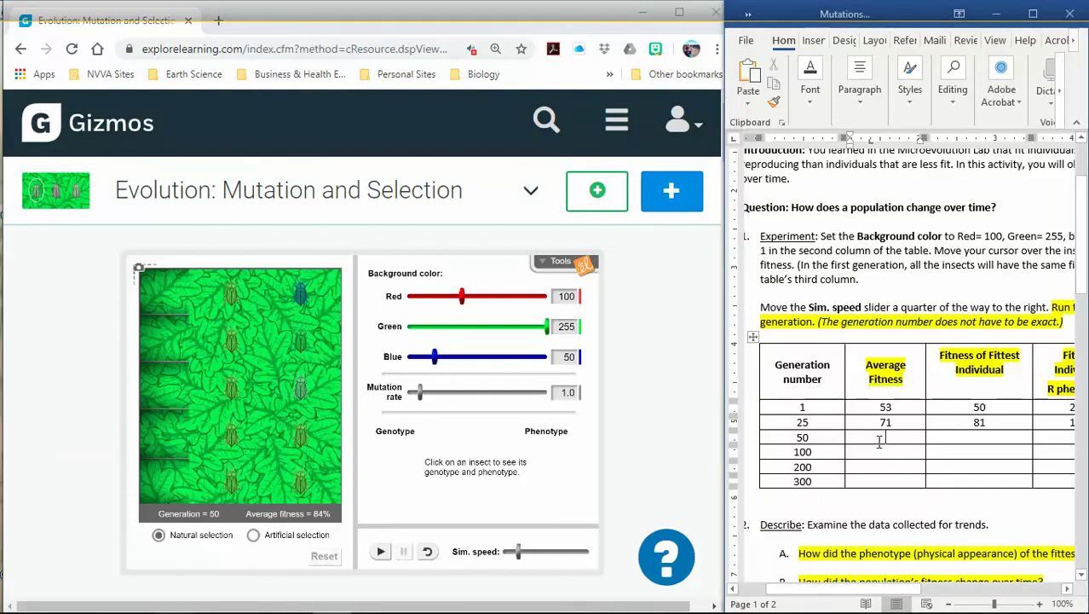
type("84")
Inspect the insects to find generation 50's fittest individual
left_click(970, 437)
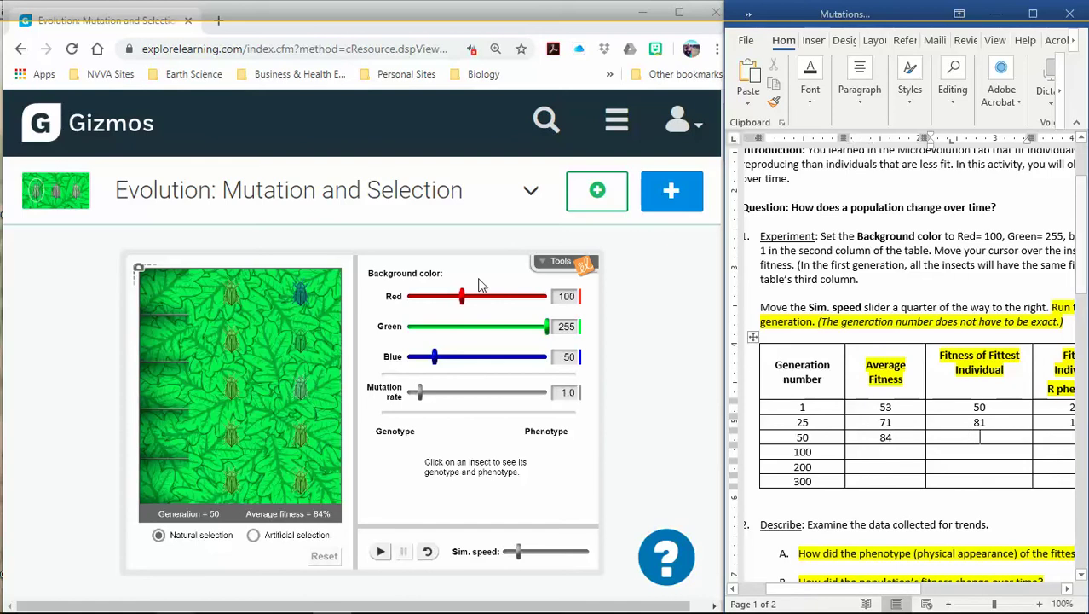
left_click(233, 293)
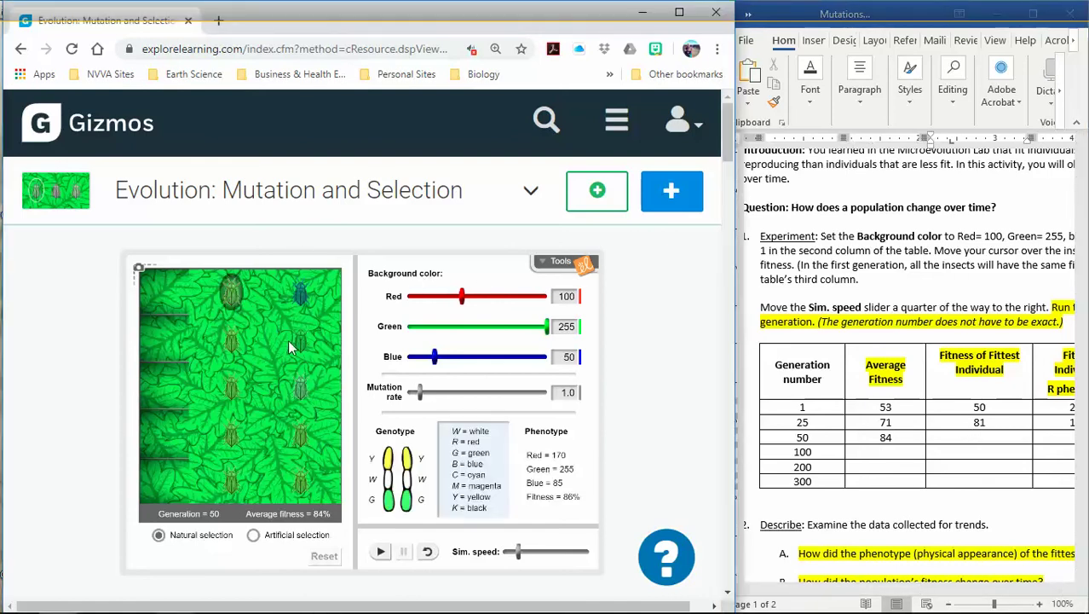
mouse_move(300, 350)
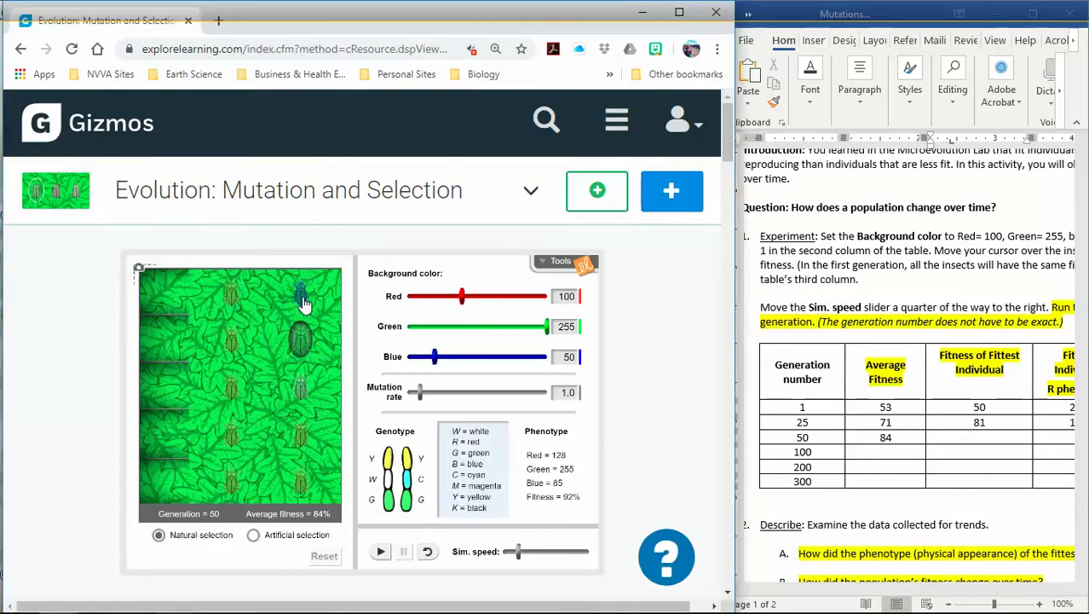
mouse_move(300, 294)
mouse_move(299, 433)
mouse_move(304, 495)
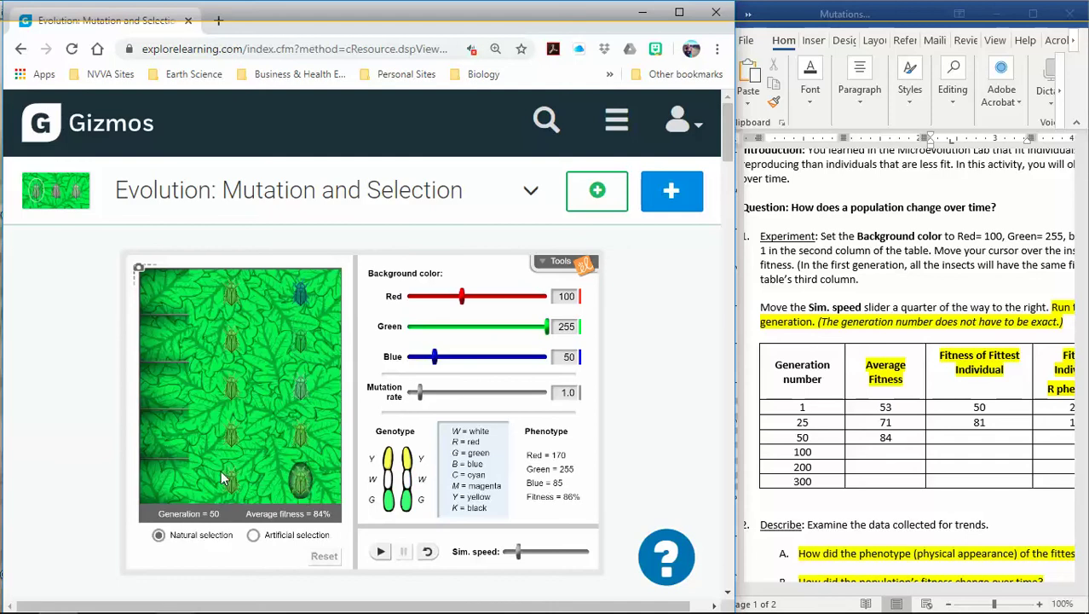
mouse_move(231, 392)
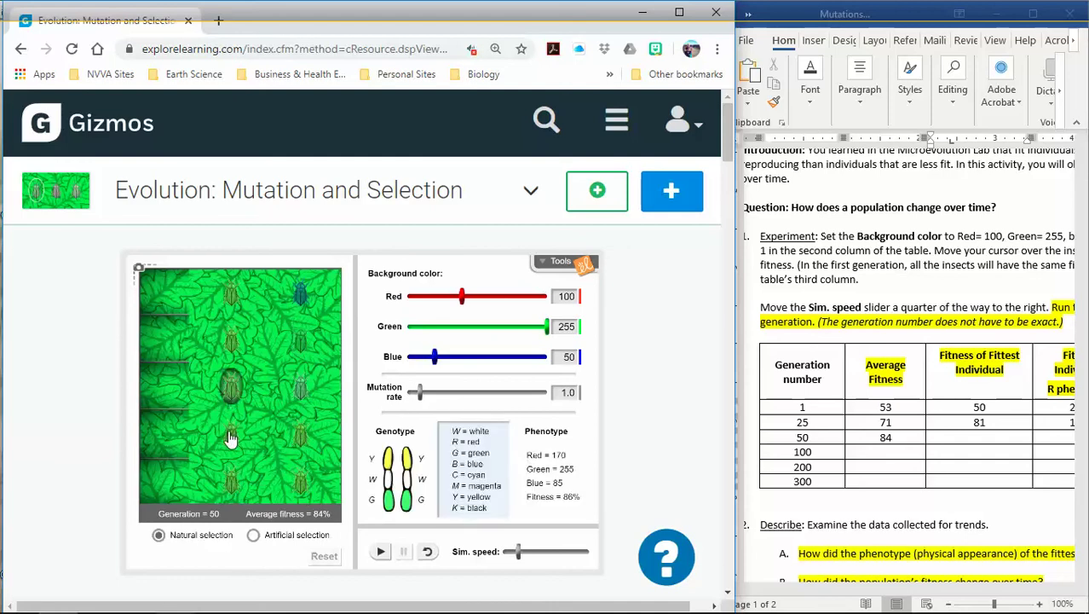
mouse_move(230, 437)
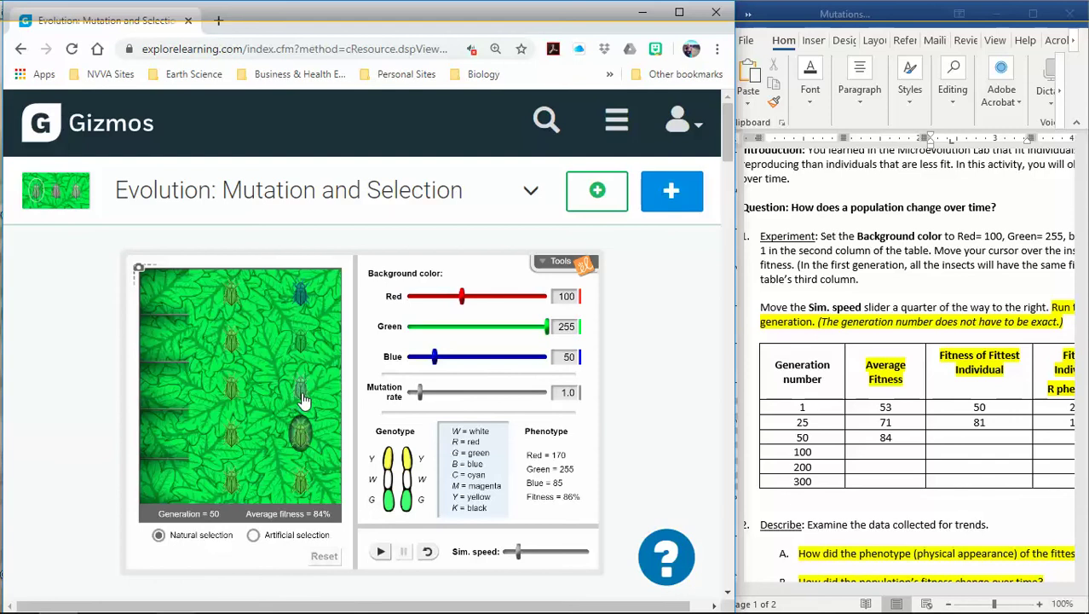
mouse_move(304, 399)
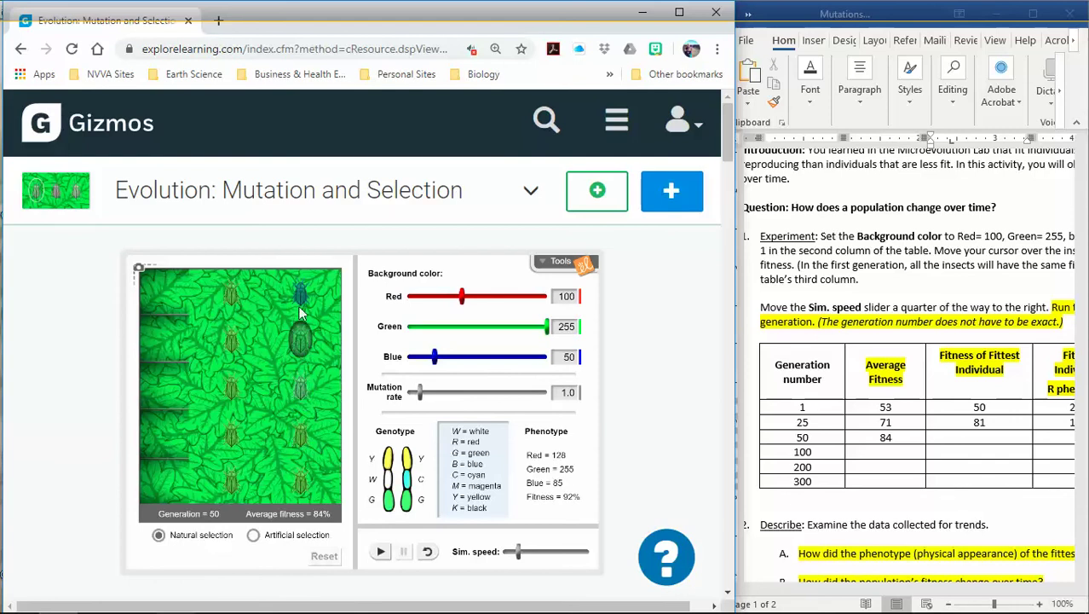
Enter 92 as generation 50's fittest-individual fitness
left_click(893, 460)
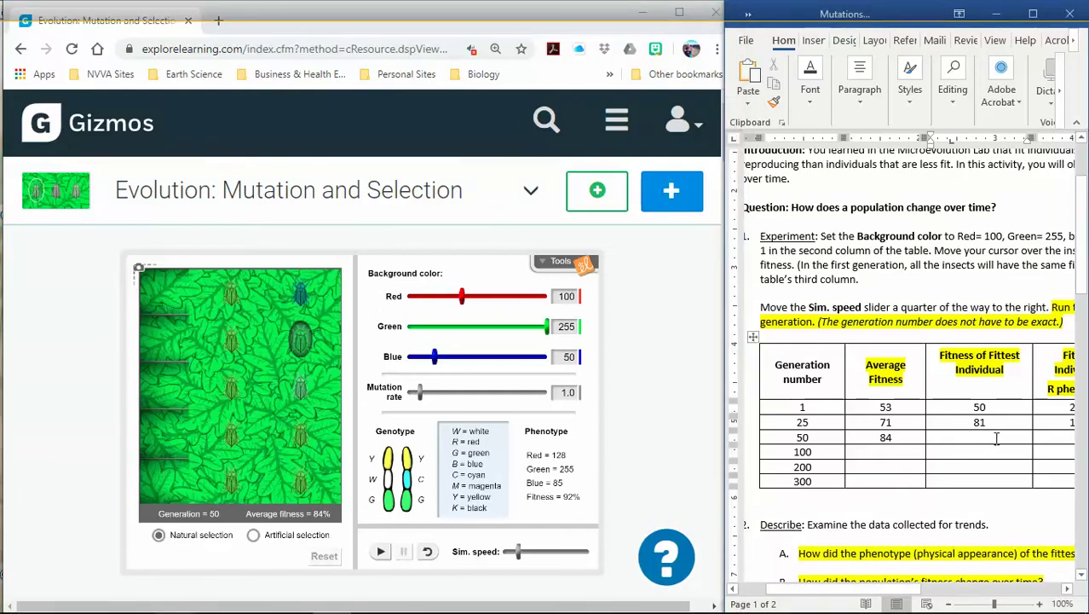
left_click(995, 437)
type("92")
Fill generation 50's phenotype cells with 128, 255, 85 and move to the next row
key("Tab")
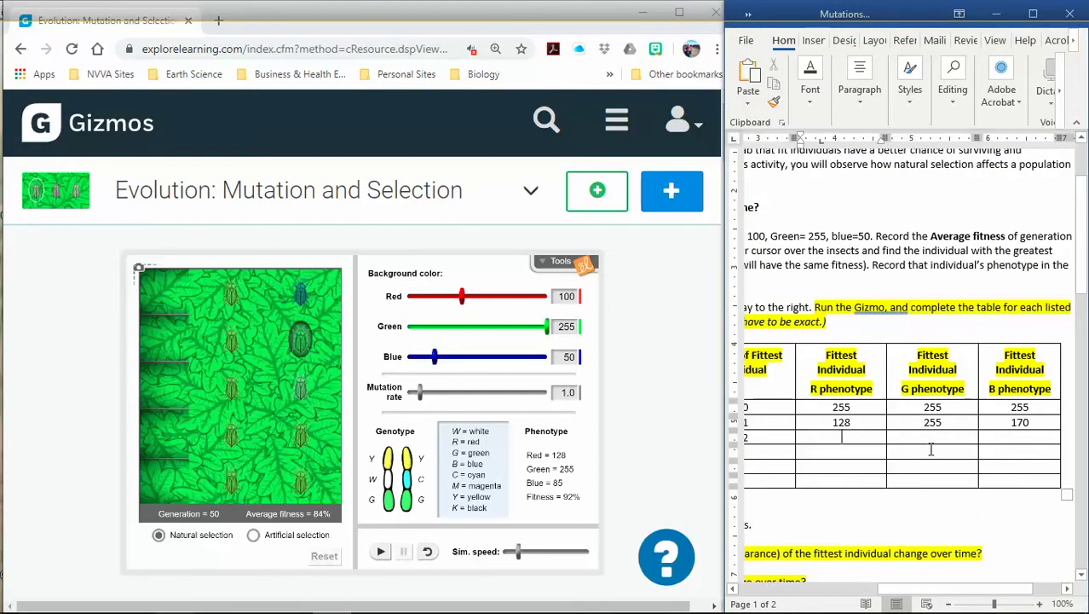
type("128")
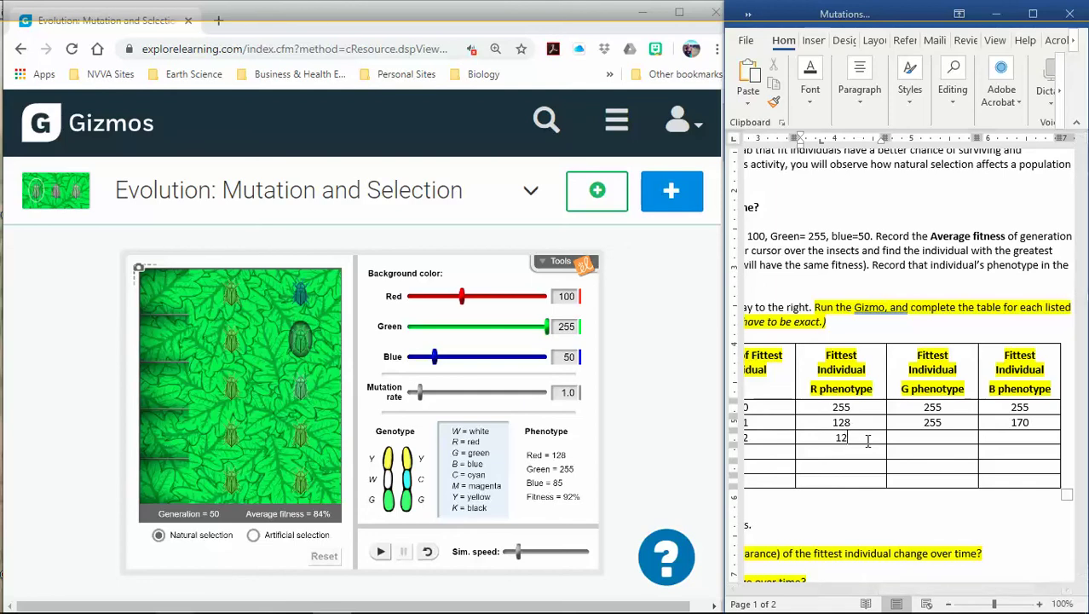
left_click(925, 441)
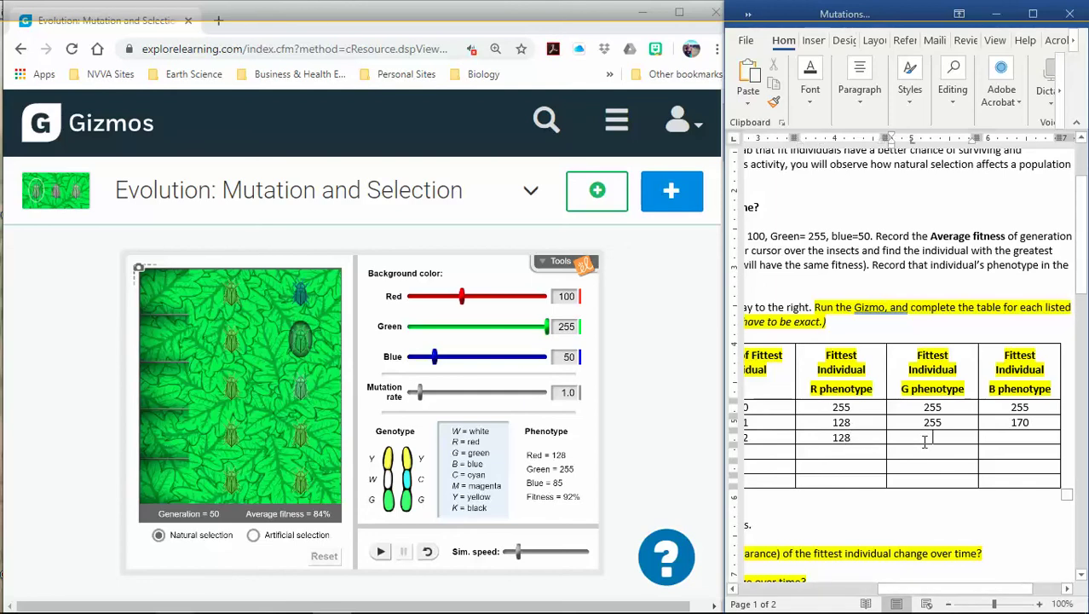
type("255")
left_click(1000, 437)
type("85")
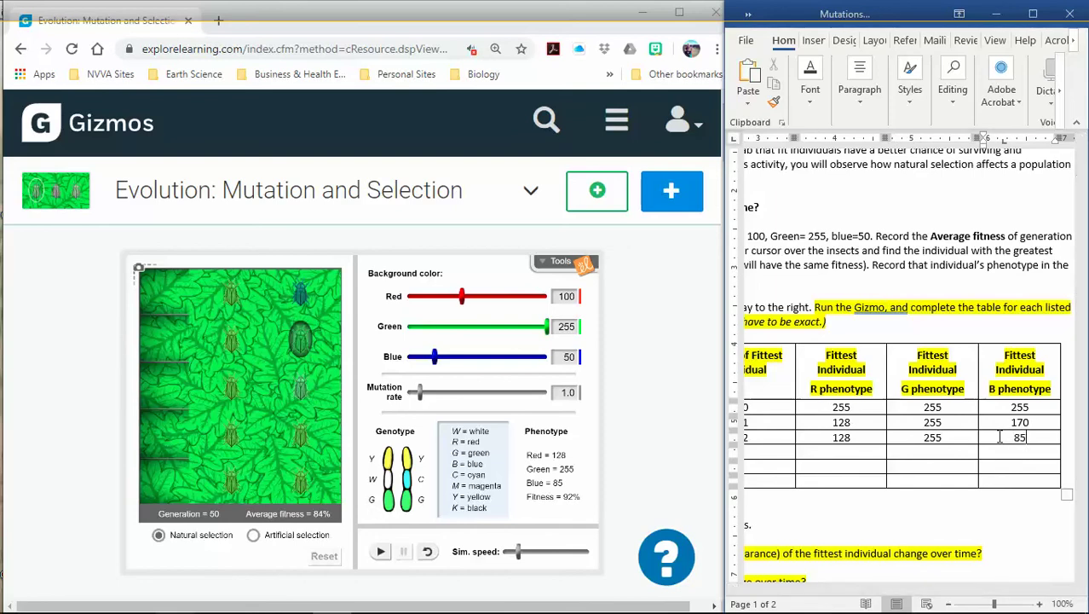
key("Down")
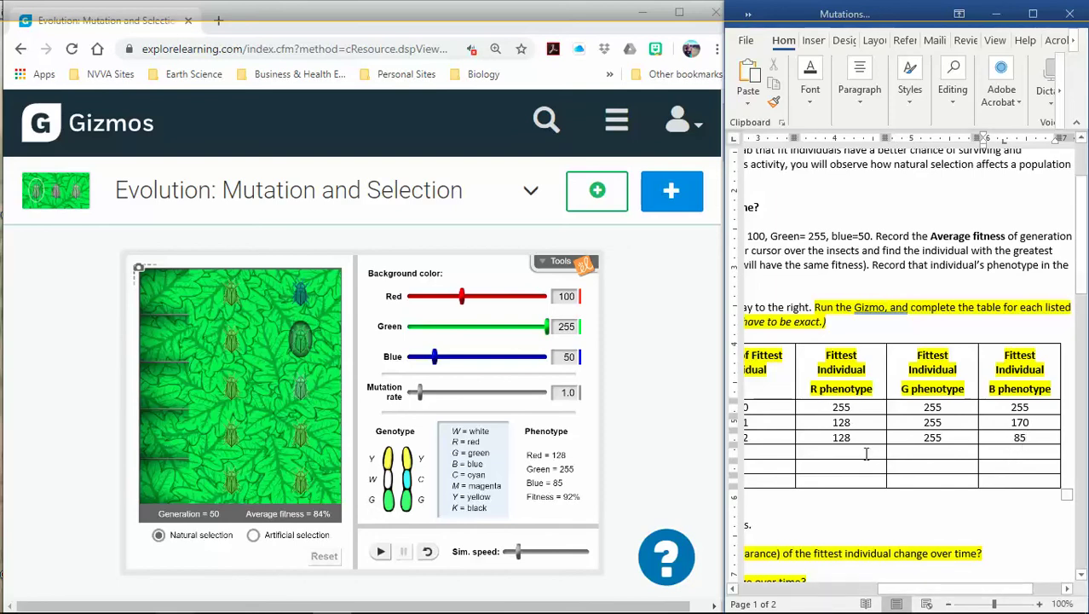
key("Left")
key("Left")
Scroll the worksheet table back to show generation 100's Average Fitness cell
left_click_drag(964, 588, 763, 599)
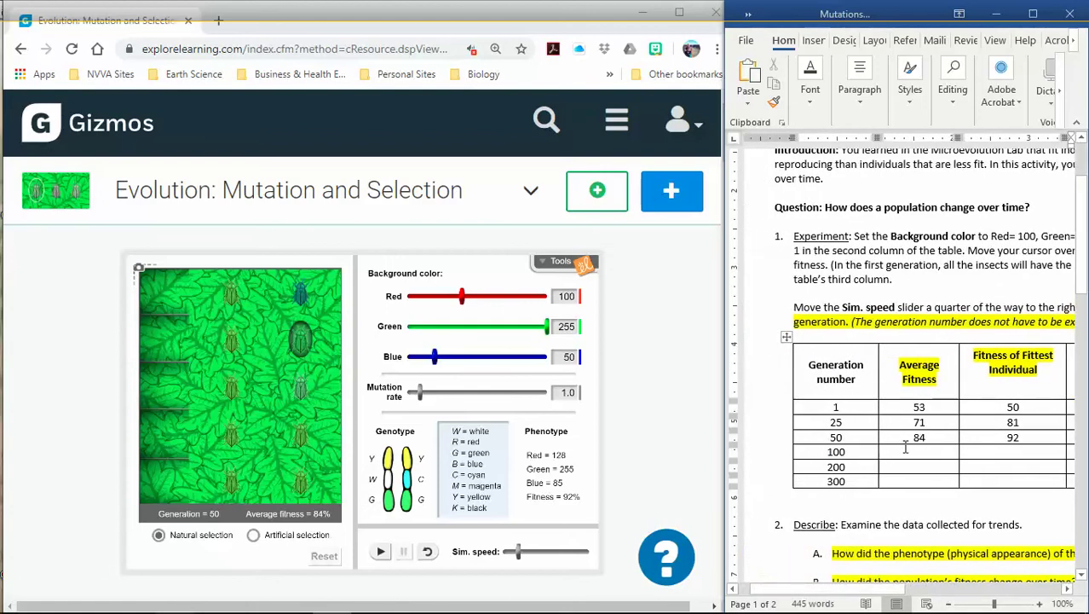
scroll(903, 452, "right", 5)
scroll(910, 456, "right", 1)
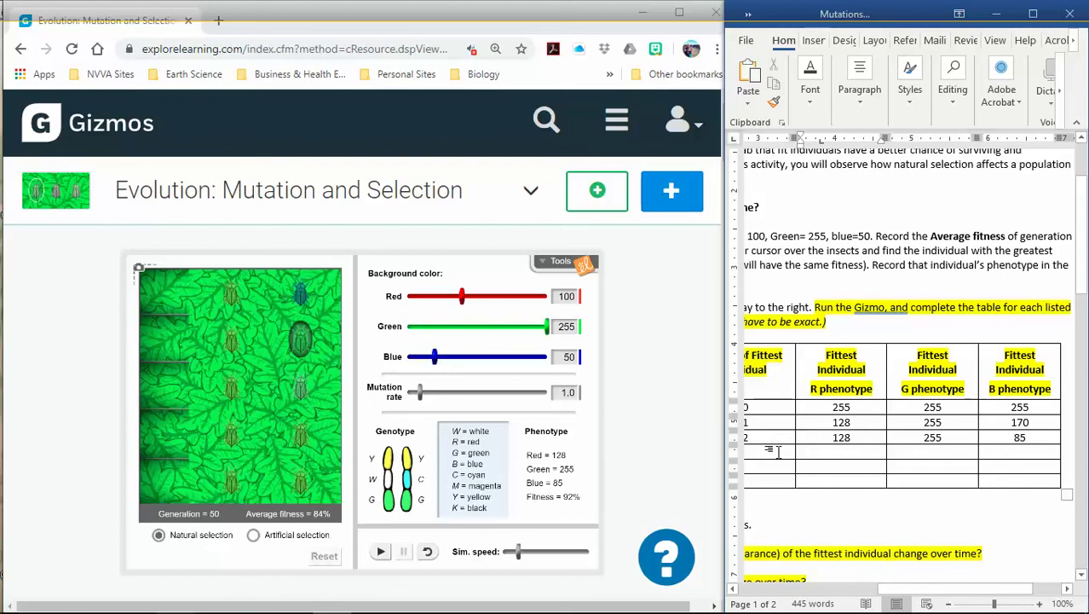
left_click_drag(925, 588, 861, 588)
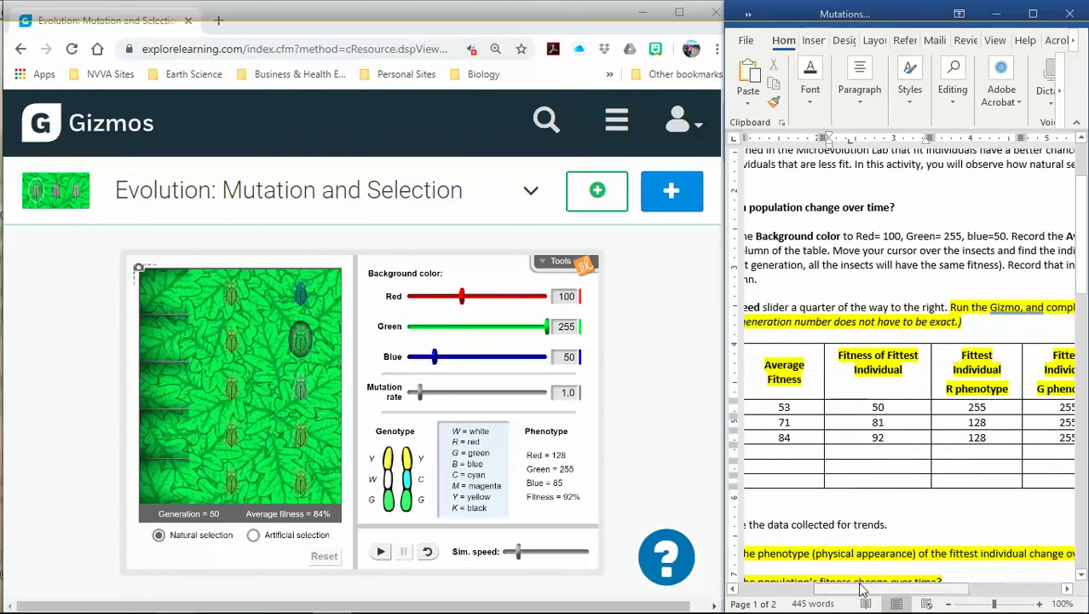
scroll(903, 477, "left", 3)
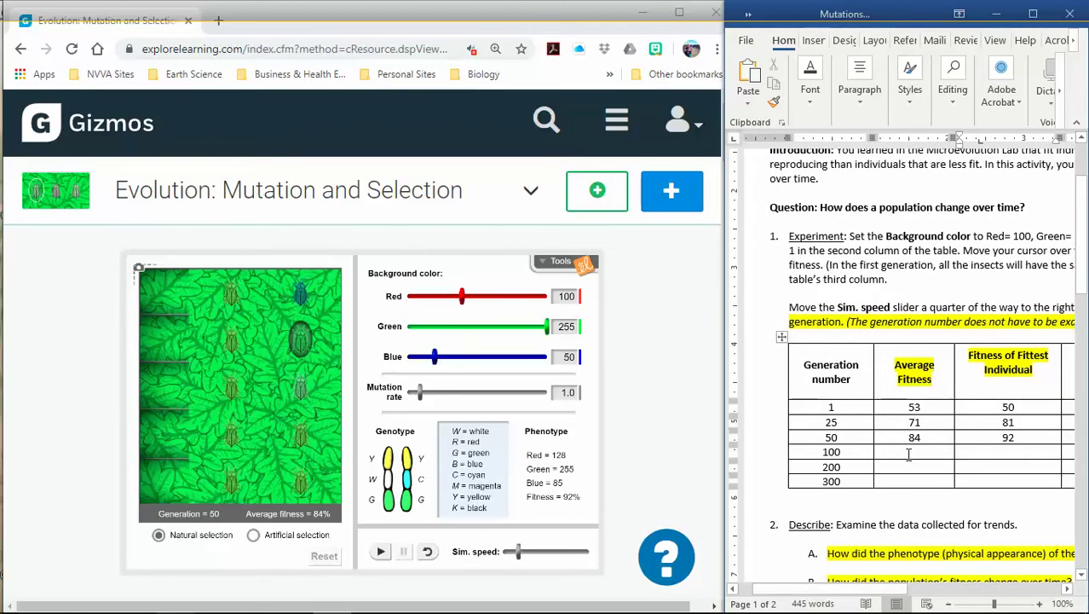
left_click(909, 454)
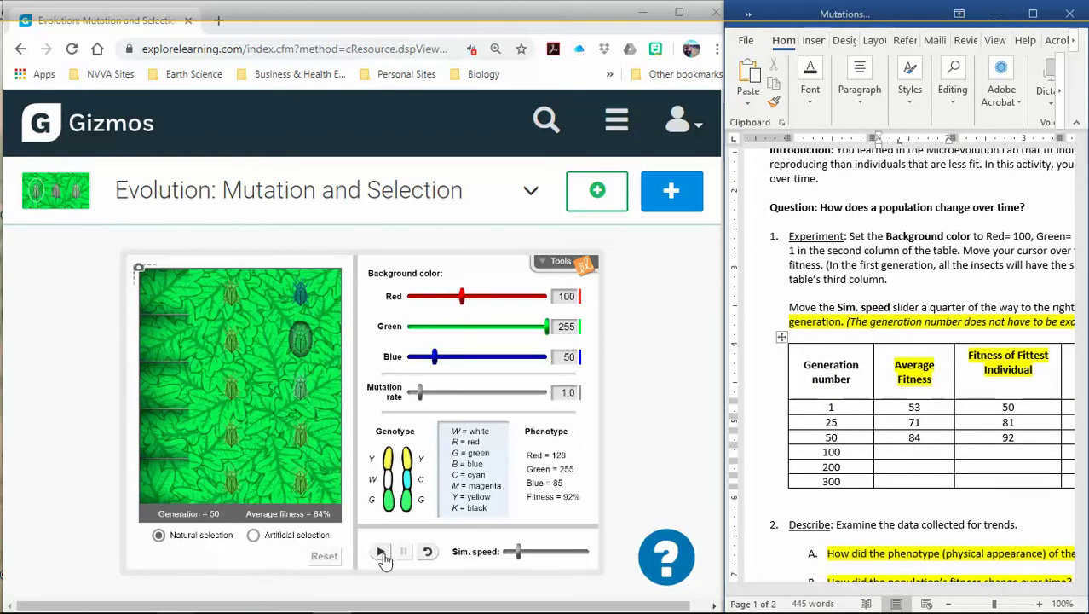
Run the simulation to generation 97 and record 93 as generation 100's average fitness
left_click(382, 552)
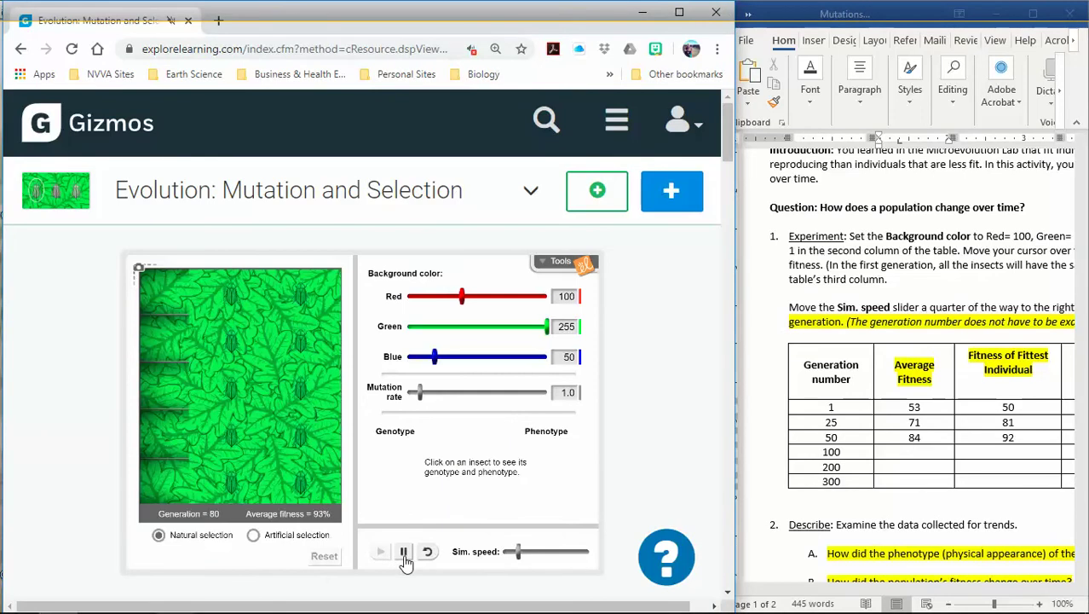
left_click(404, 552)
left_click(914, 451)
type("9")
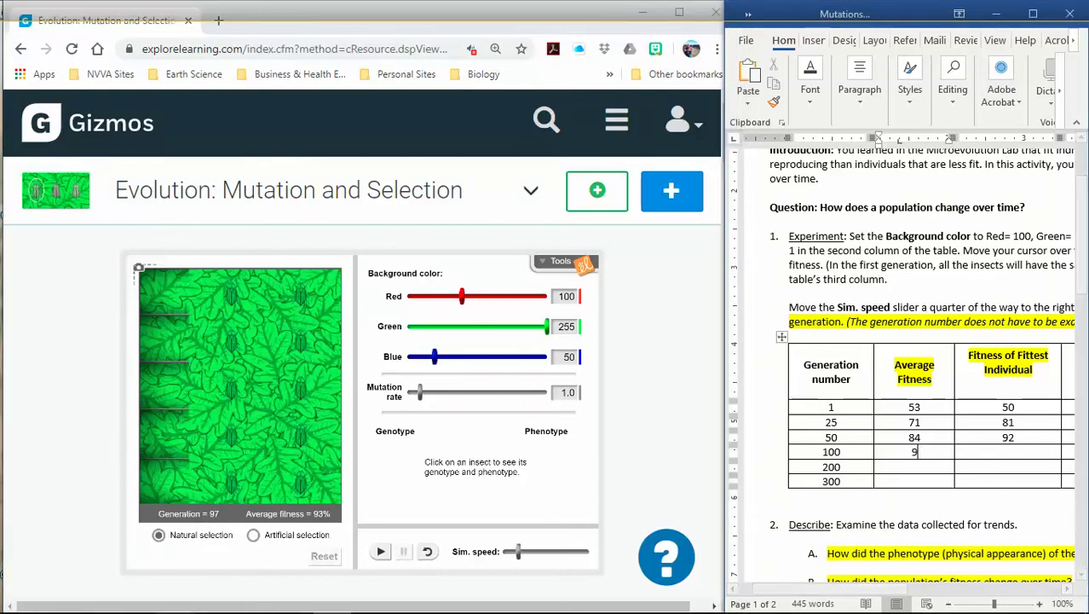
type("3")
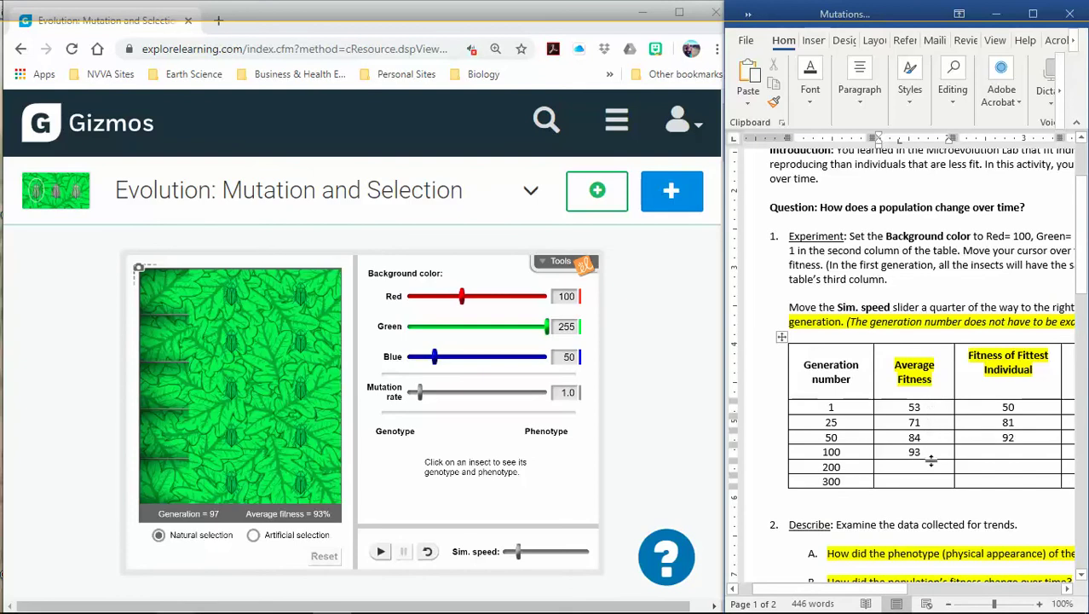
Inspect several insects' phenotypes and fitness to identify the fittest one
left_click(1016, 456)
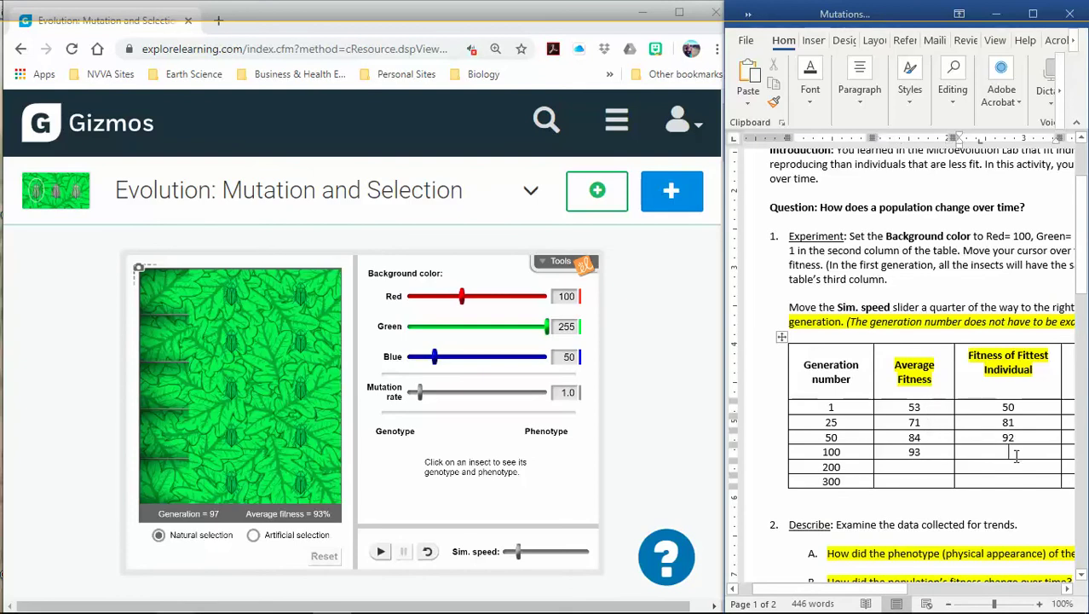
left_click(305, 345)
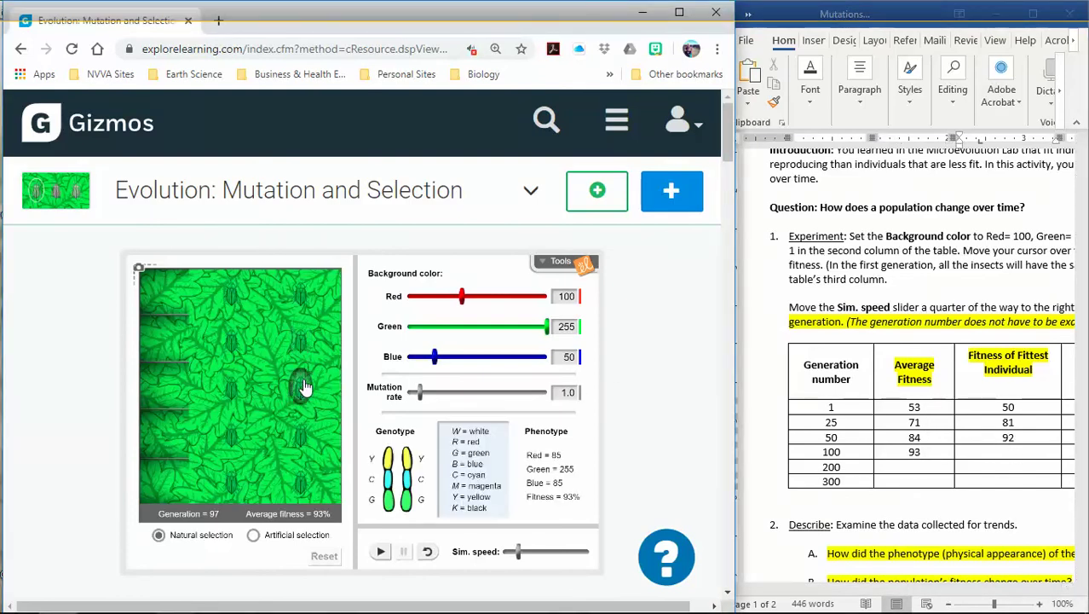
left_click(223, 390)
left_click(231, 385)
left_click(238, 438)
left_click(234, 488)
left_click(307, 493)
left_click(303, 491)
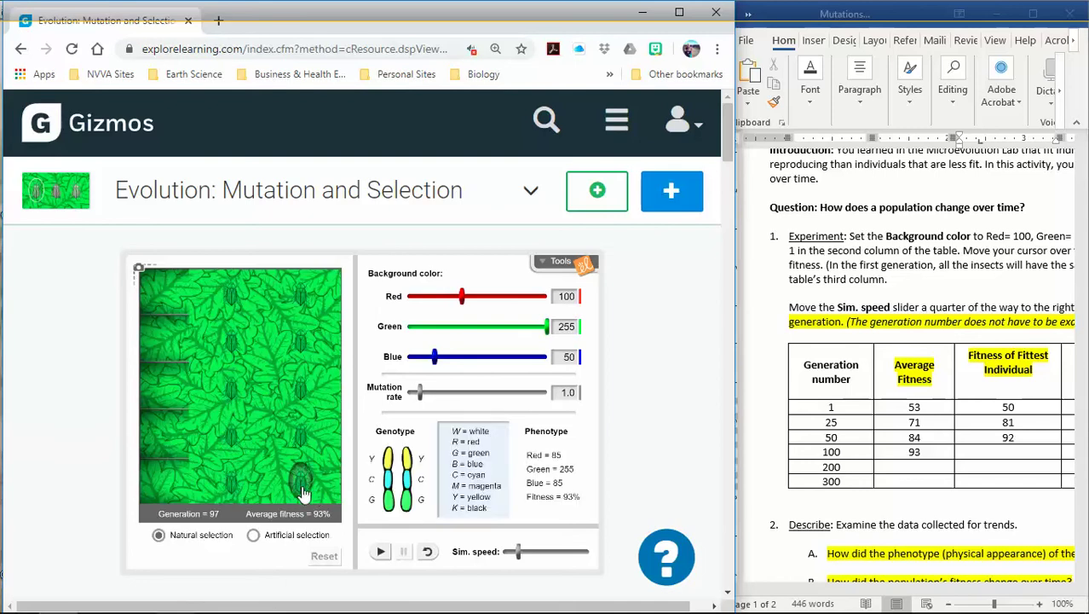
left_click(305, 298)
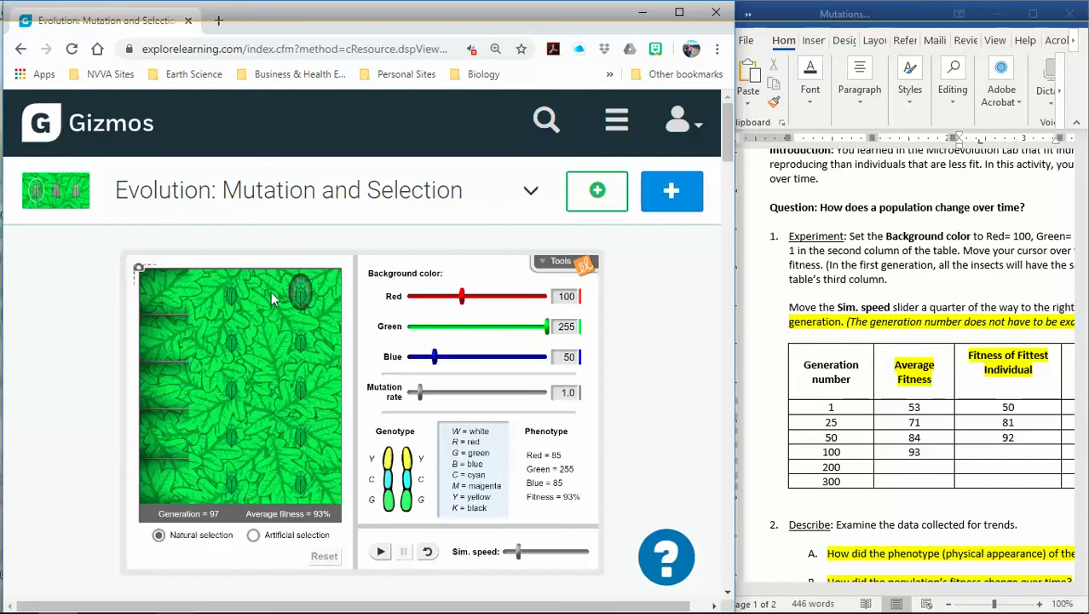
mouse_move(228, 302)
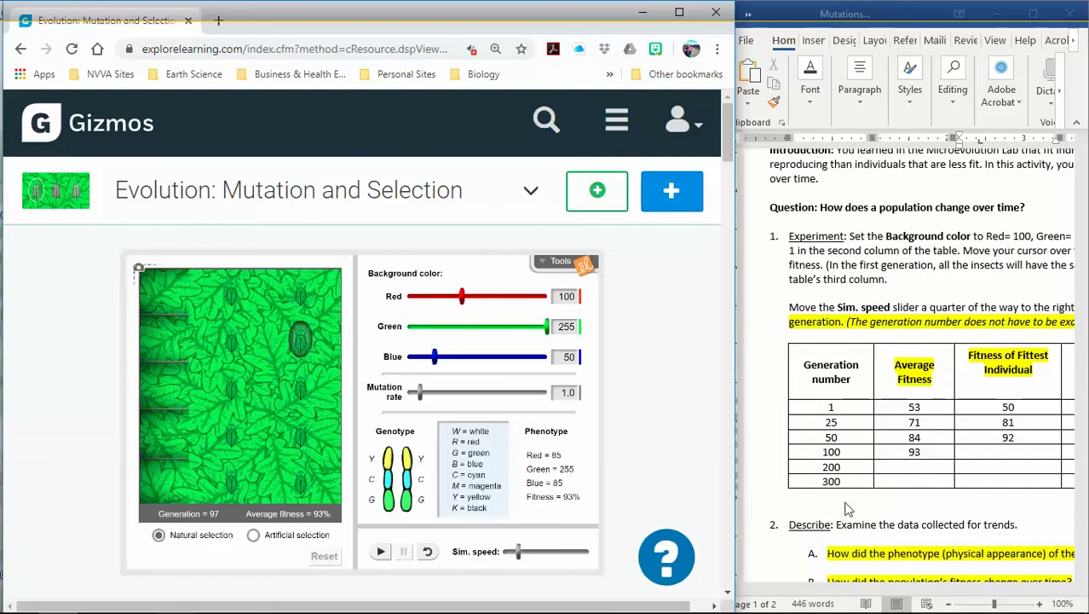
Enter 93 as generation 100's fittest-individual fitness
left_click(959, 452)
type("93")
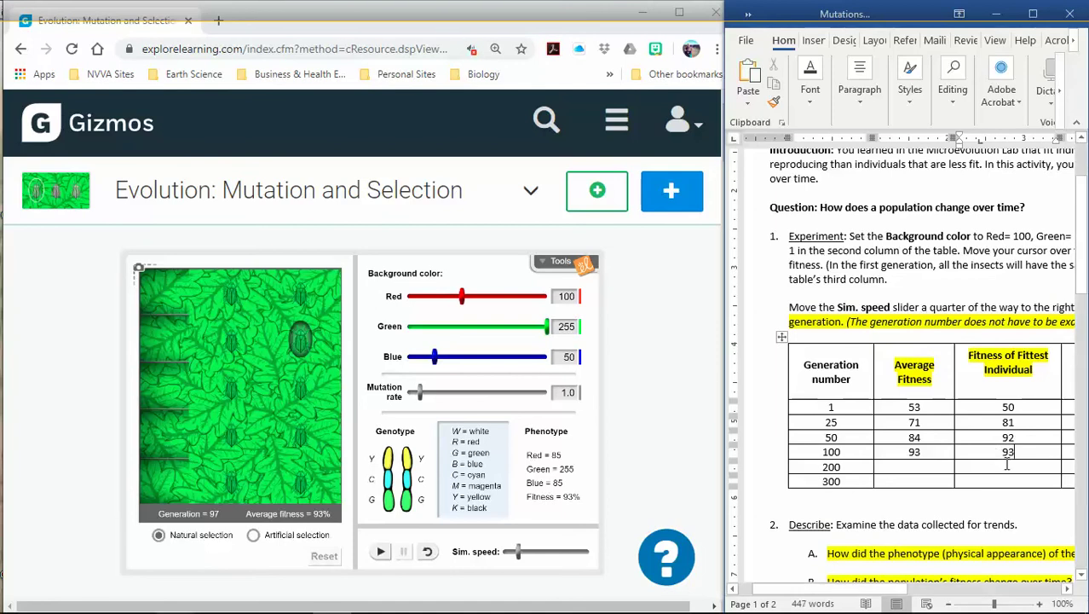
left_click(1067, 451)
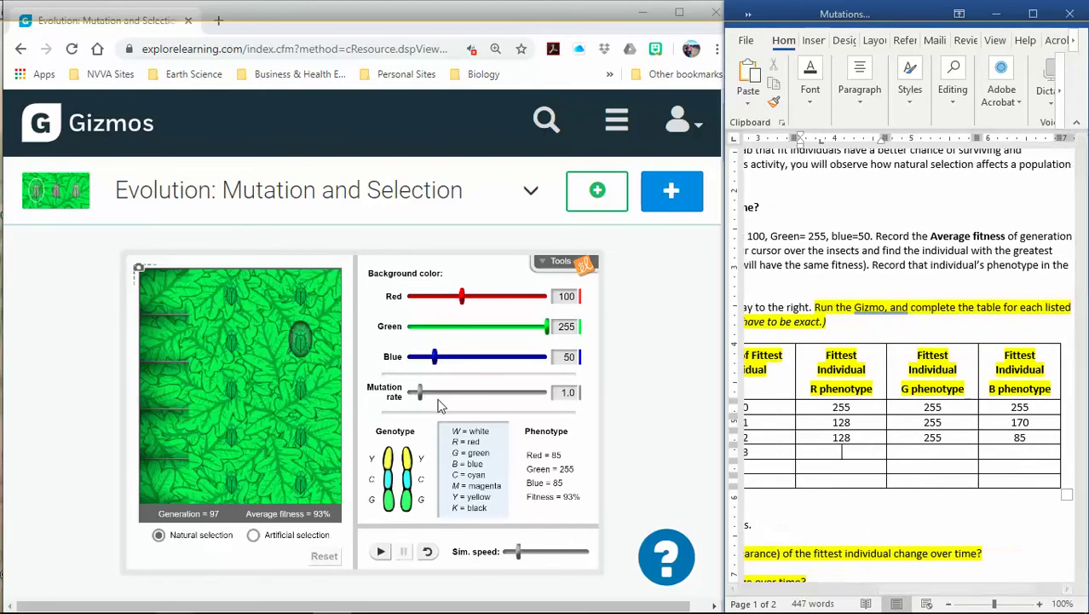
left_click(298, 379)
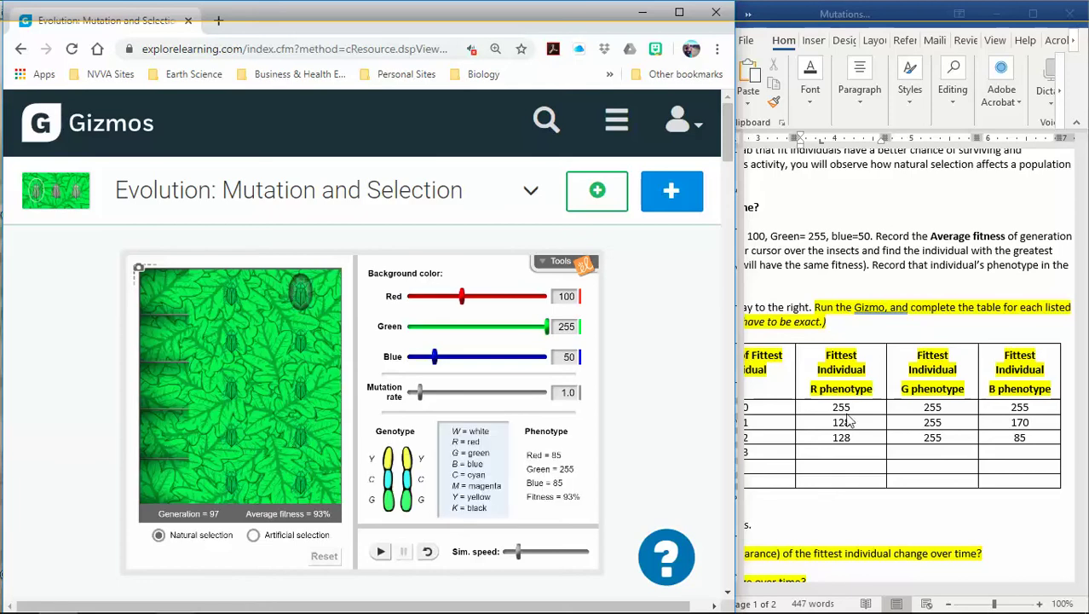
Fill generation 100's R, G and B phenotype cells with 85, 255, 85
left_click(830, 453)
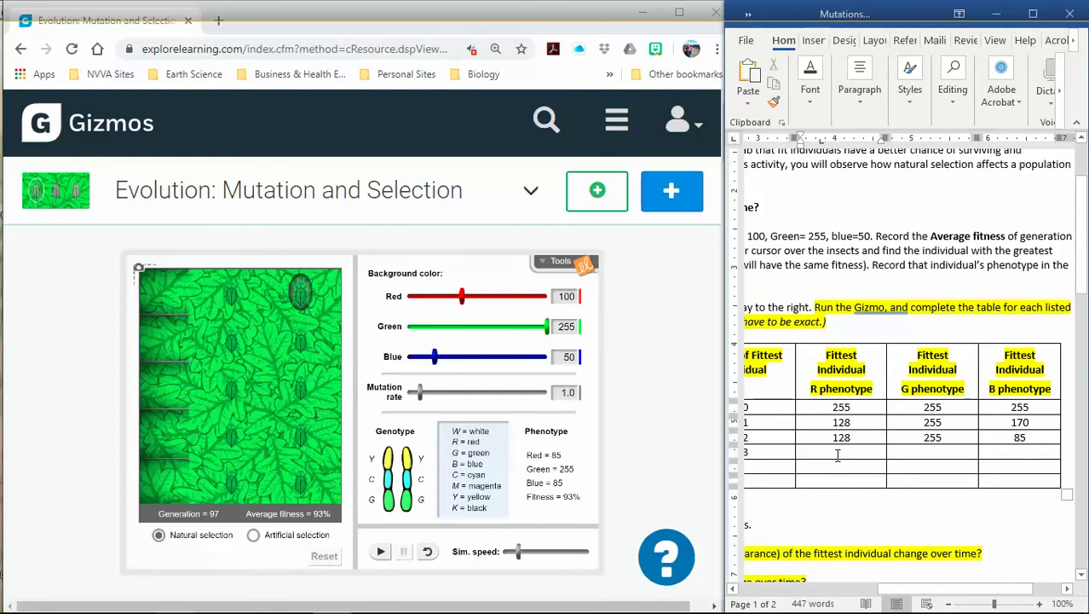
type("585")
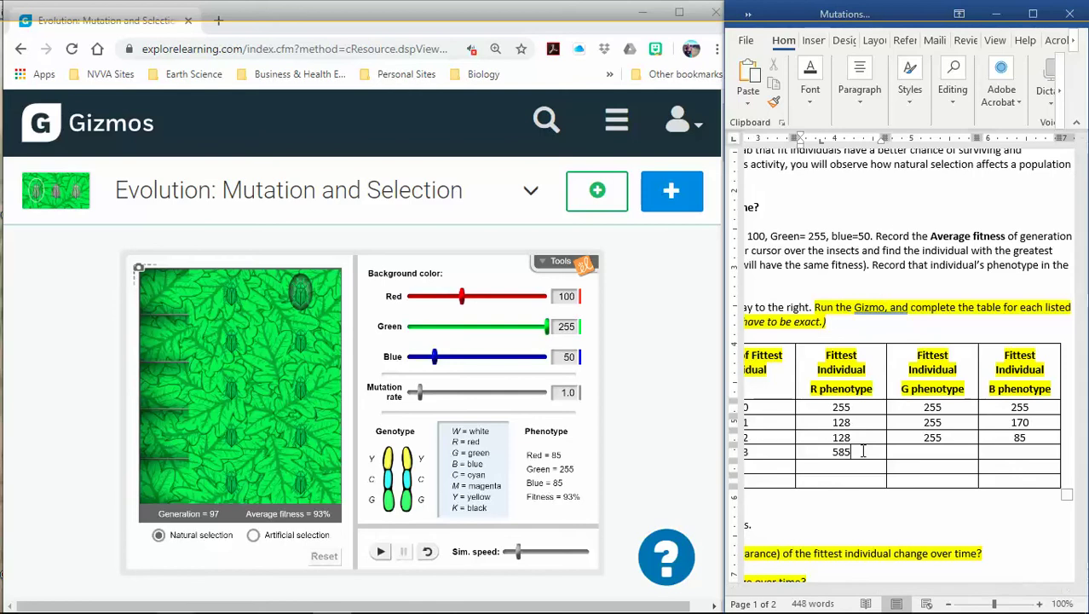
key("BackSpace")
left_click(933, 452)
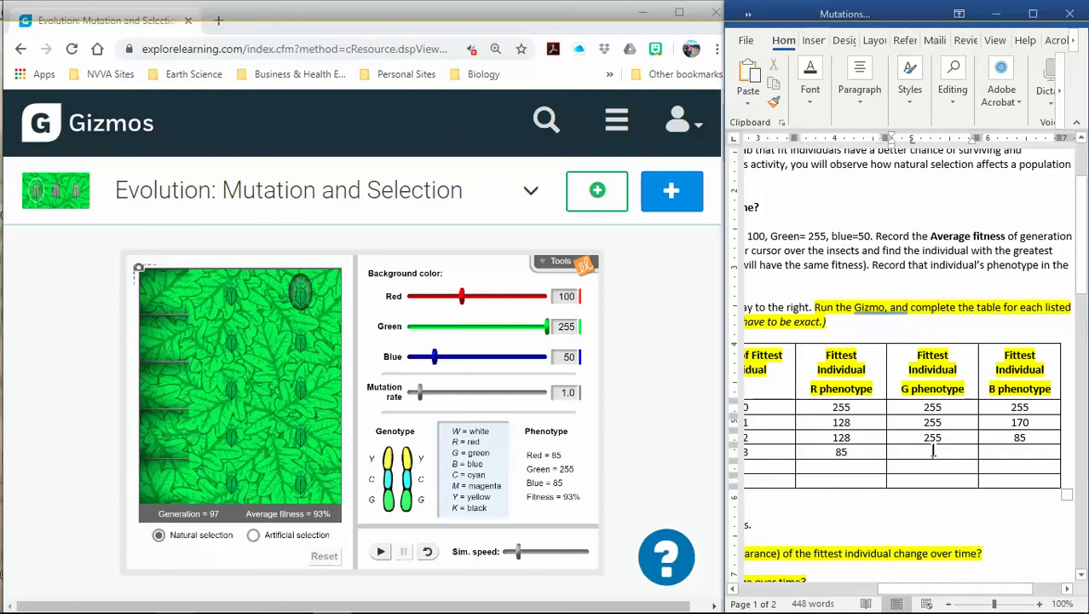
type("255")
left_click(1003, 455)
type("85")
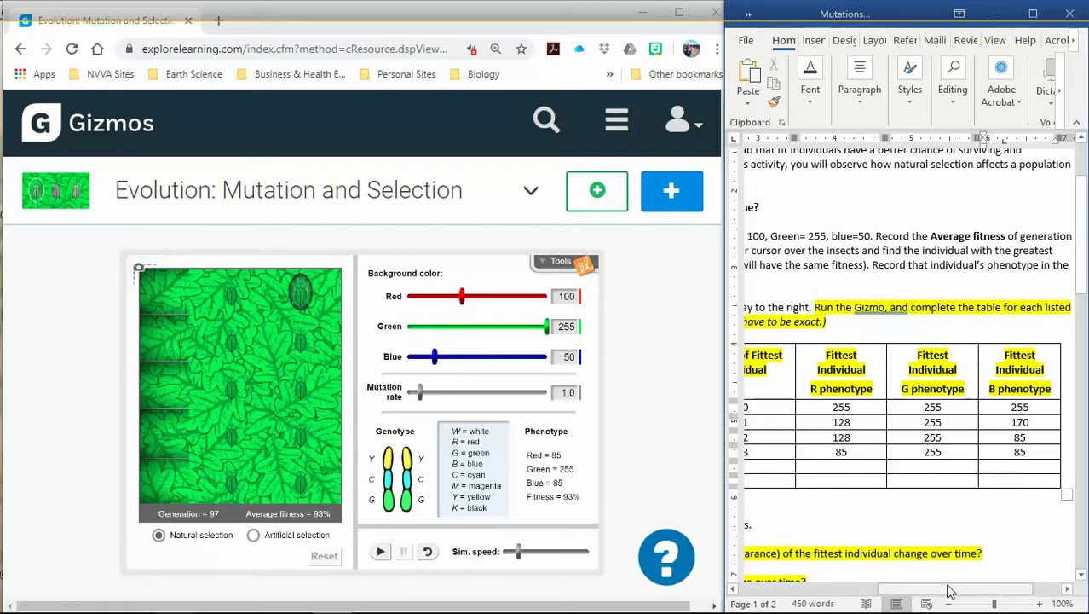
left_click_drag(955, 595, 817, 602)
Run the Gizmo population on to generation 199, at 95% average fitness, and pause it
left_click(894, 466)
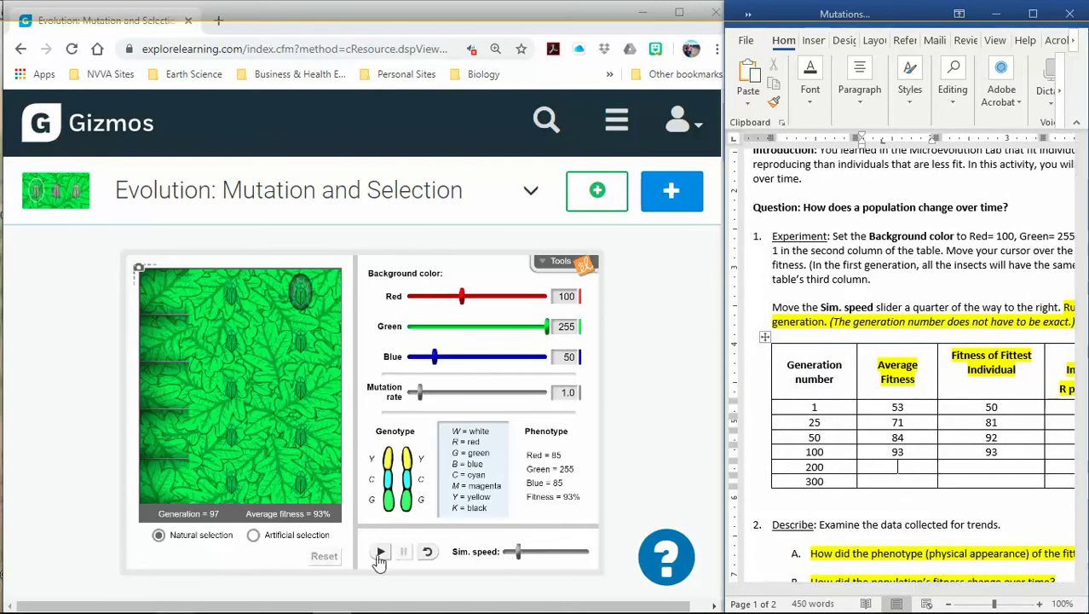
left_click(381, 554)
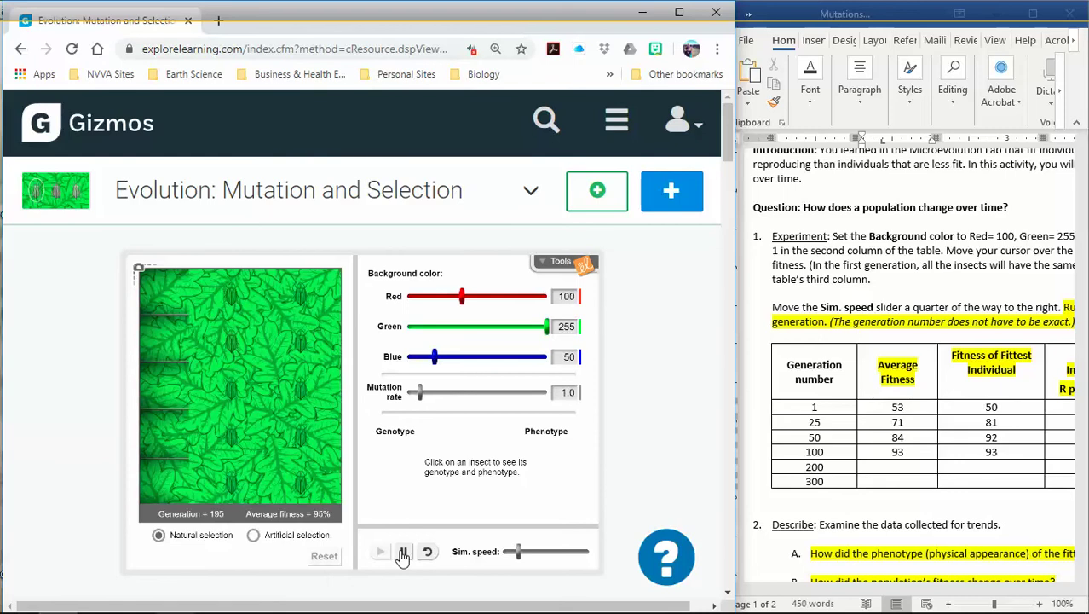
left_click(403, 554)
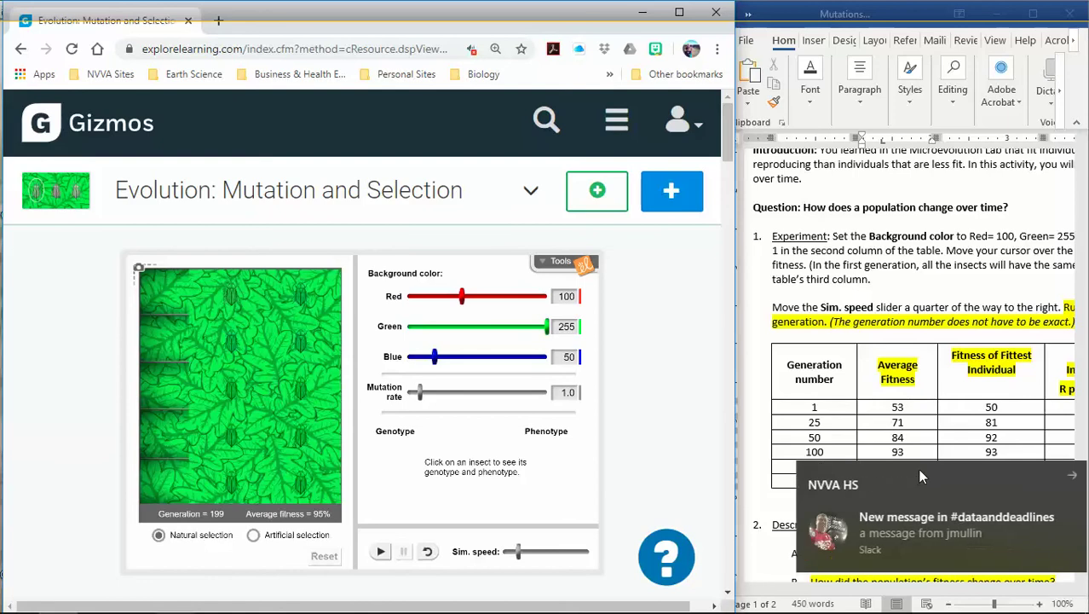
Enter 95 as generation 200's average fitness in the worksheet
left_click(915, 509)
left_click(888, 466)
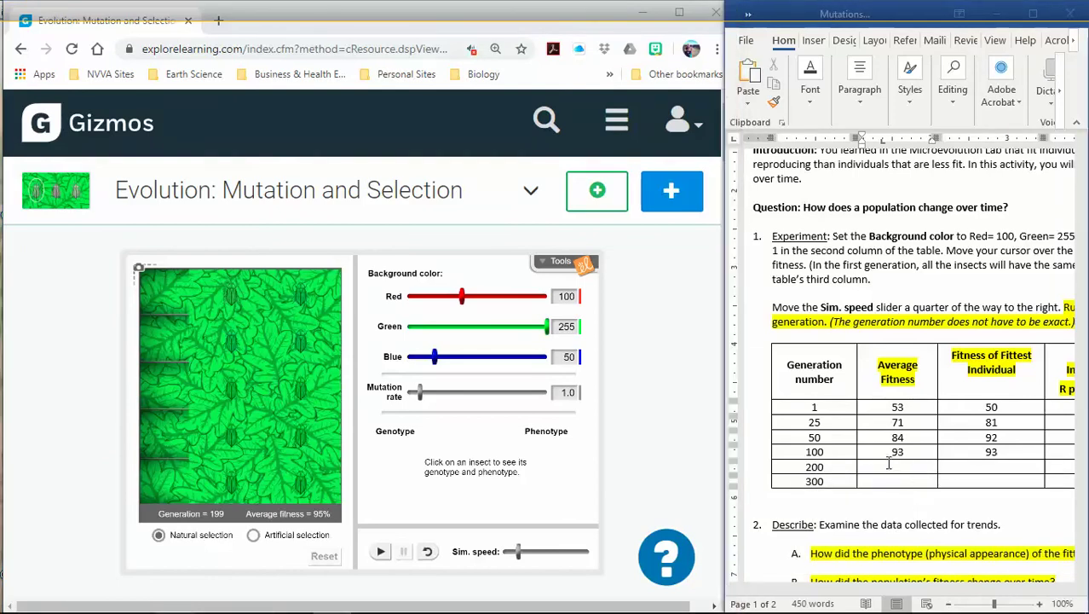
type("95")
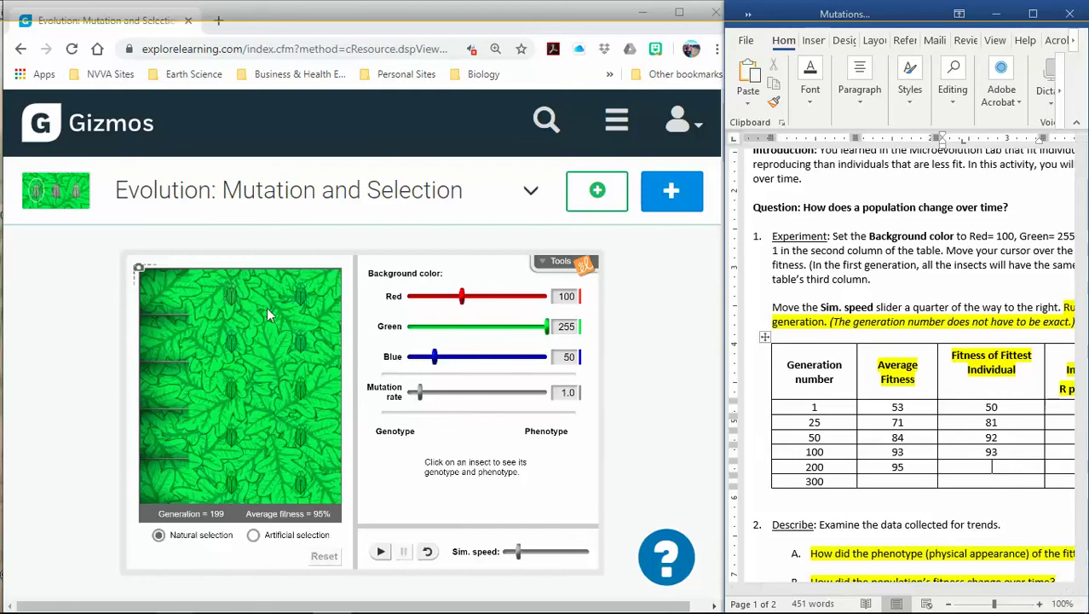
Inspect insects to find the fittest and record its fitness of 97 in row 200
left_click(232, 298)
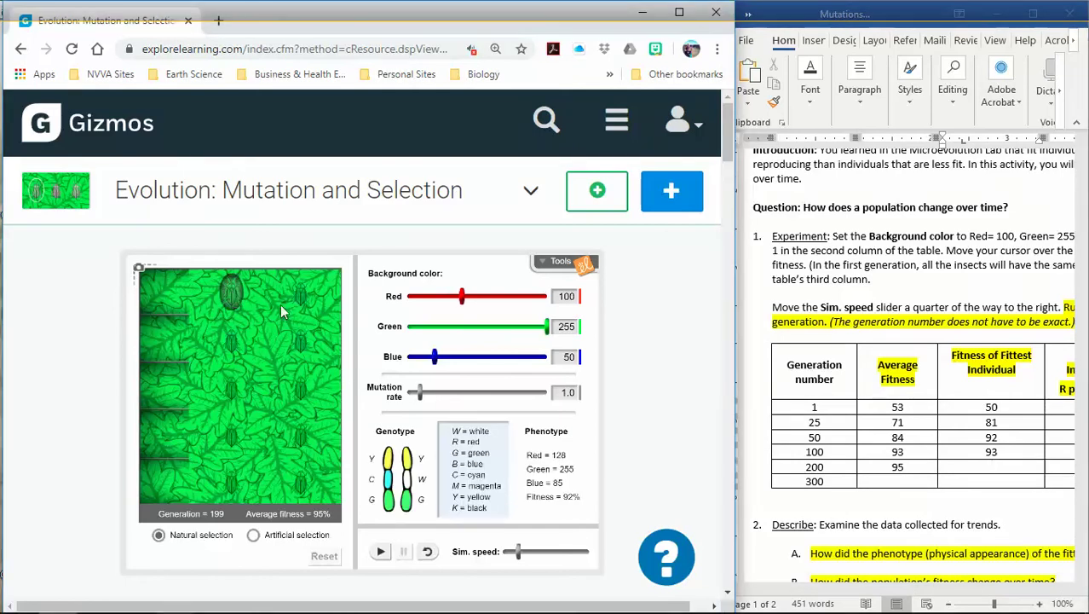
mouse_move(303, 306)
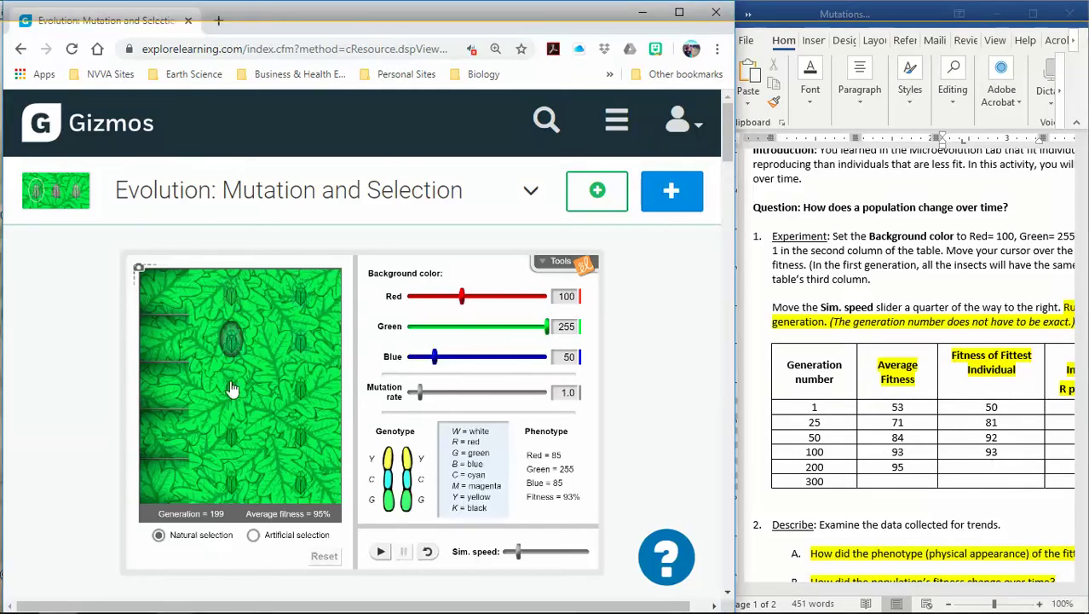
mouse_move(243, 399)
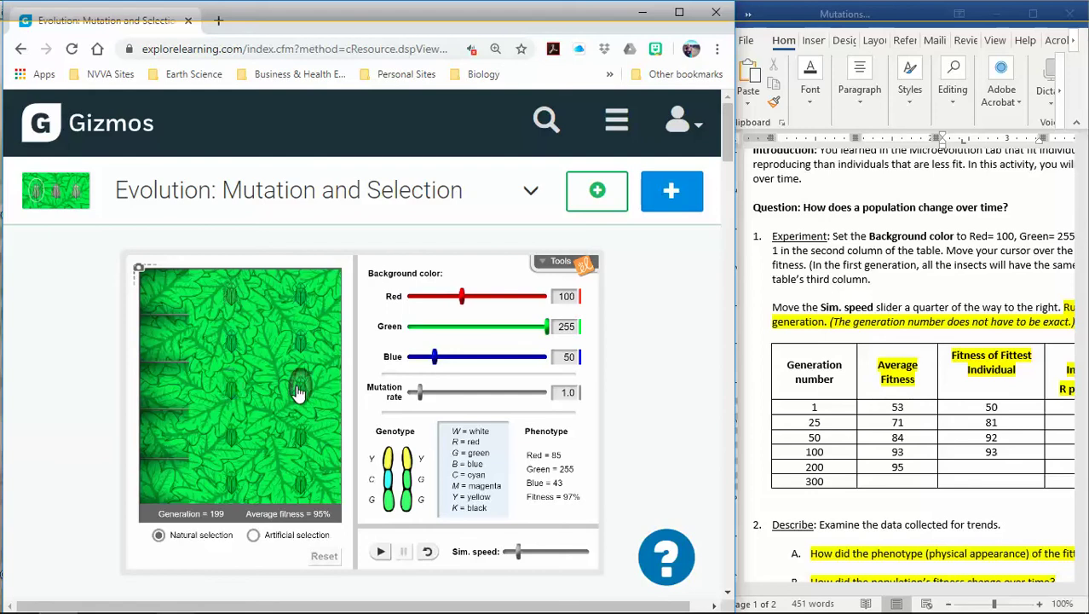
mouse_move(301, 480)
left_click(1008, 466)
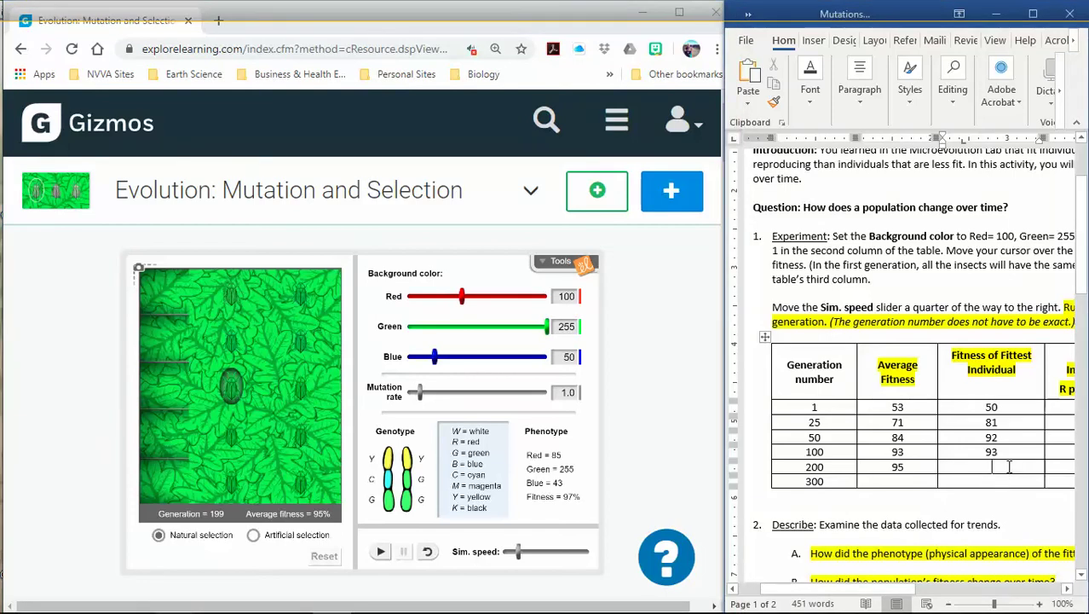
type("97")
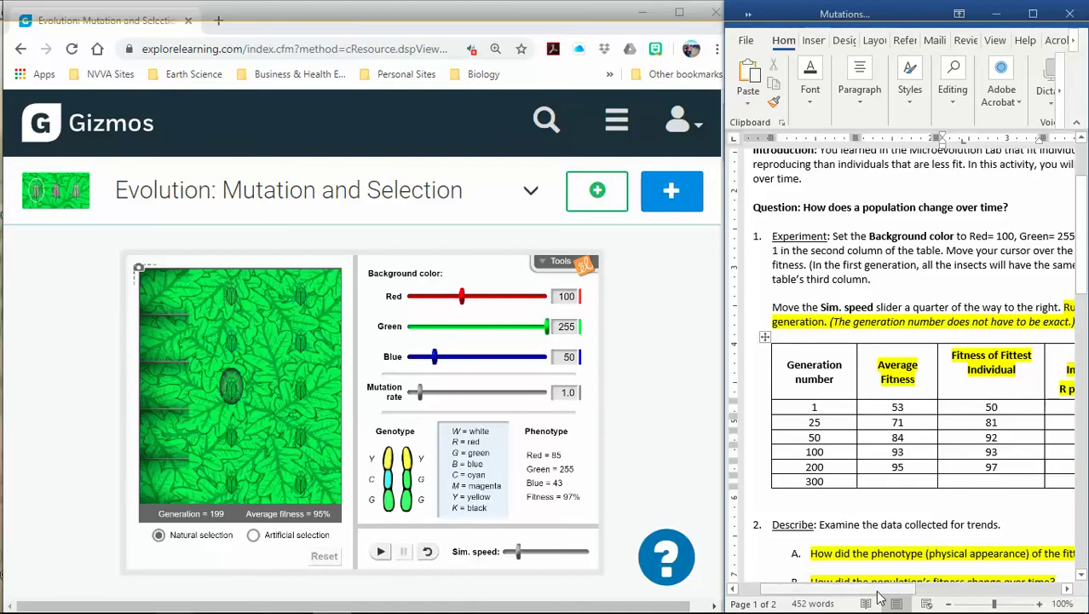
Fill row 200's phenotype cells with R 85, G 255 and B 43
left_click_drag(878, 588, 917, 589)
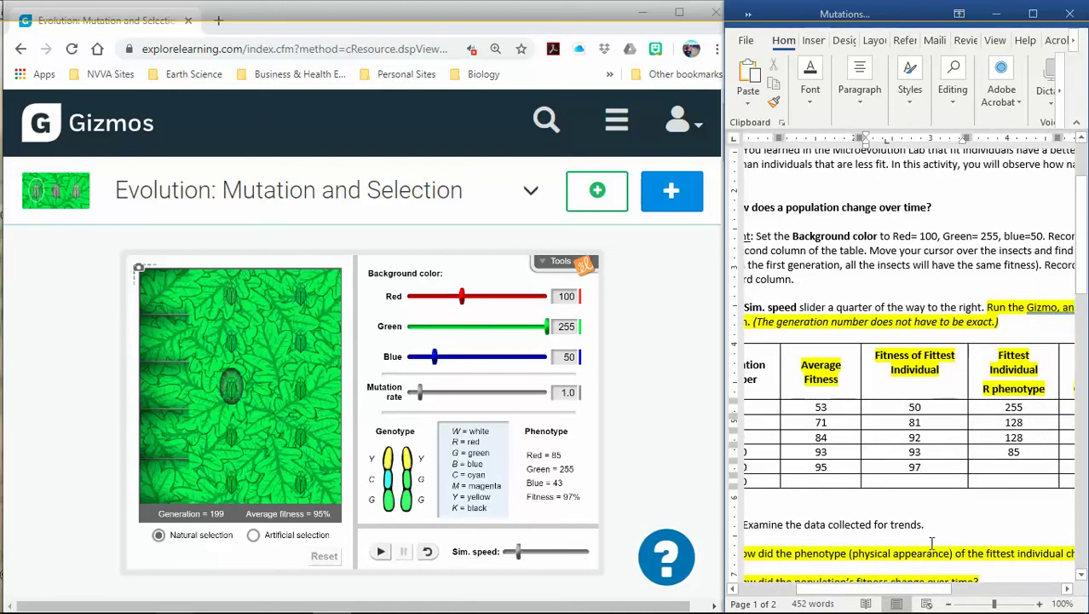
left_click_drag(942, 590, 996, 590)
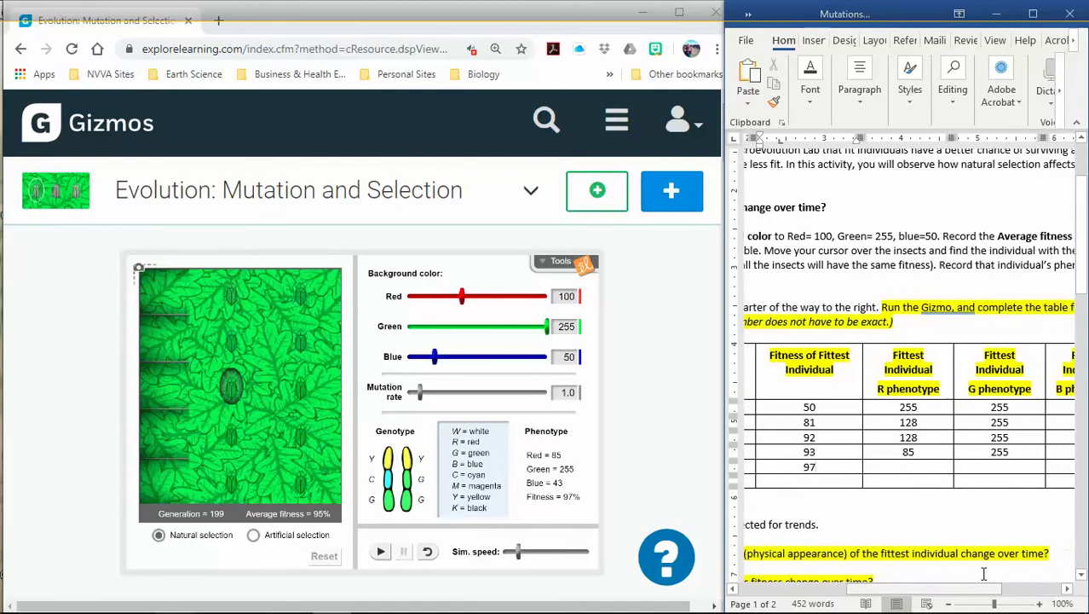
left_click(937, 466)
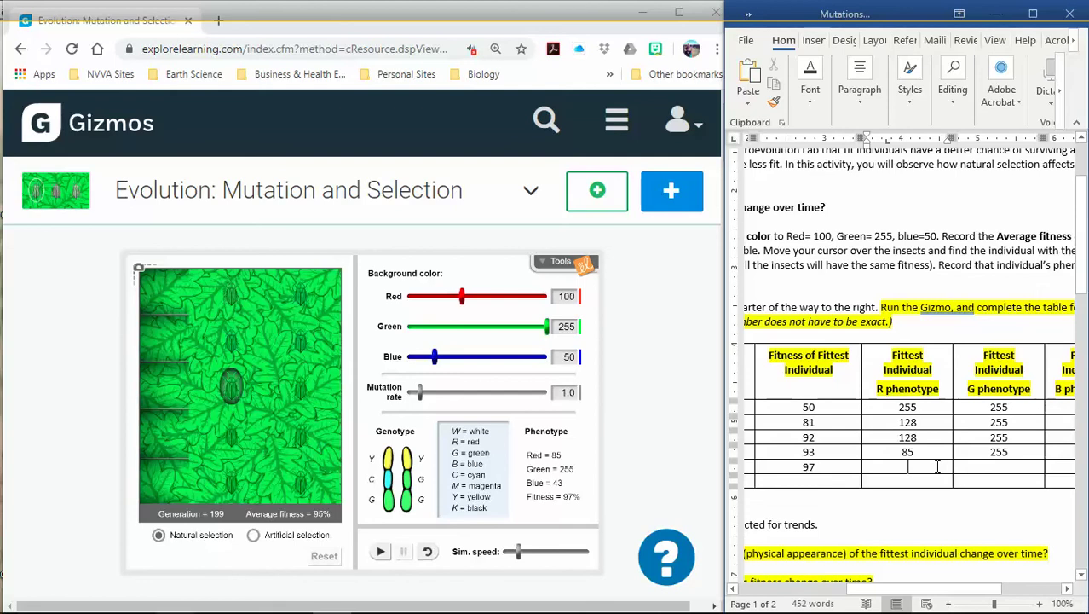
type("85")
left_click(982, 468)
type("255")
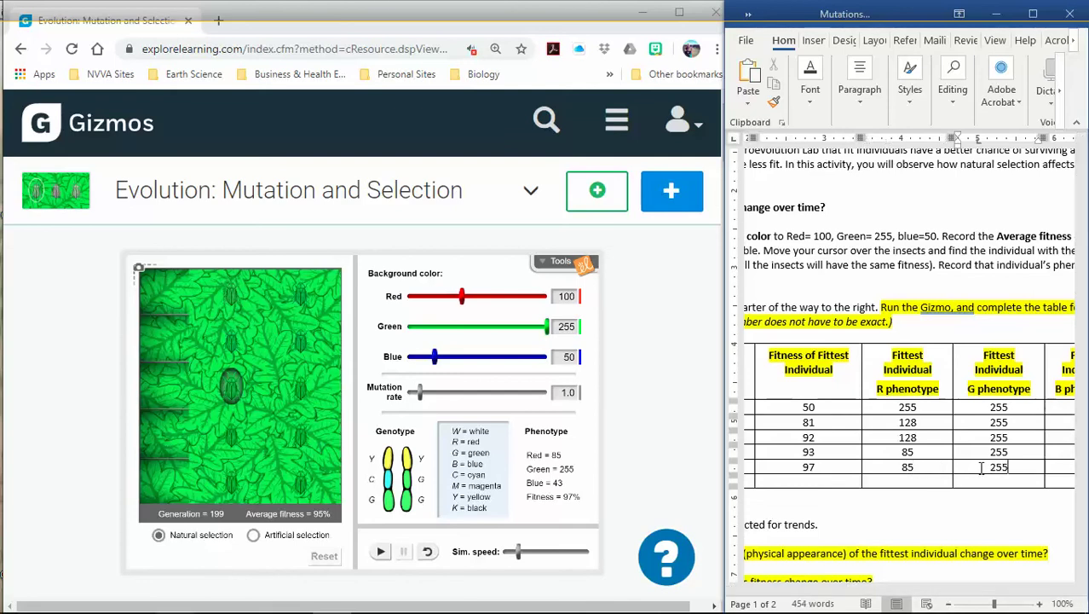
left_click_drag(921, 590, 960, 590)
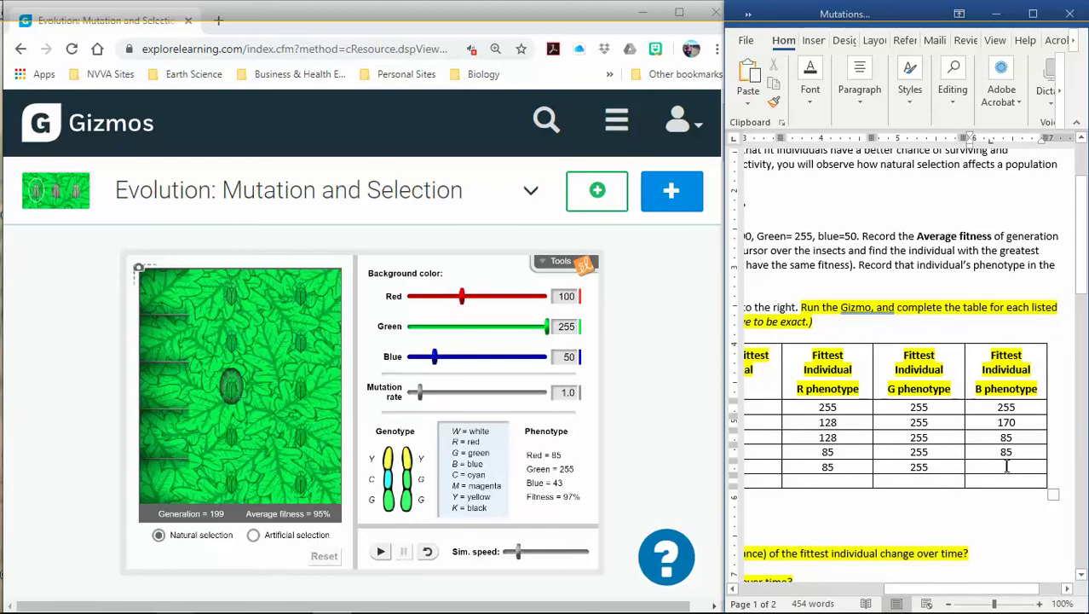
left_click(1006, 467)
type("43")
left_click(1007, 482)
Run the simulation on to generation 299, at 93% average fitness, and pause it
mouse_move(926, 603)
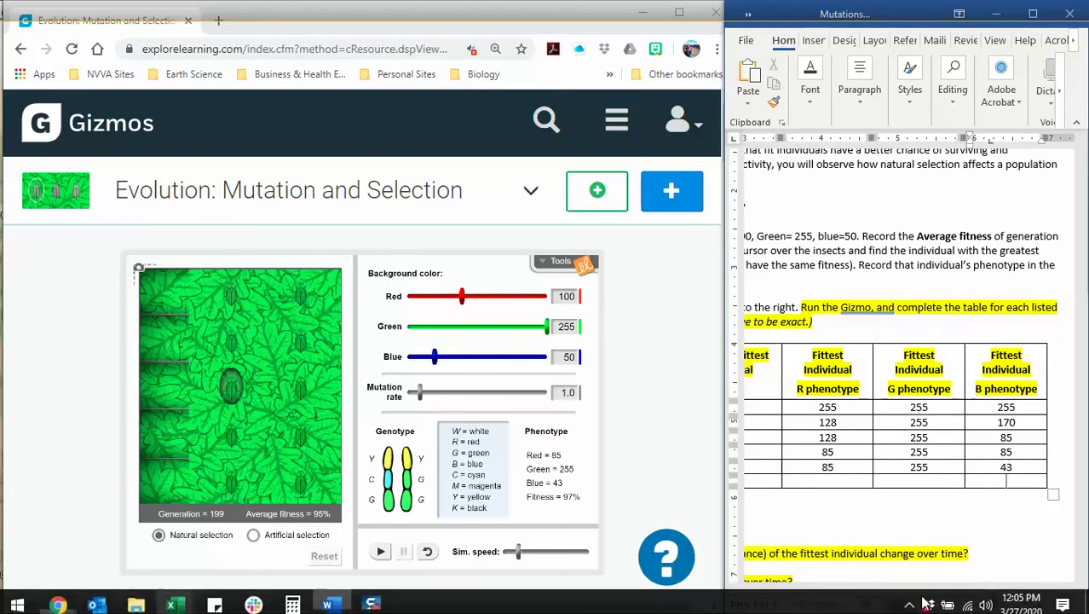
left_click_drag(928, 588, 797, 586)
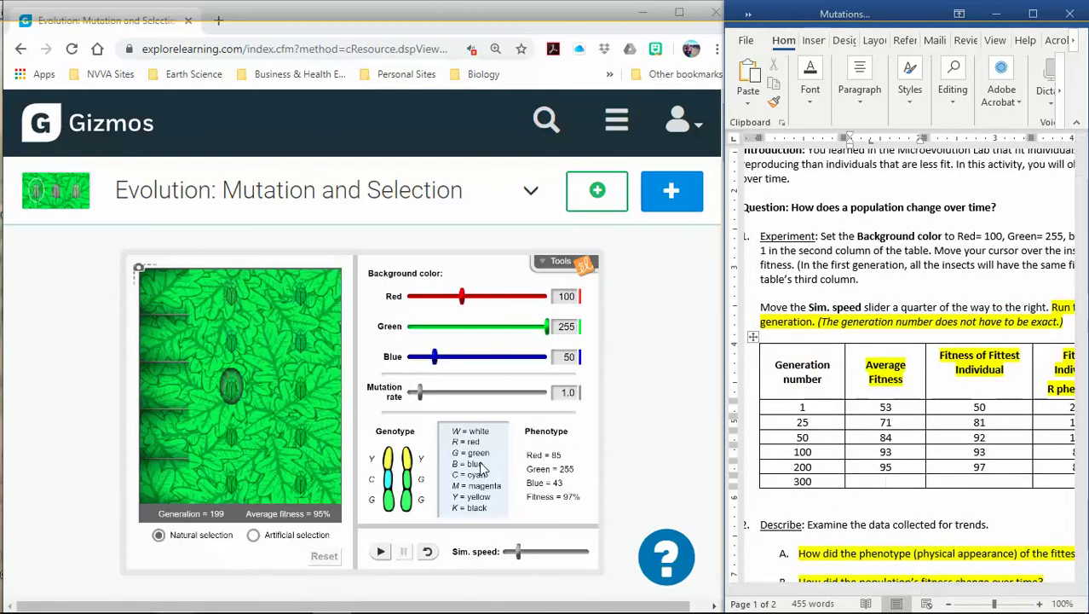
left_click(381, 552)
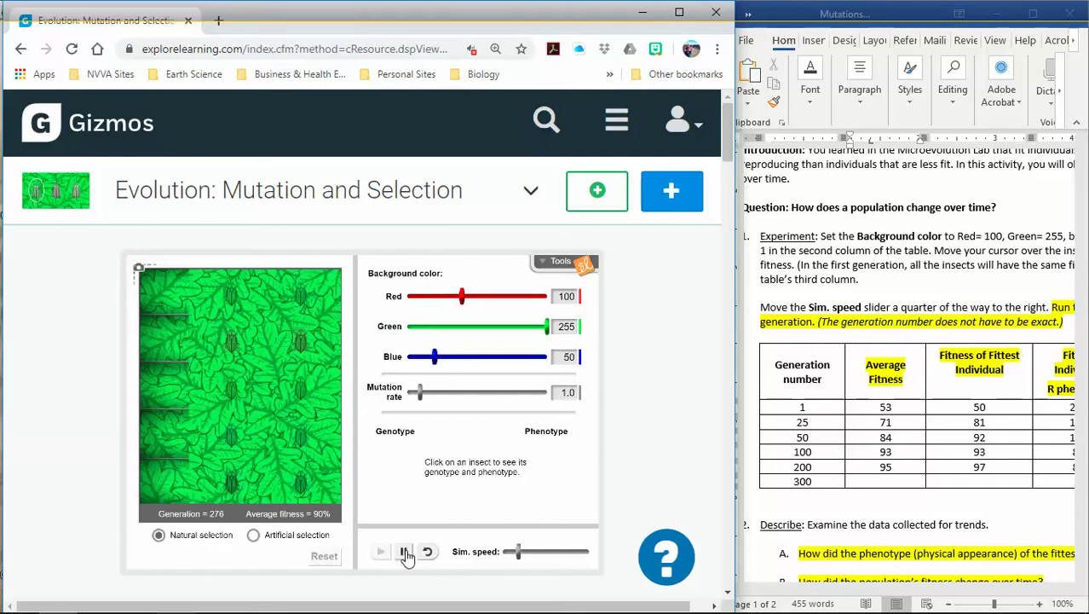
left_click(406, 554)
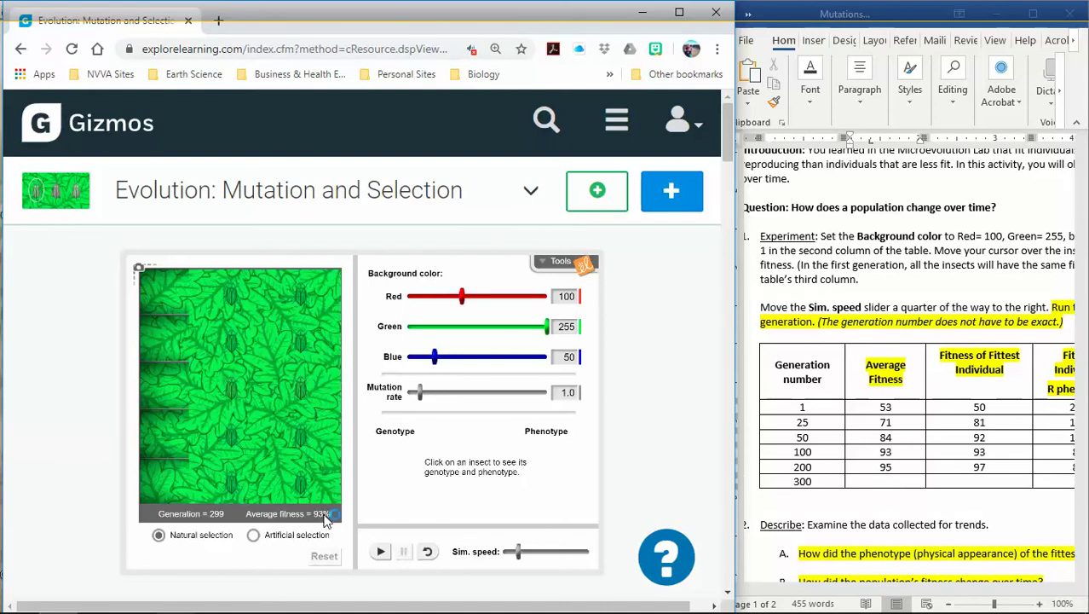
left_click(903, 482)
Enter 93 as row 300's average fitness and inspect insects to find the fittest
type("93")
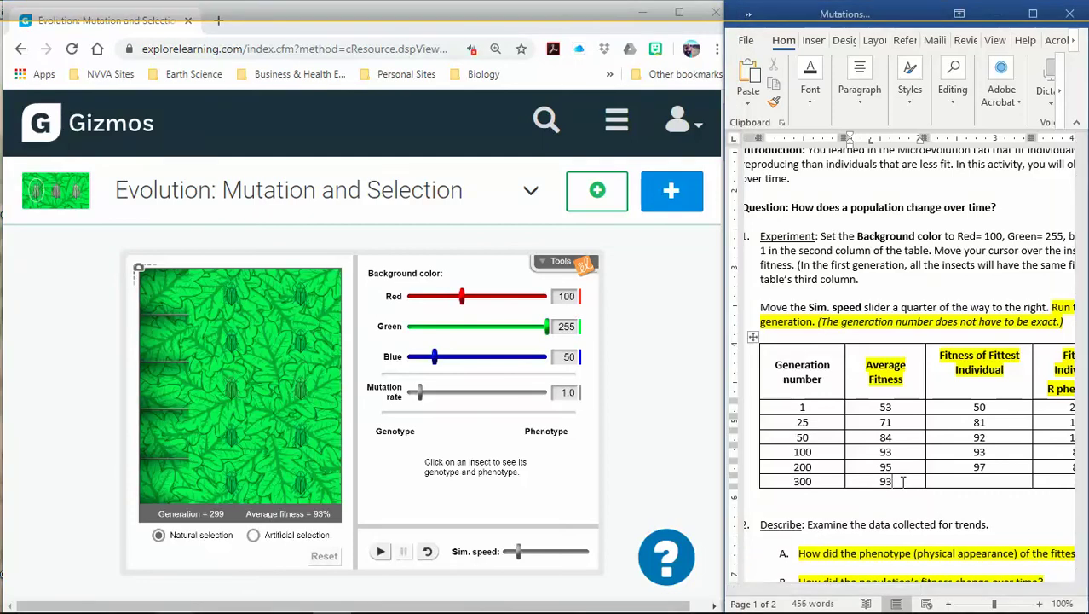
left_click(970, 482)
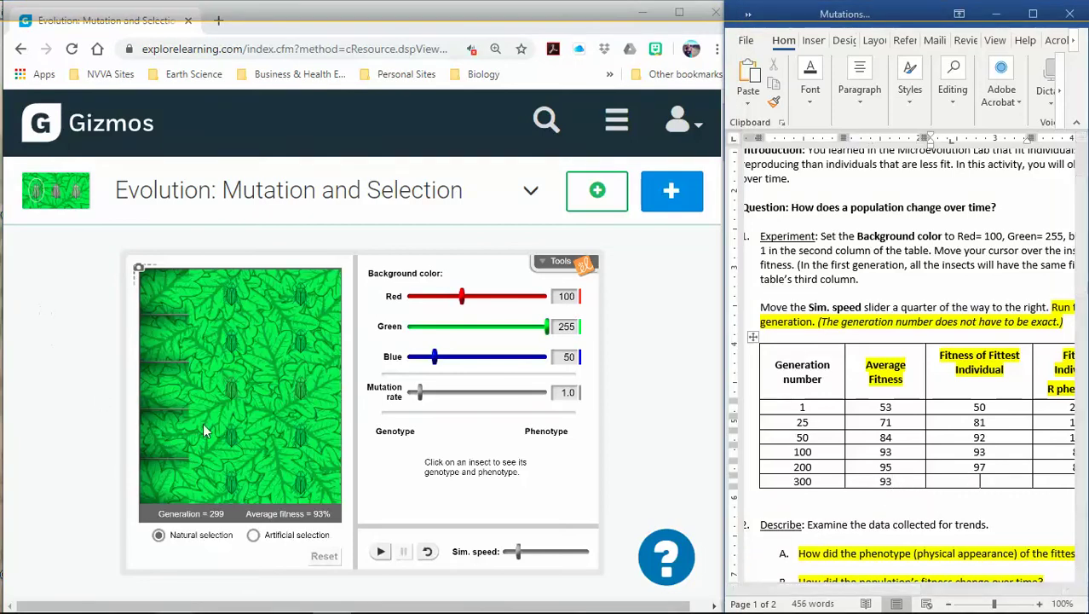
left_click(228, 397)
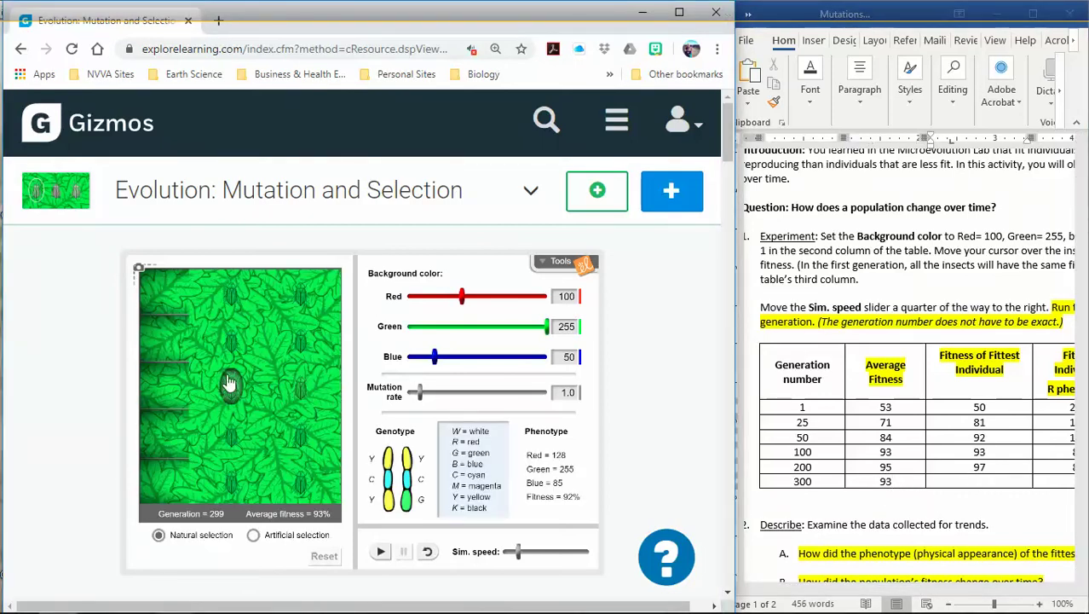
left_click(231, 352)
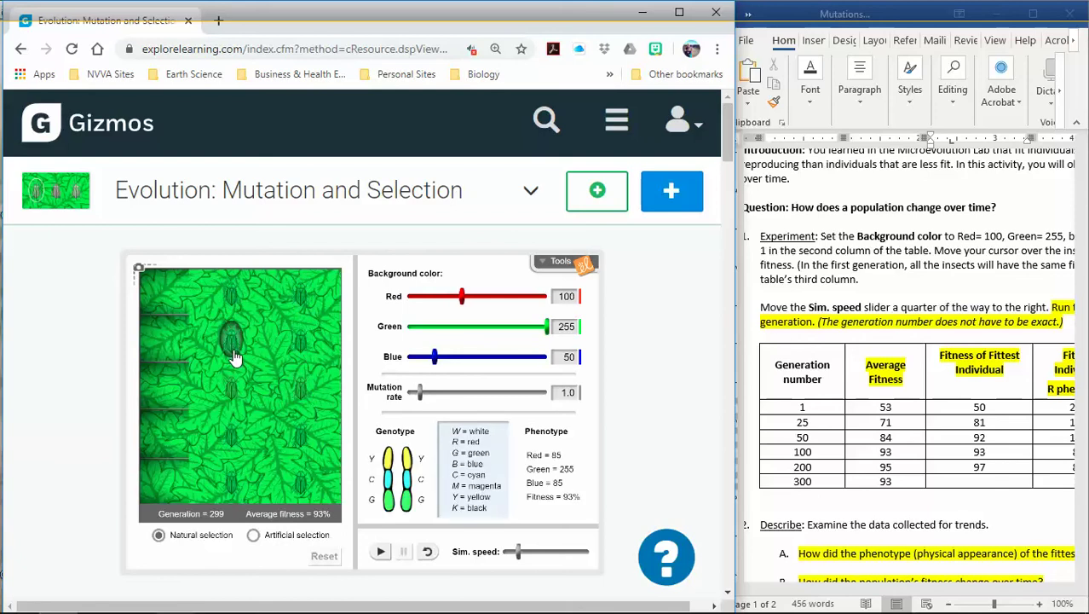
left_click(982, 483)
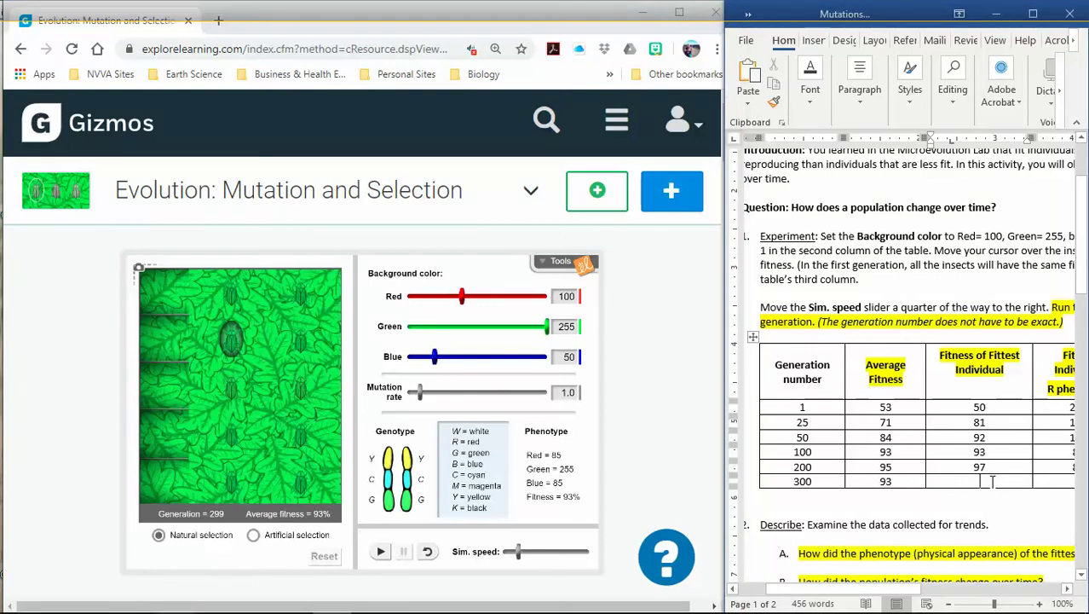
Type 85, 255 and 85 into row 300's R, G and B phenotype cells
scroll(997, 567, "right", 5)
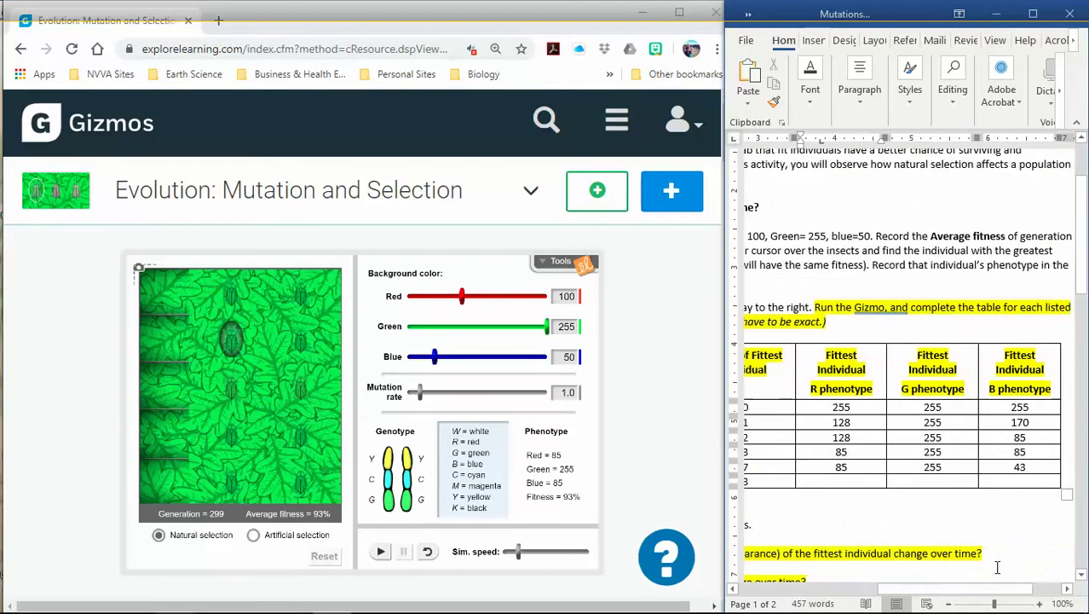
type("85")
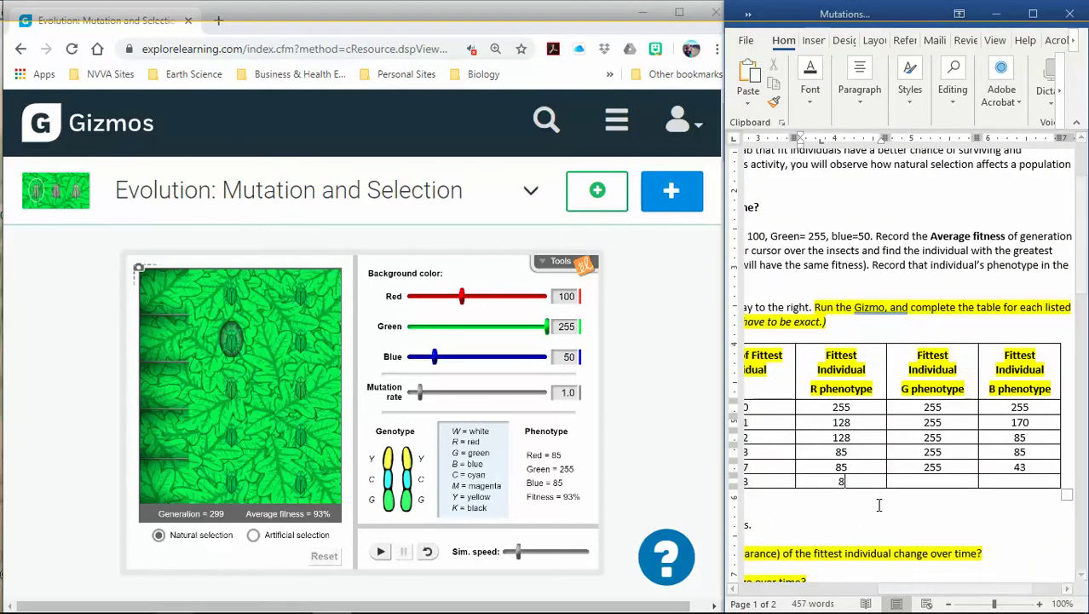
left_click(923, 482)
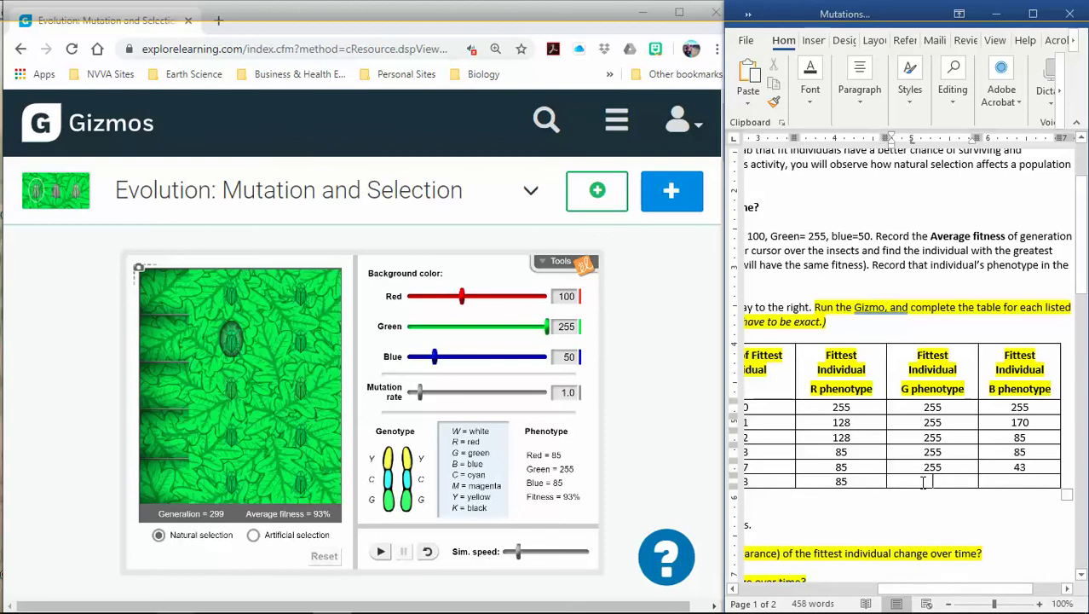
type("255")
left_click(1018, 480)
type("85")
scroll(972, 512, "left", 5)
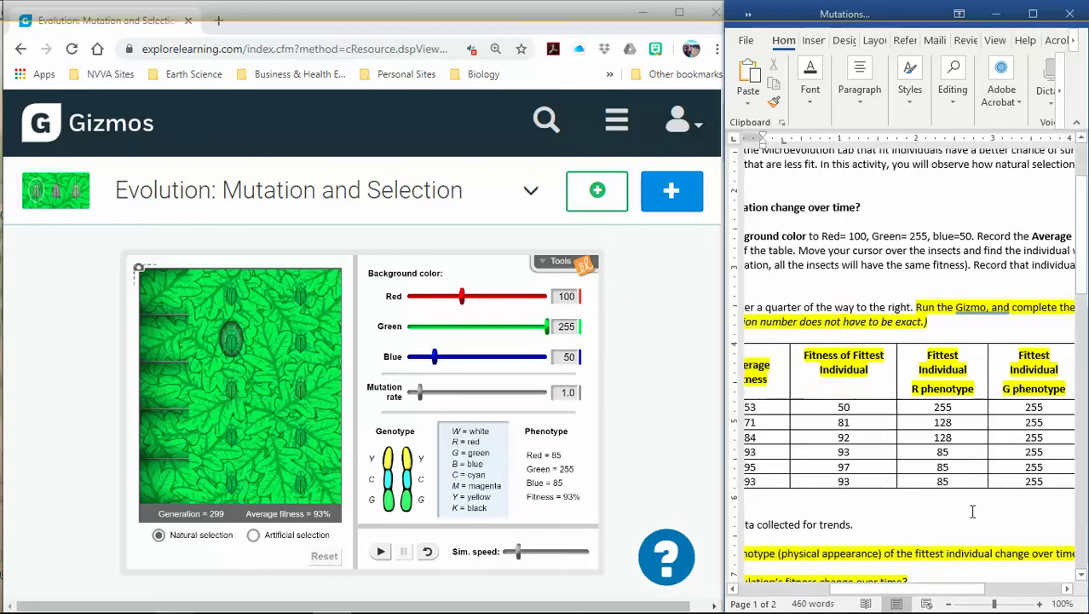
left_click(780, 496)
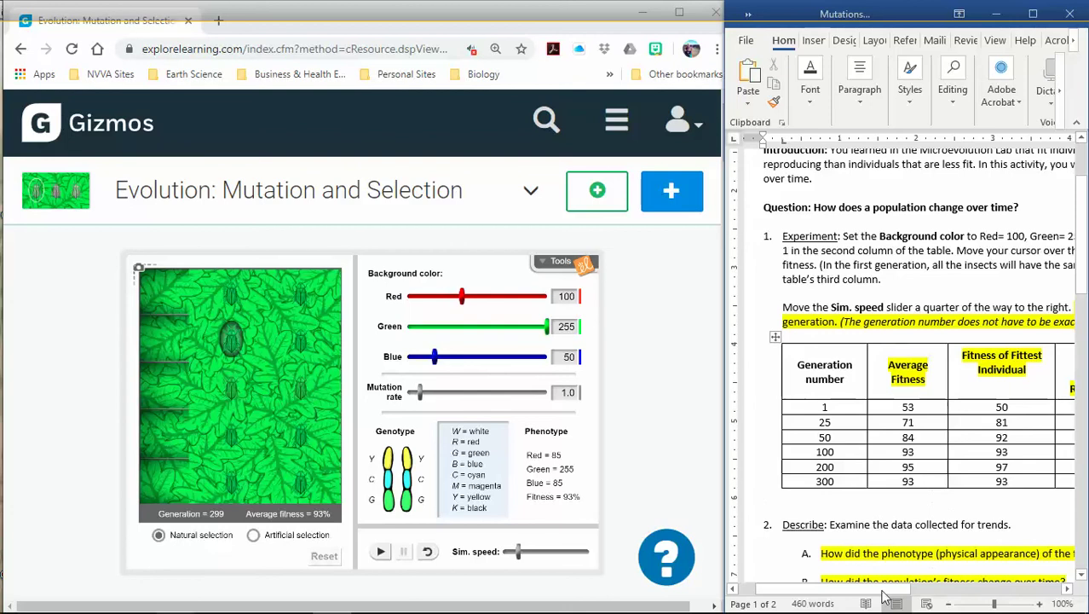
scroll(887, 588, "right", 4)
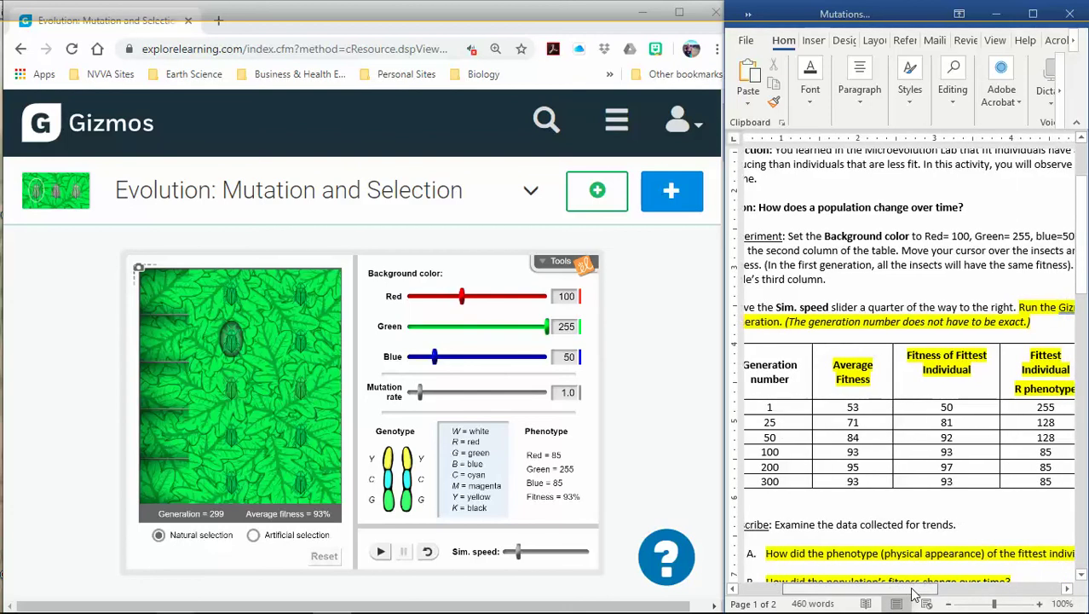
scroll(907, 589, "left", 4)
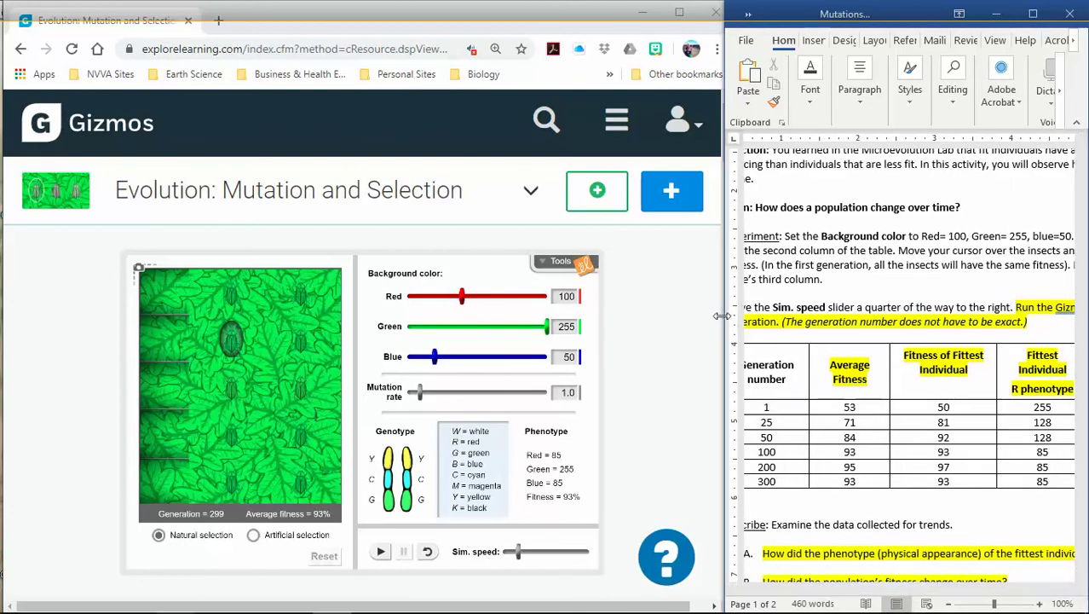
left_click_drag(508, 303, 305, 317)
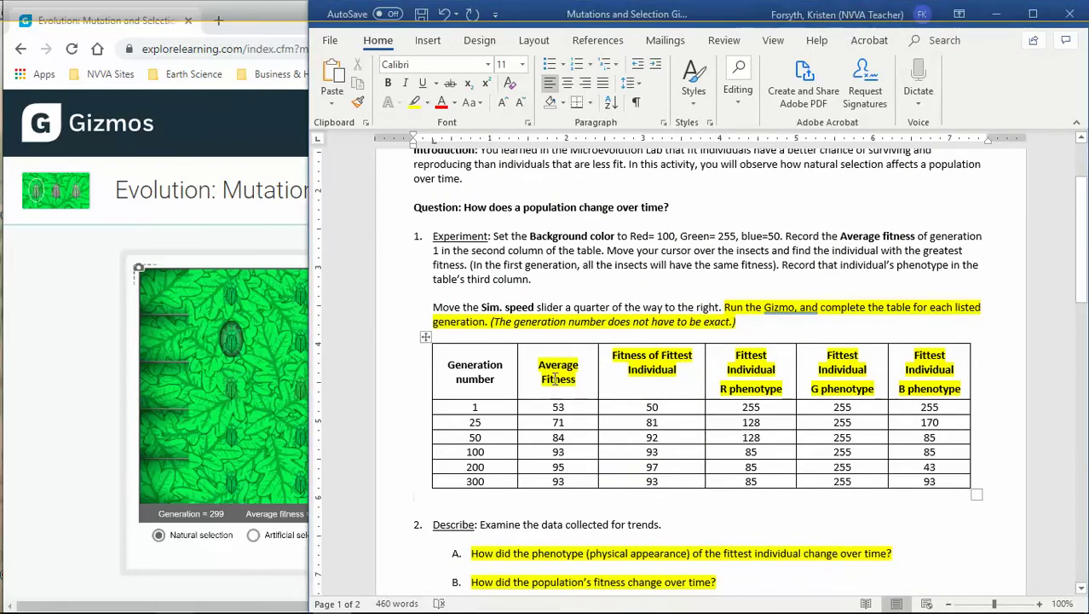
scroll(552, 373, "down", 8)
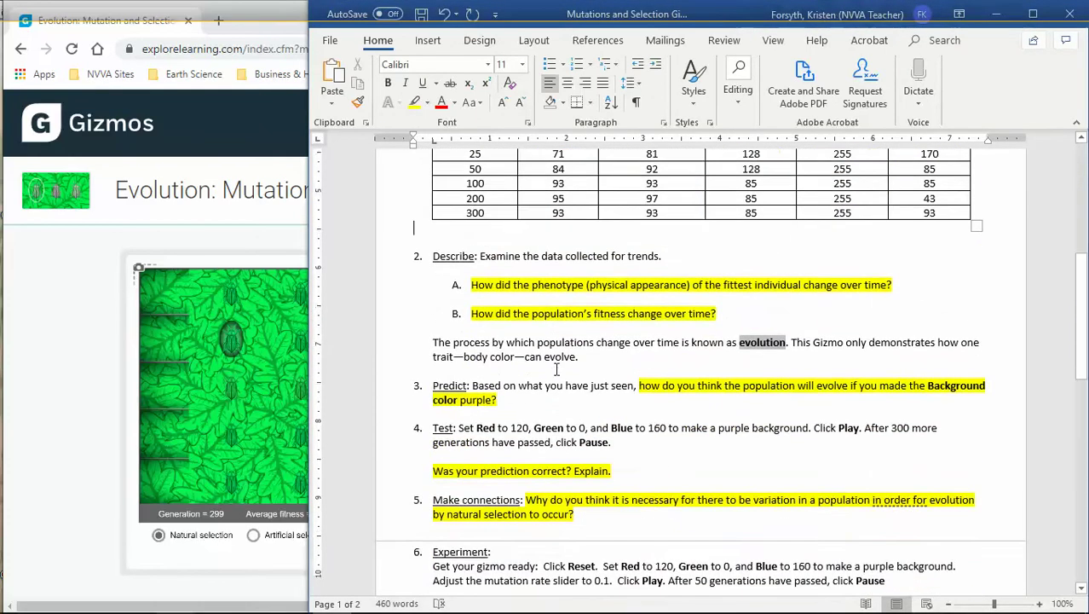
scroll(556, 369, "up", 4)
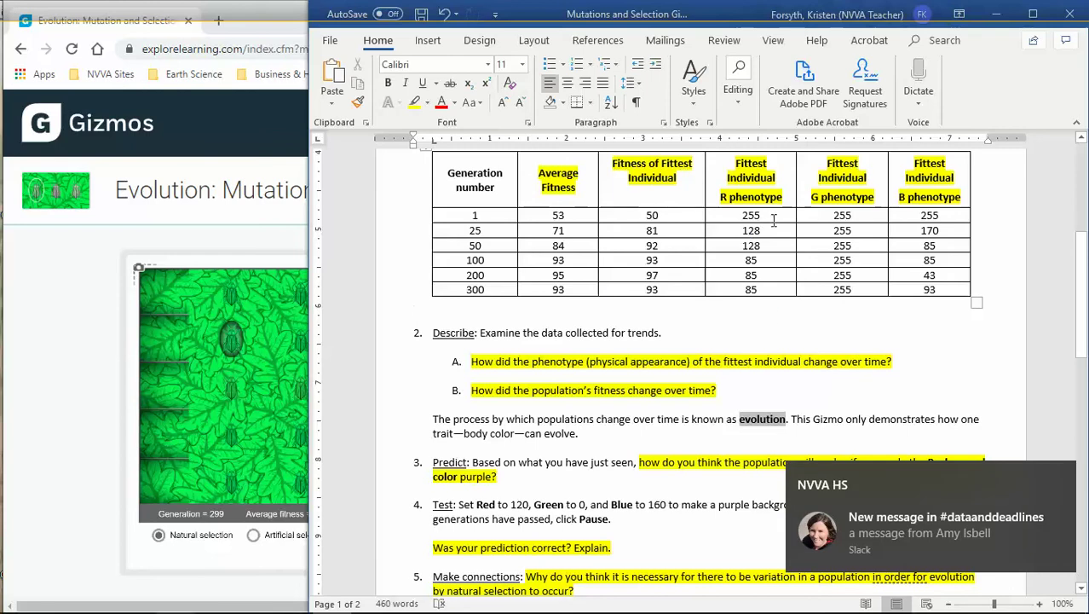
left_click(767, 216)
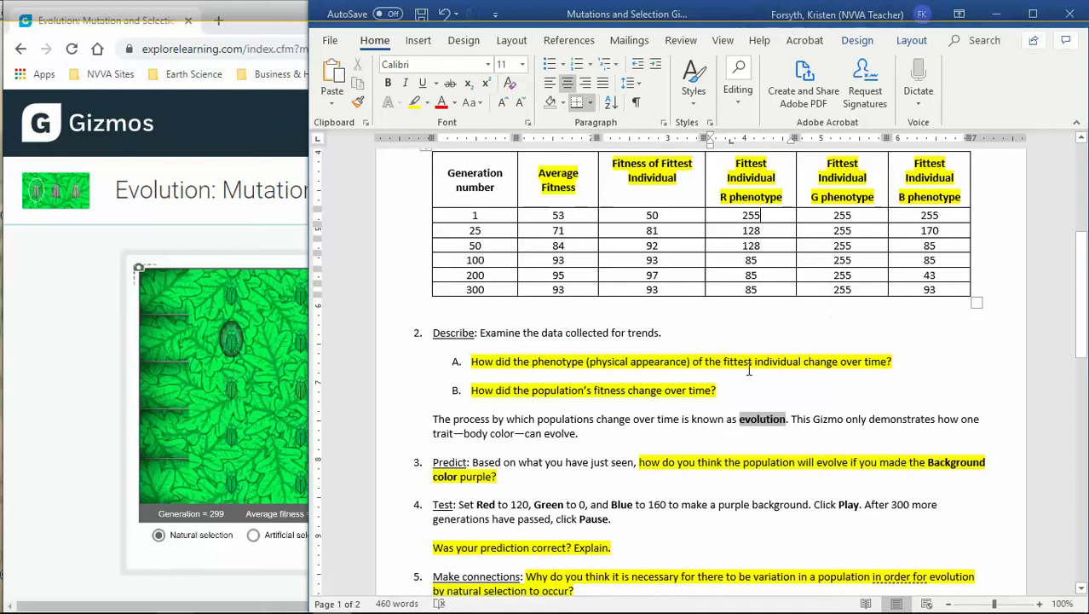
left_click(863, 217)
left_click_drag(861, 219, 873, 298)
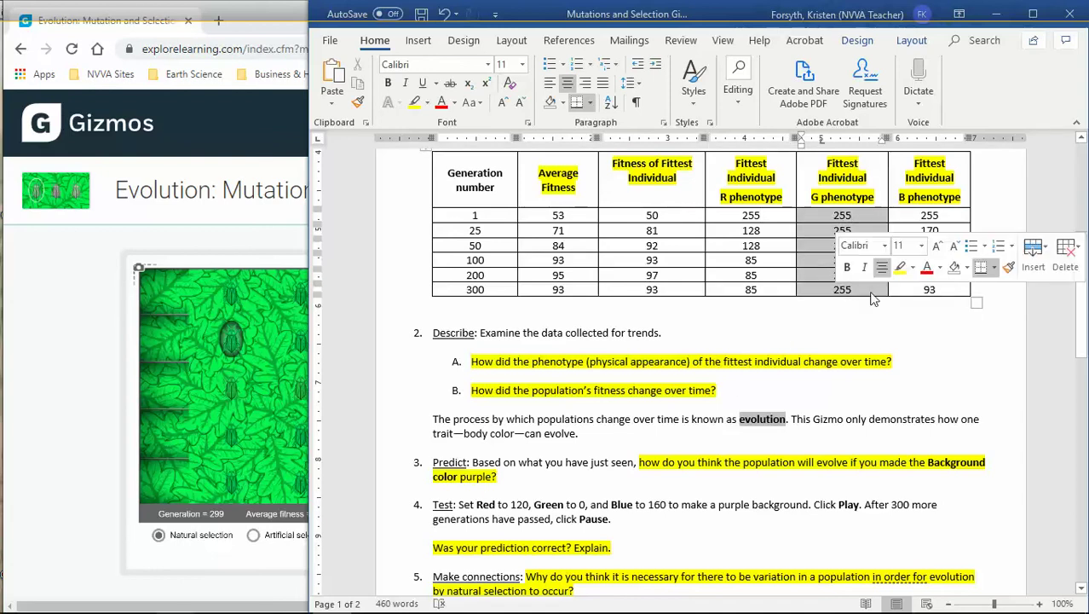
left_click(862, 217)
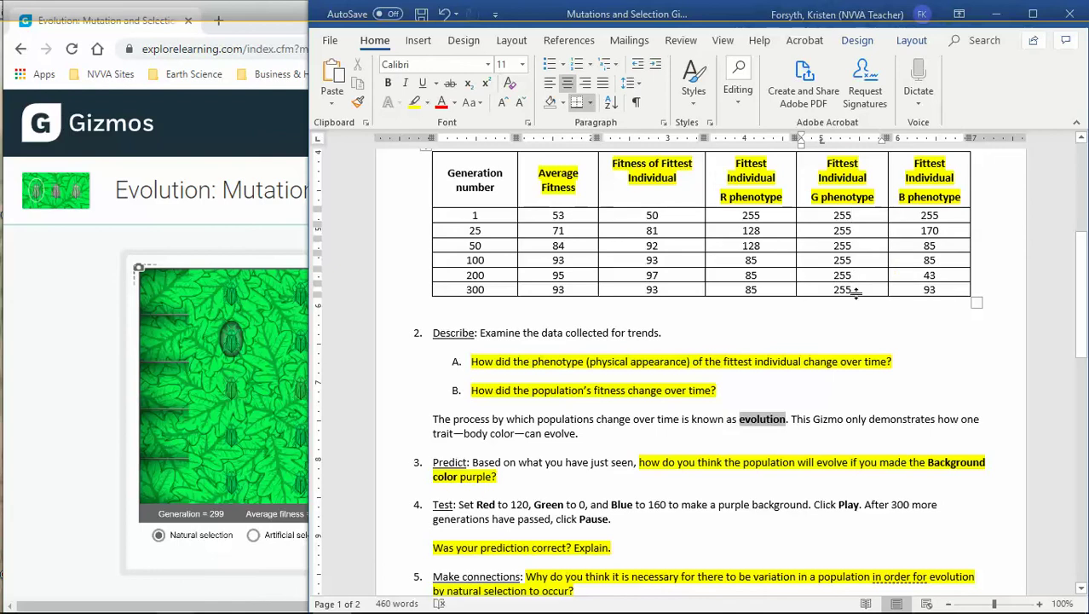
left_click(943, 168)
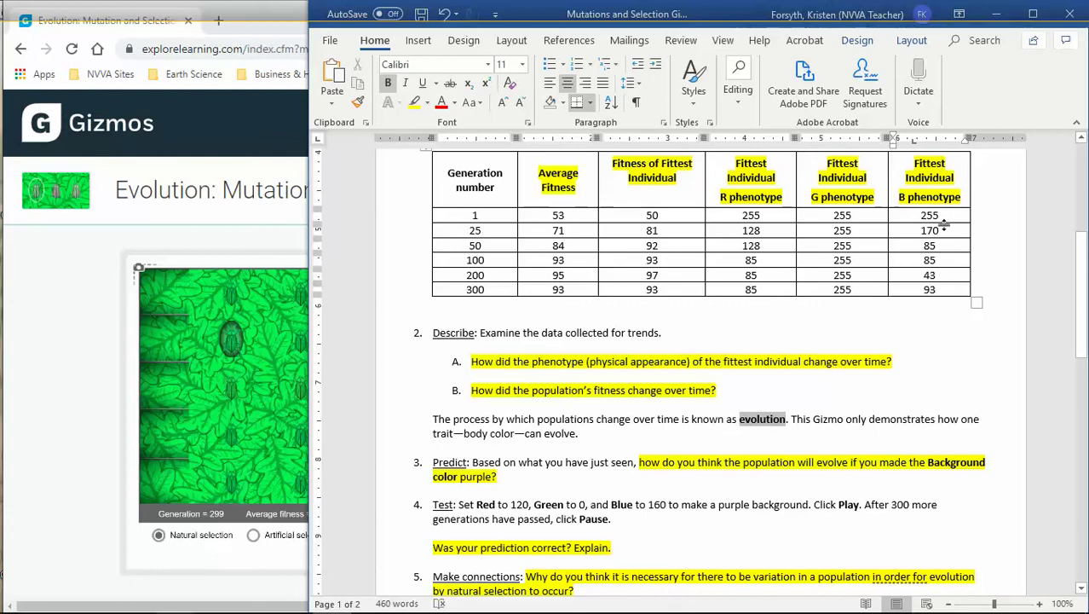
left_click(942, 274)
double_click(931, 290)
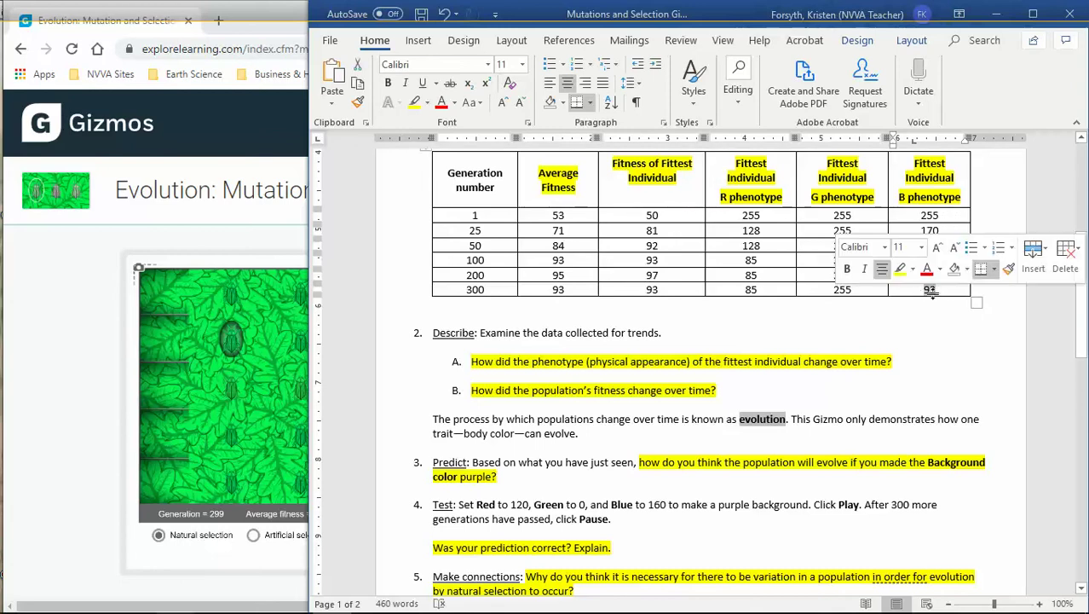
left_click(945, 300)
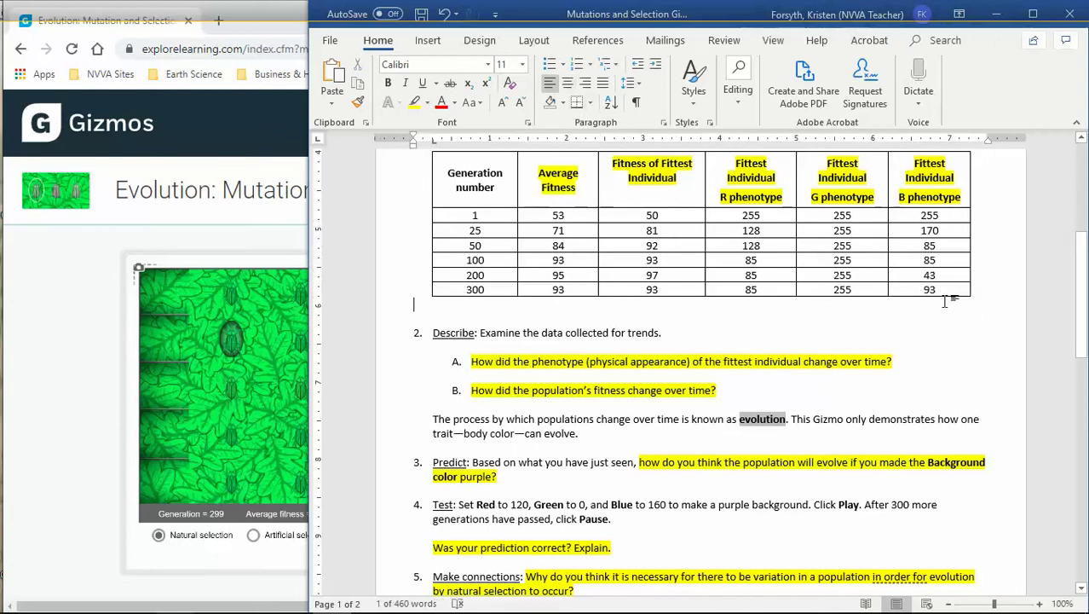
Inspect three insects' genotype and phenotype values in the Gizmo
left_click(255, 400)
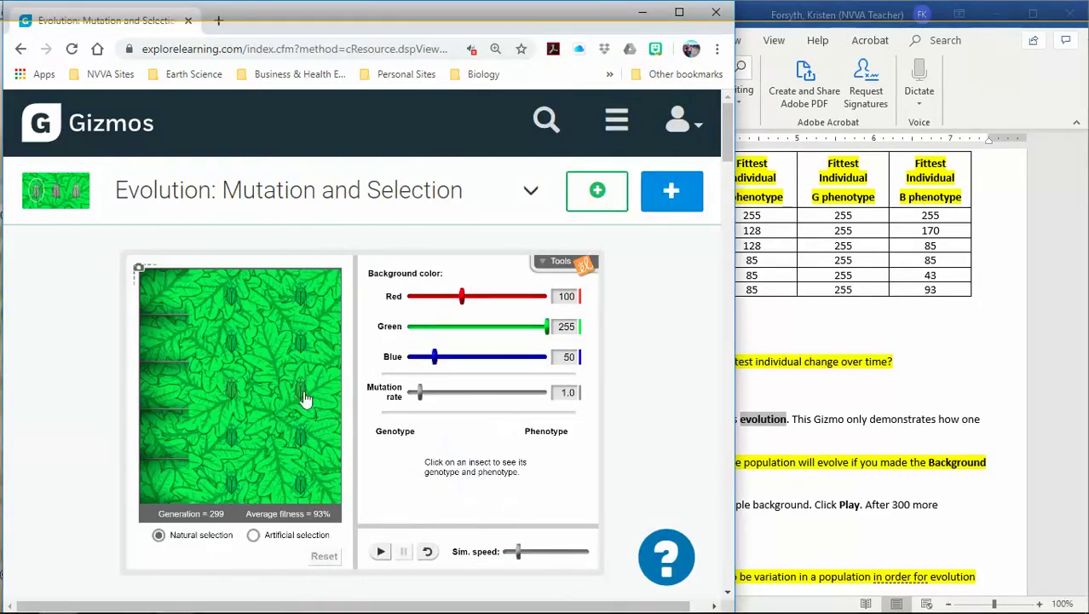
left_click(302, 392)
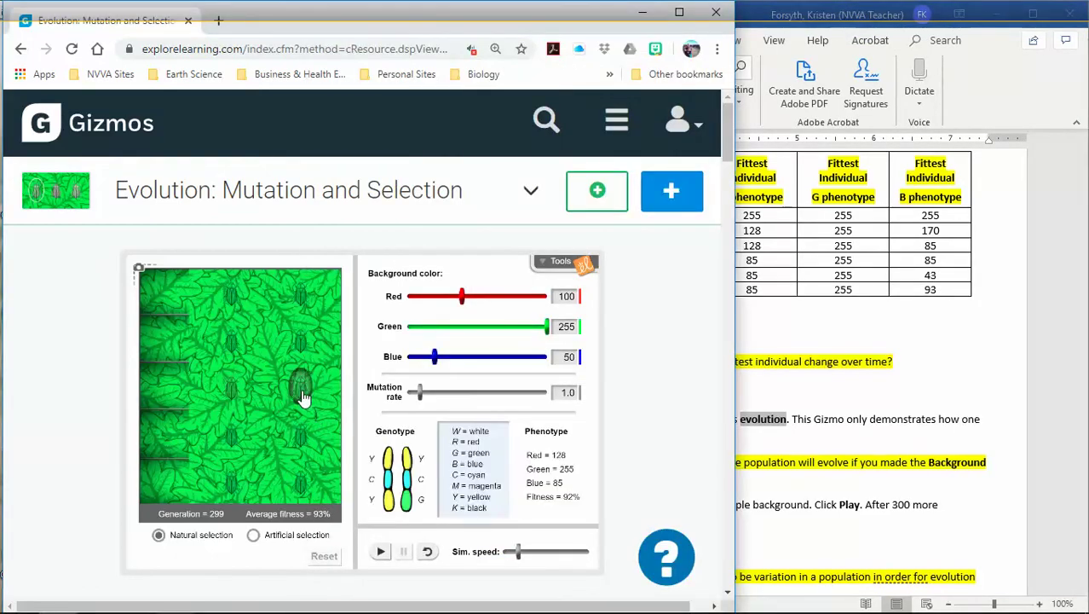
left_click(300, 447)
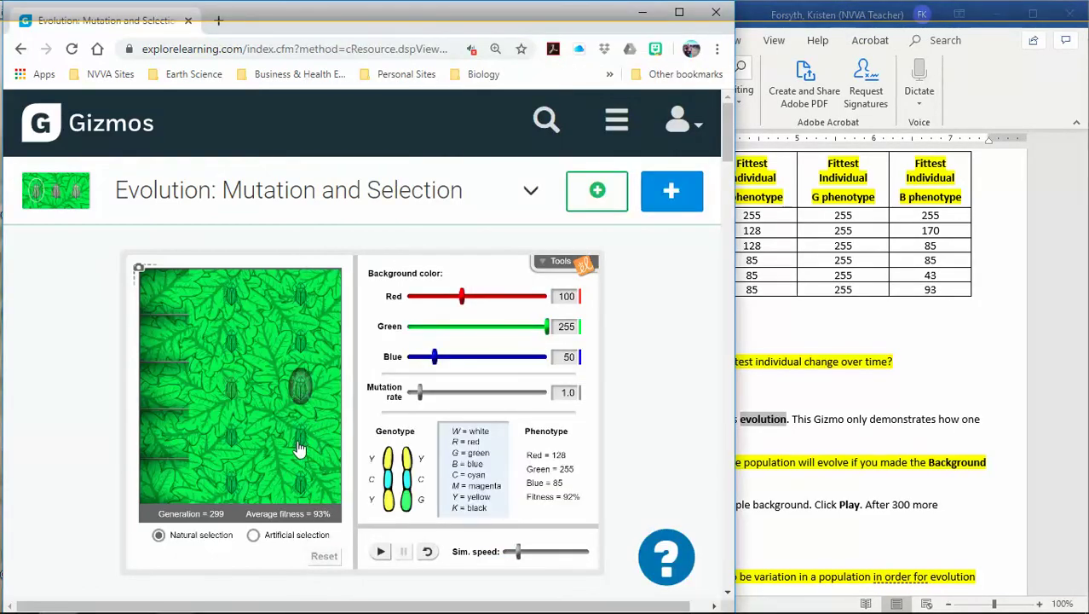
left_click(230, 342)
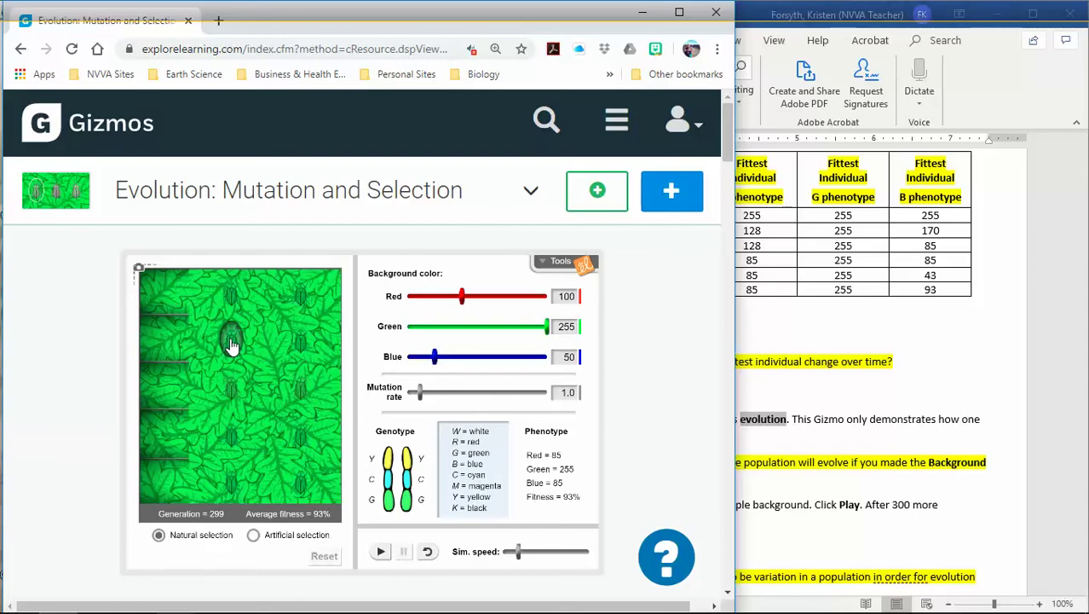
Replace the 93 in generation 300's B phenotype cell with 85
left_click(945, 291)
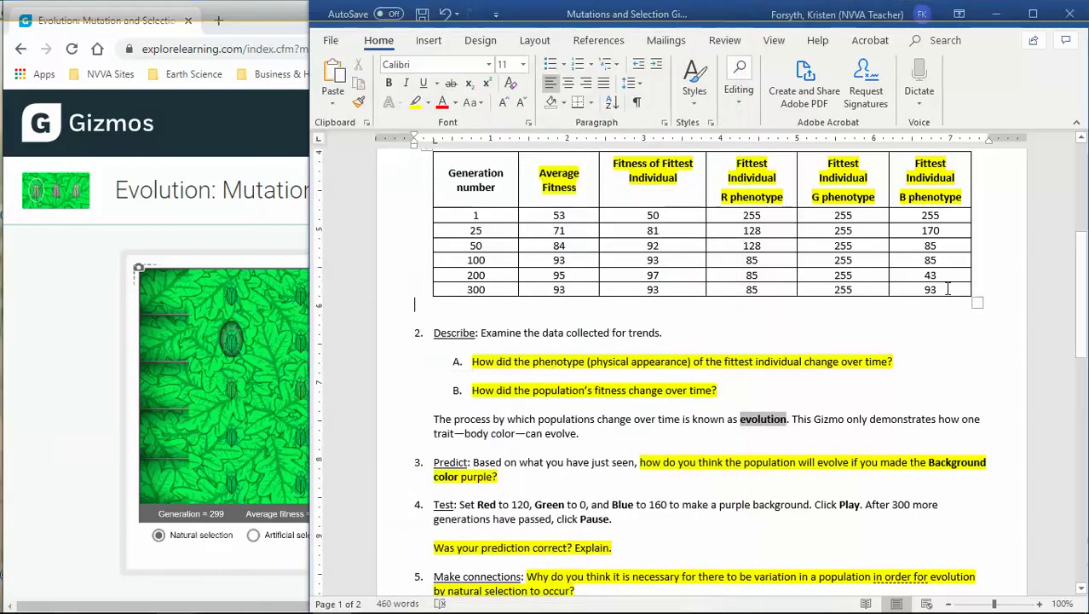
triple_click(945, 292)
key("BackSpace")
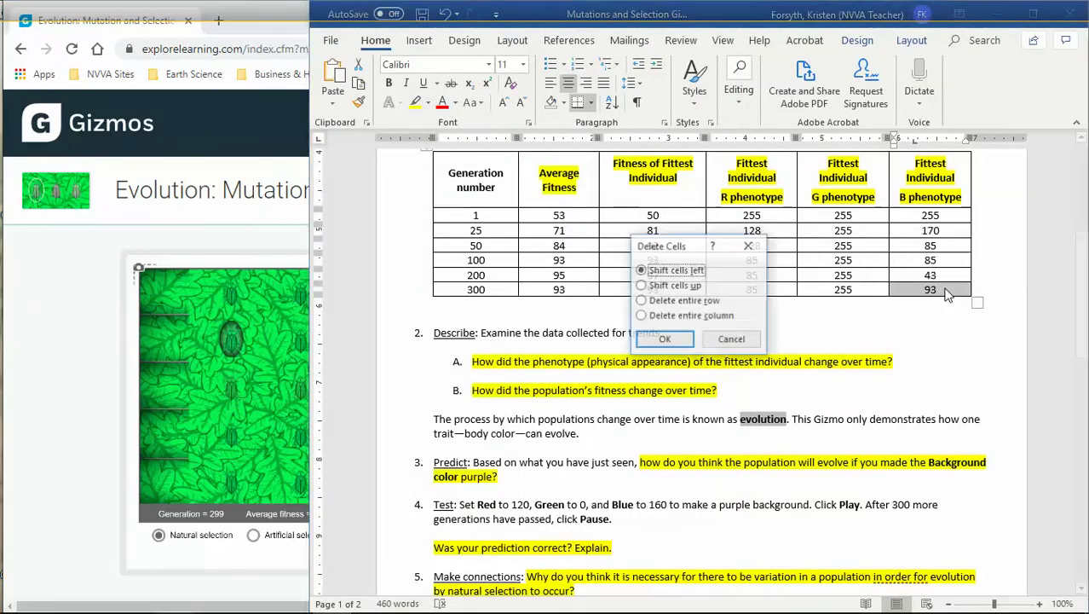
key("Escape")
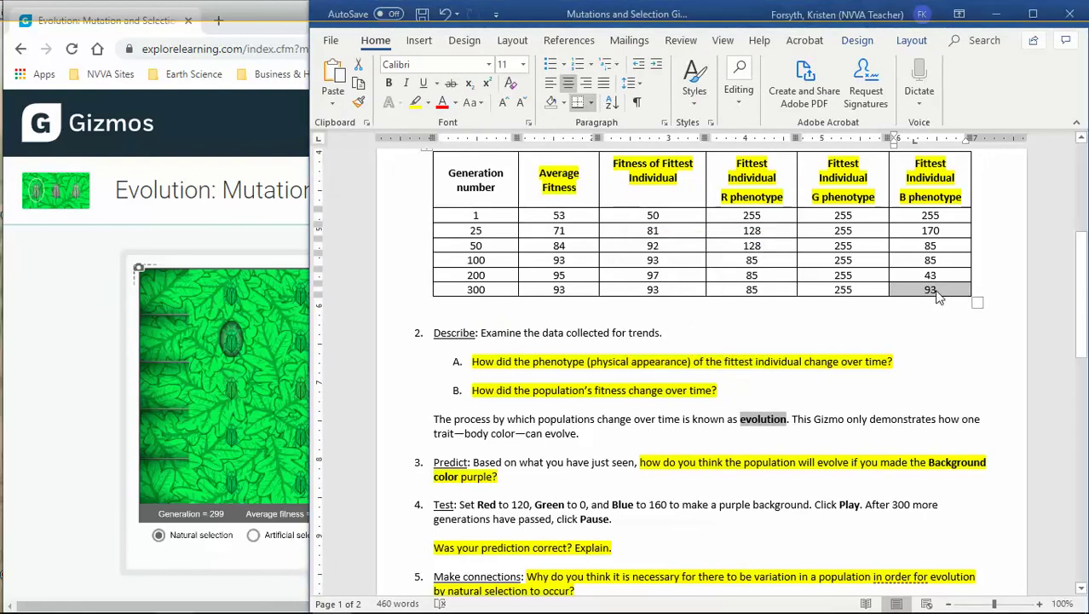
left_click(948, 288)
key("BackSpace")
key("BackSpace")
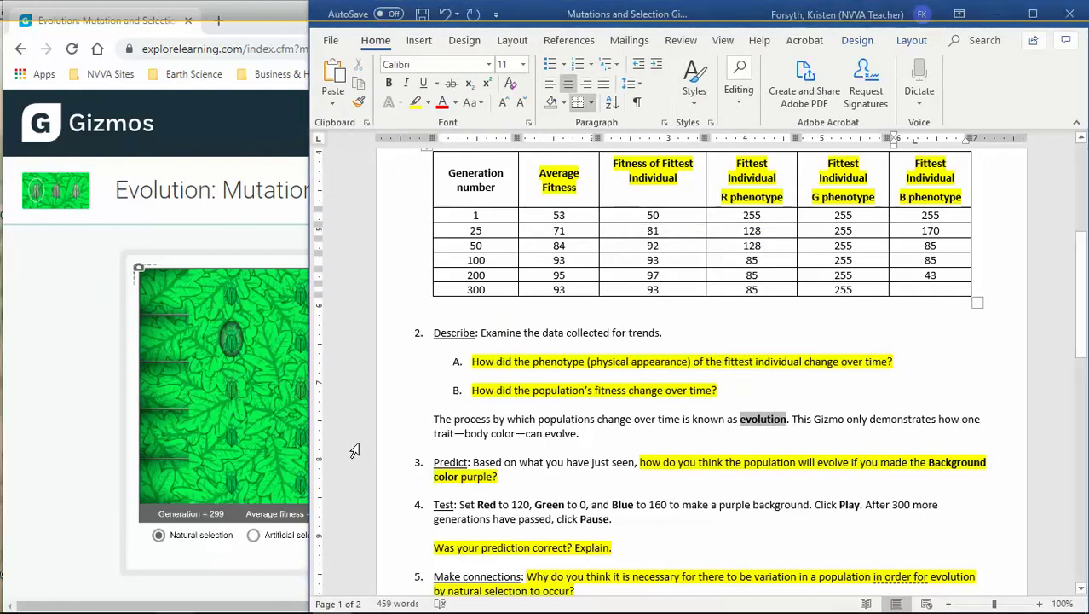
left_click(300, 436)
mouse_move(235, 308)
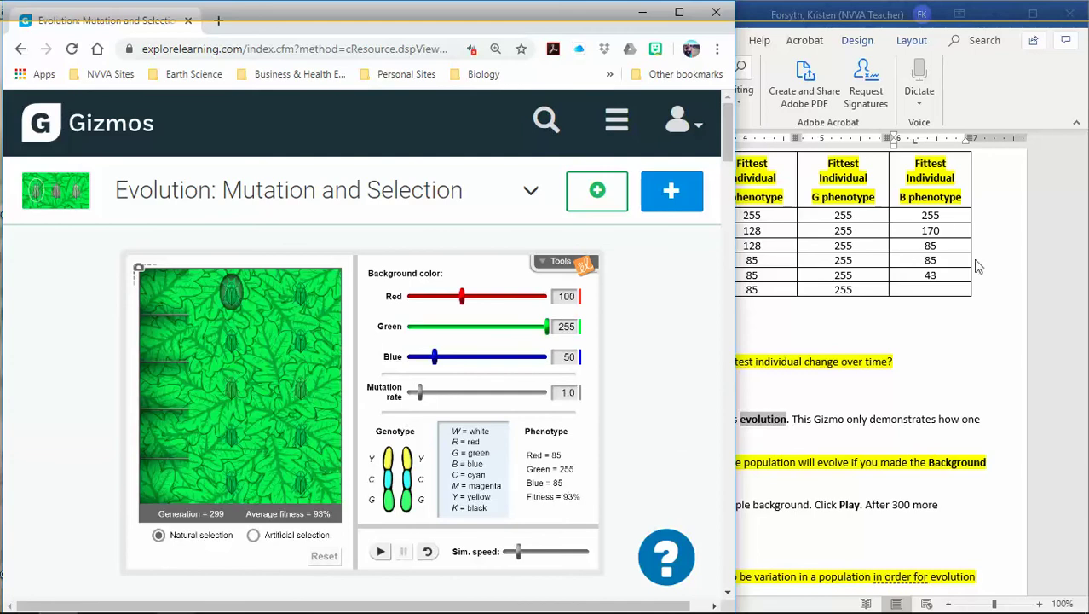
left_click(931, 290)
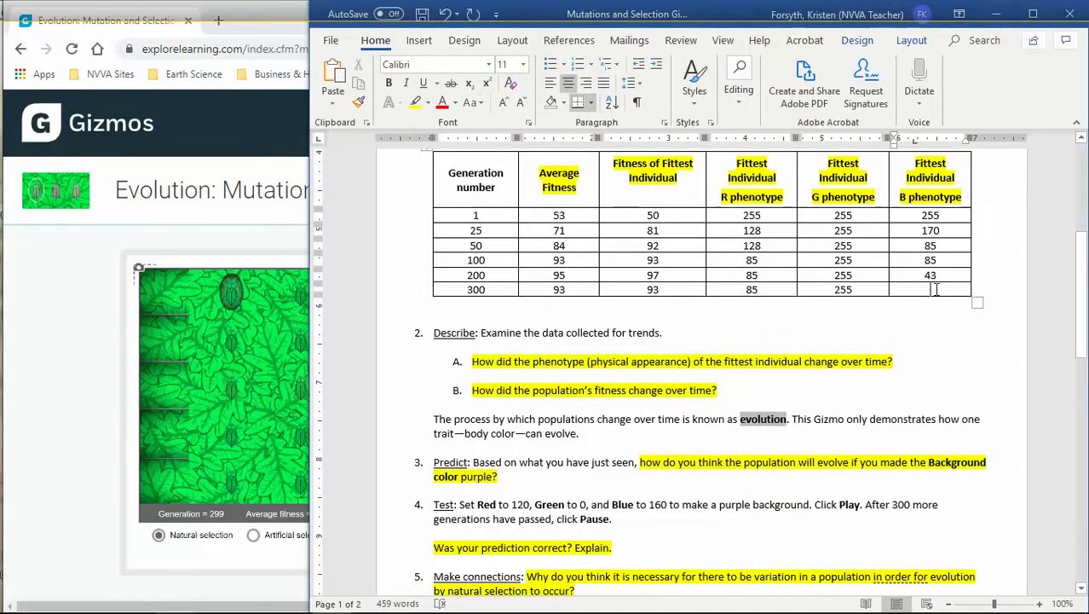
type("85")
left_click(943, 327)
left_click(948, 274)
left_click(919, 352)
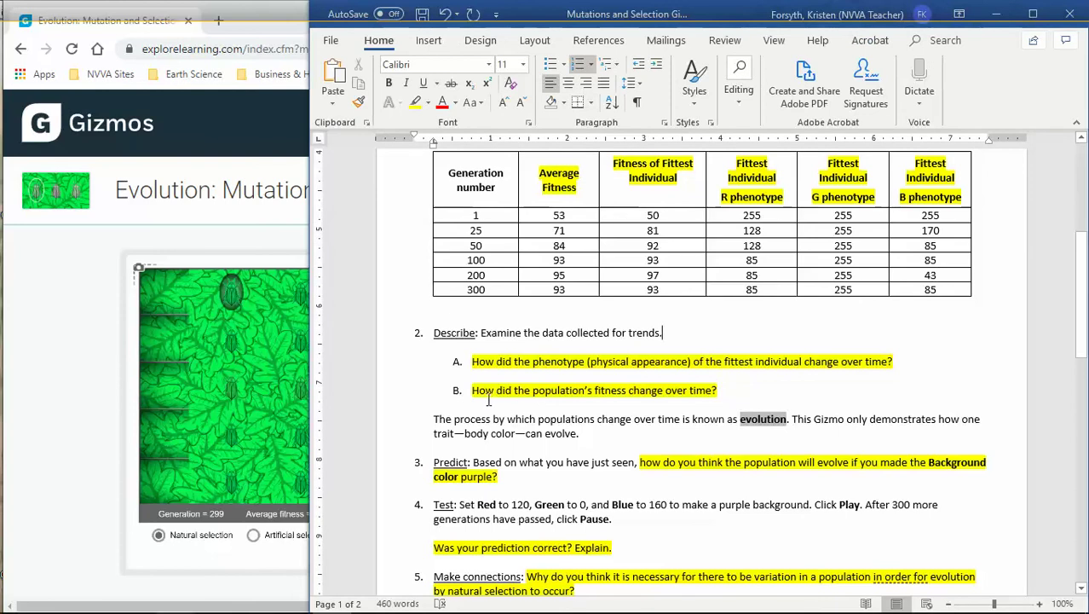
left_click_drag(471, 390, 721, 393)
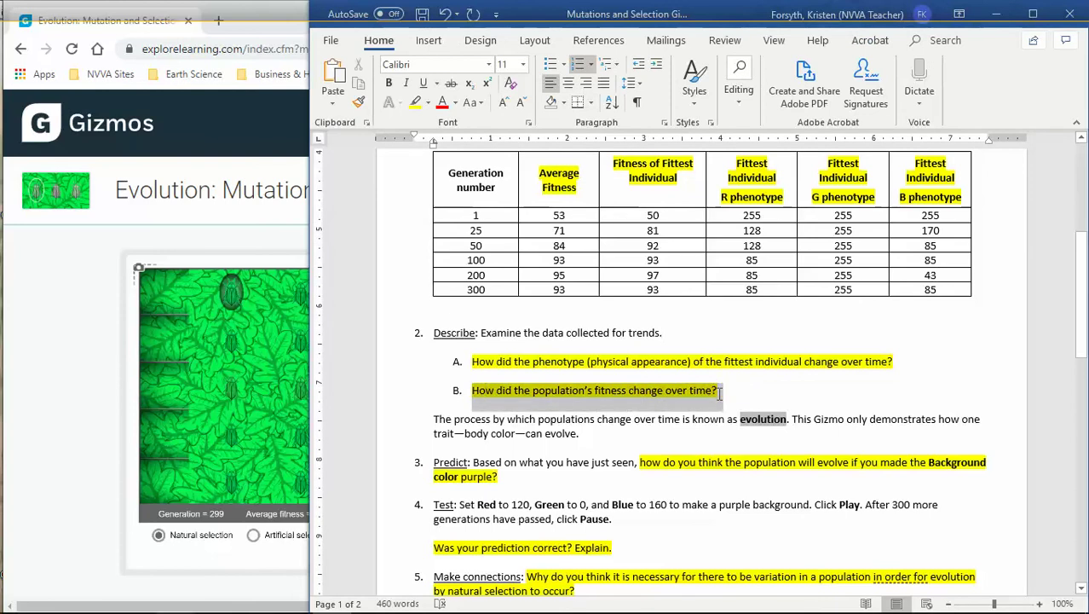
left_click(580, 216)
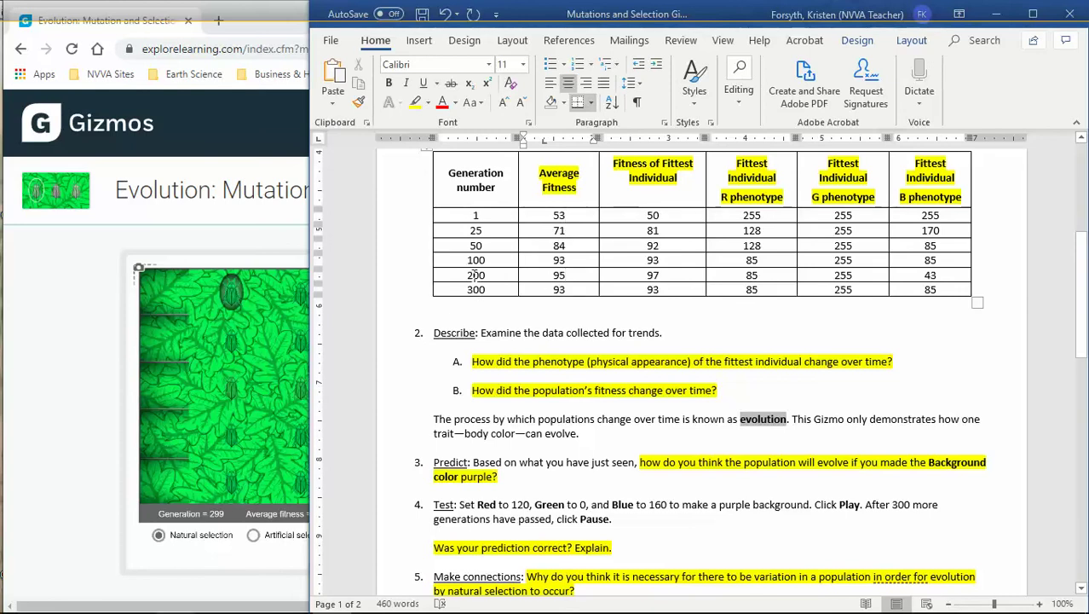
left_click_drag(465, 275, 500, 274)
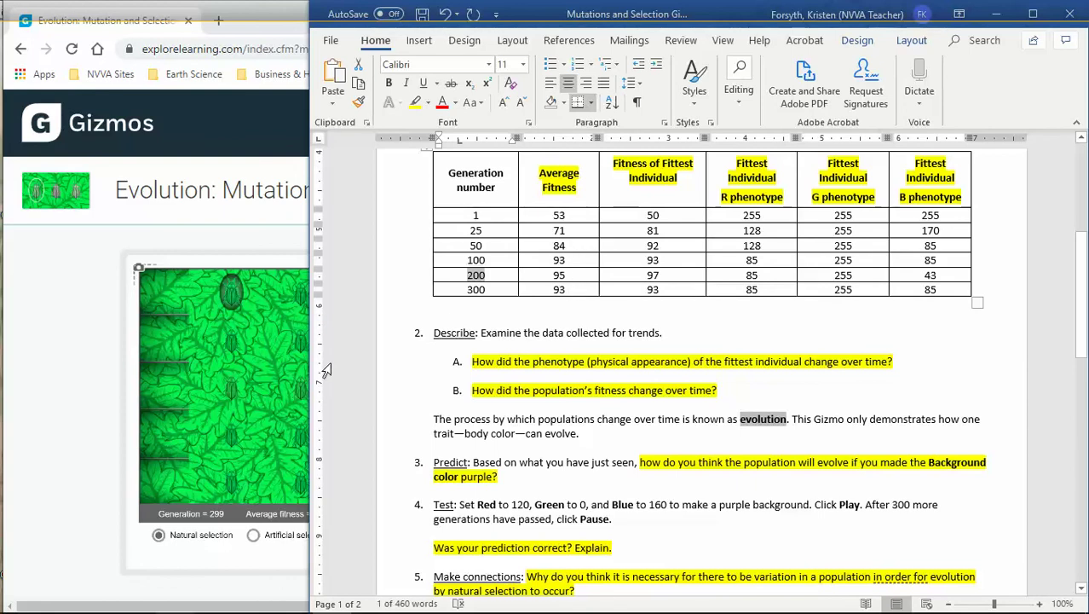
left_click(730, 393)
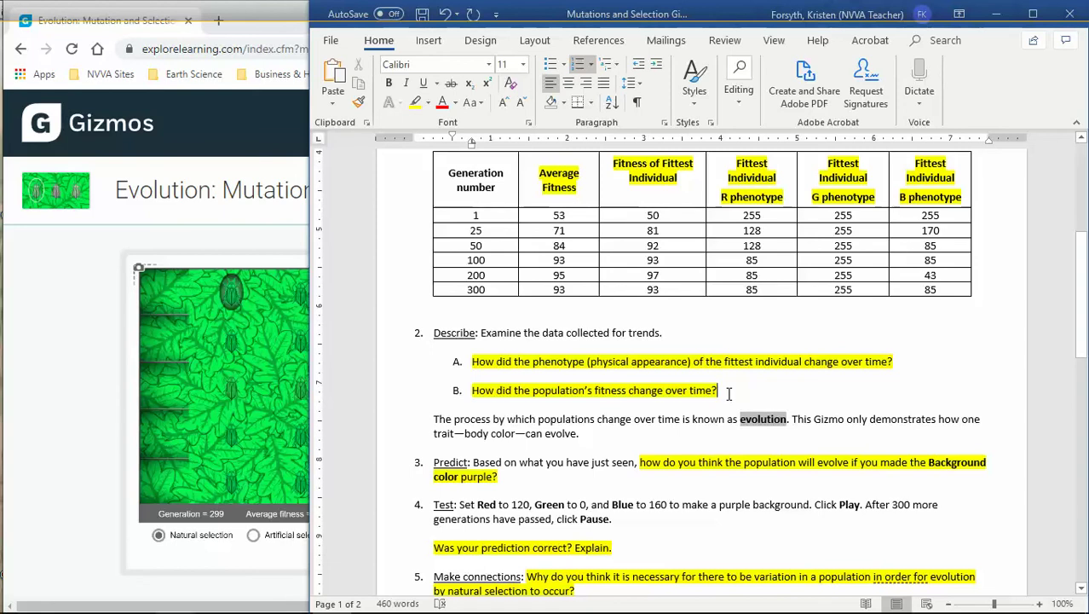
scroll(730, 393, "down", 2)
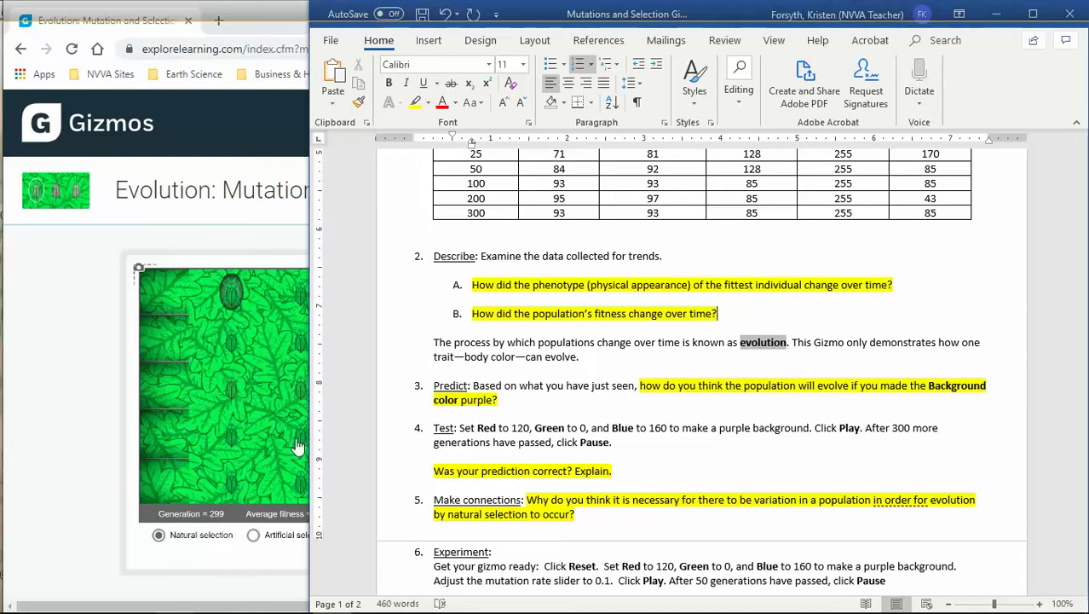
left_click(252, 389)
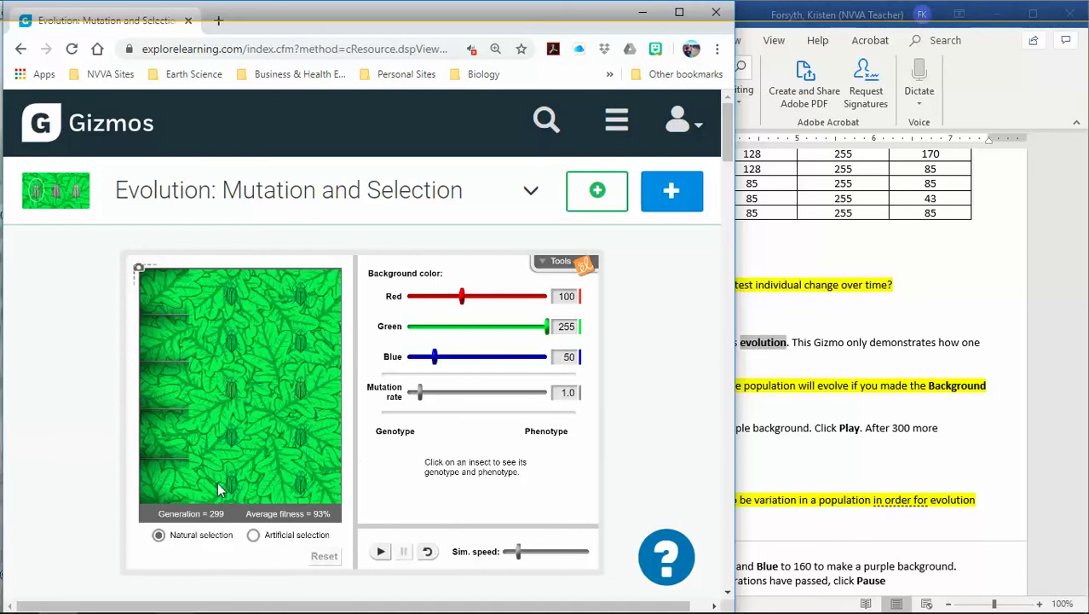
left_click(932, 298)
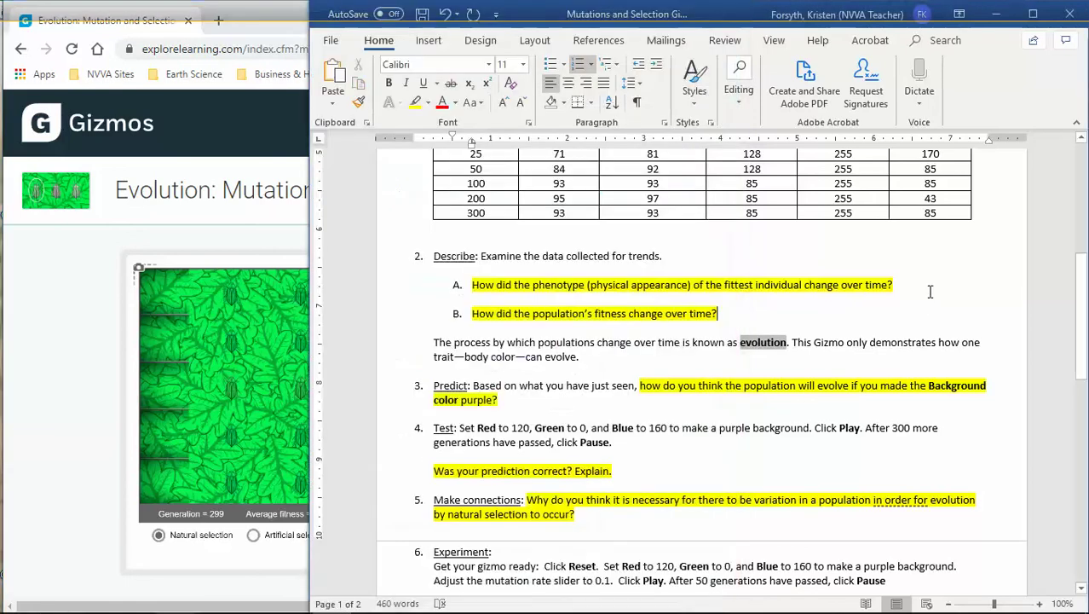
scroll(695, 253, "up", 2)
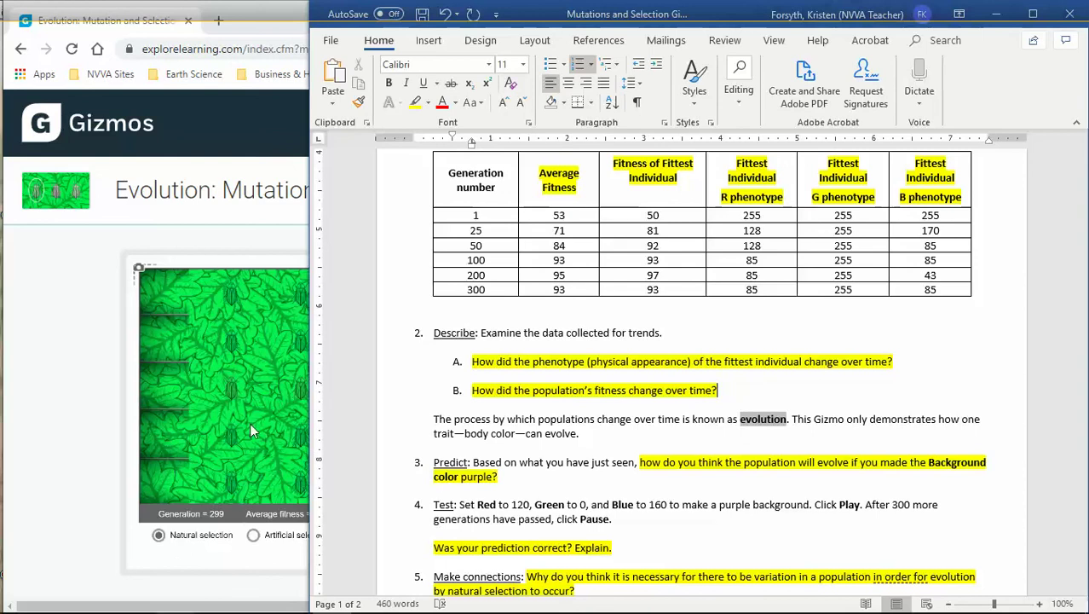
Scroll the worksheet through the Predict question and place the caret in the Test step's instructions
left_click(676, 480)
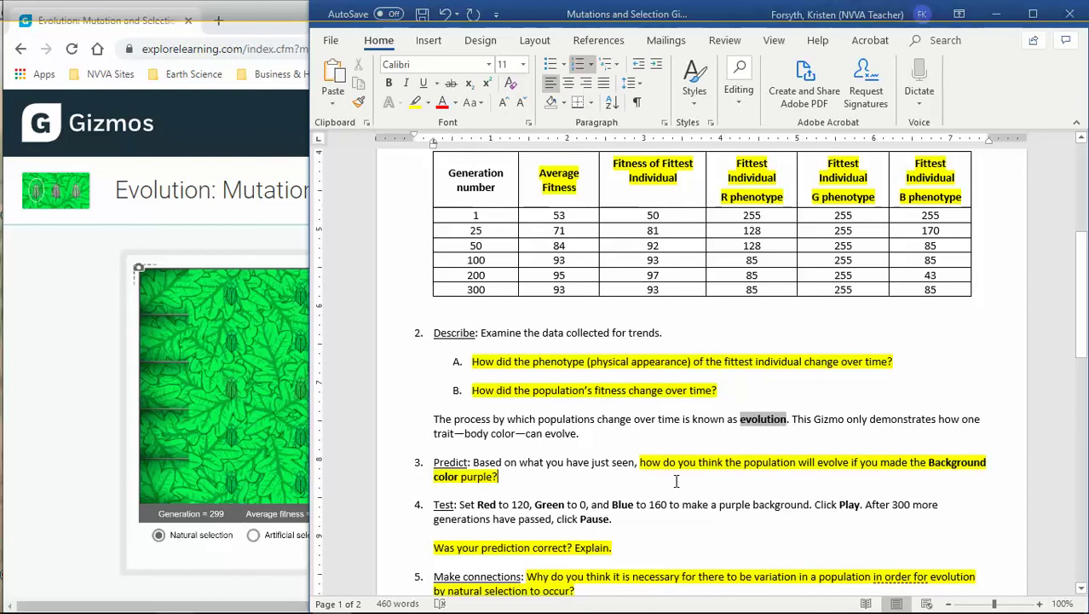
scroll(676, 482, "down", 2)
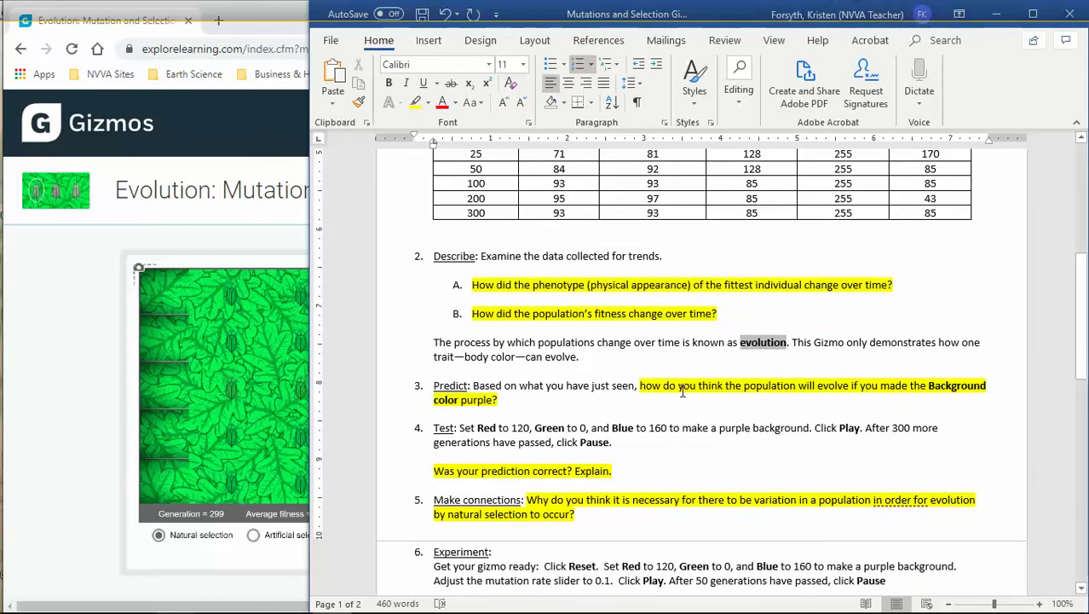
left_click(682, 390)
left_click(547, 414)
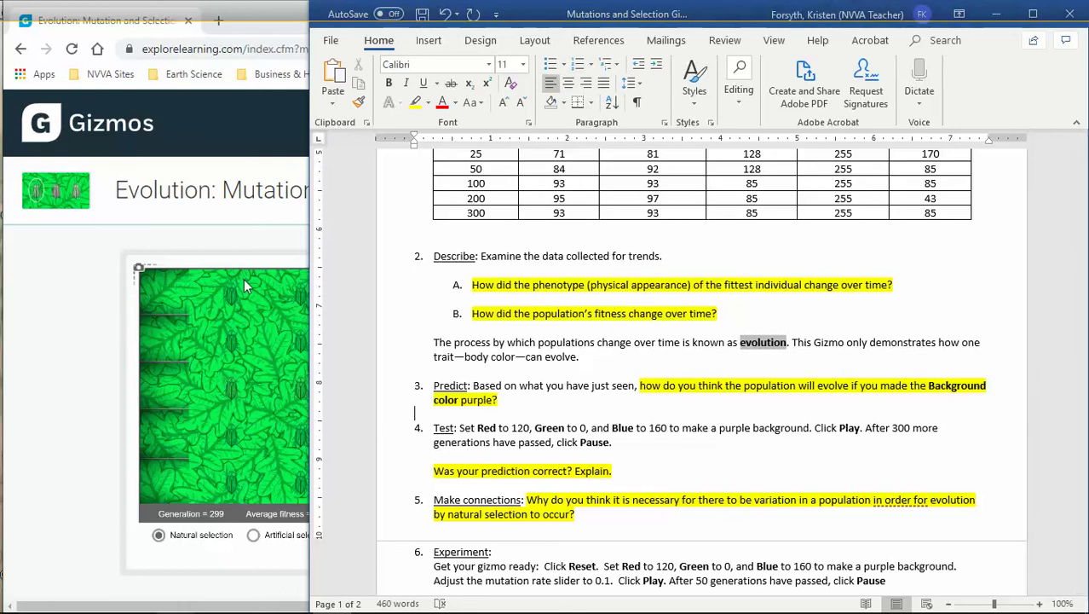
scroll(499, 231, "up", 2)
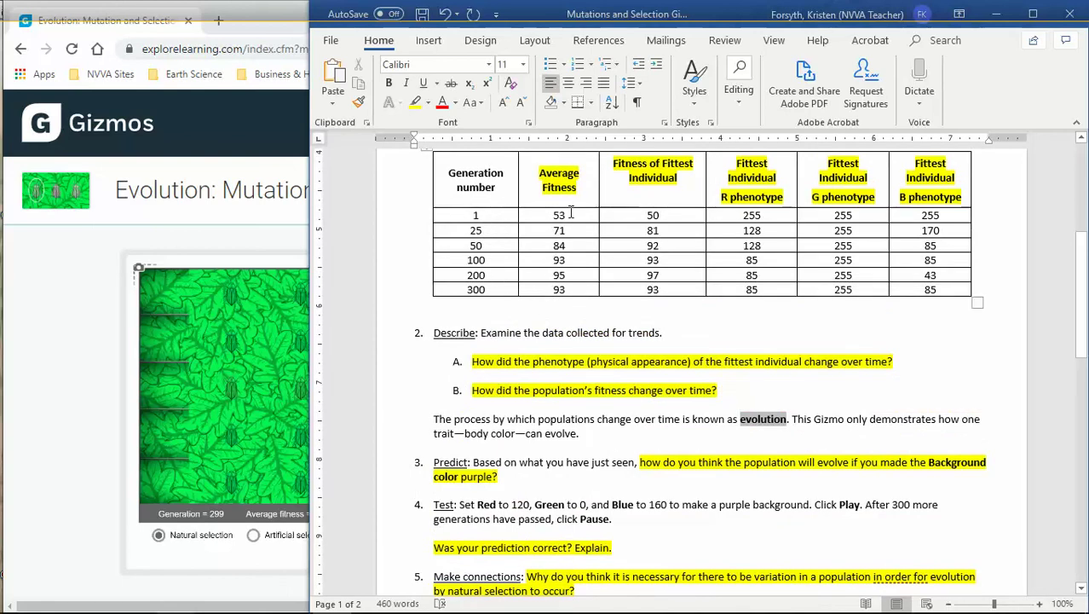
left_click(558, 481)
scroll(558, 483, "down", 3)
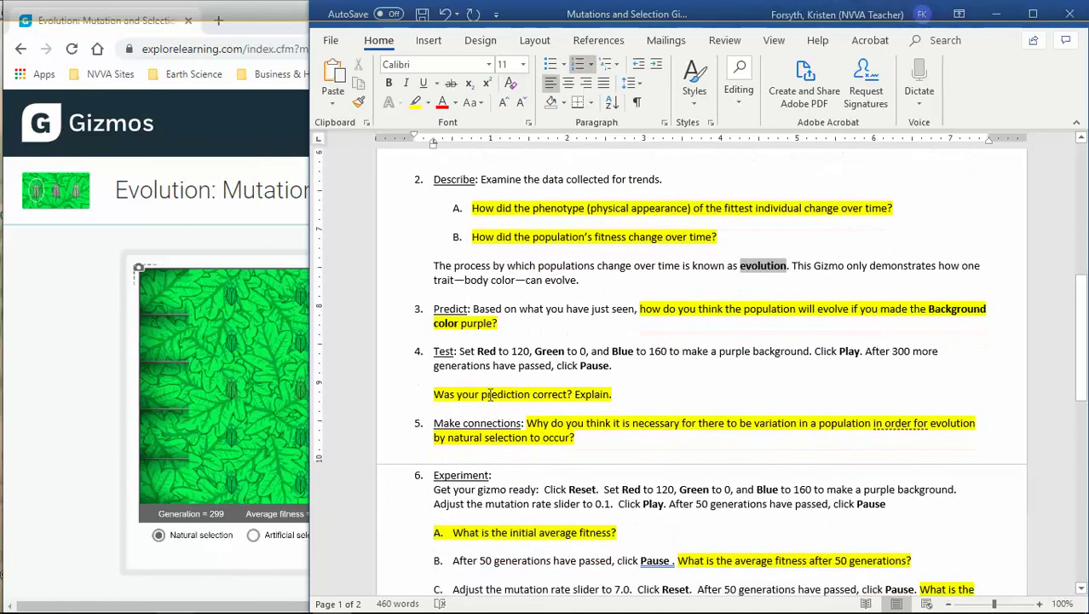
left_click(470, 354)
left_click(259, 401)
Change the Gizmo's background colour boxes from Red 100, Blue 50 to Red 120, Green 0, Blue 160
left_click_drag(575, 298, 563, 298)
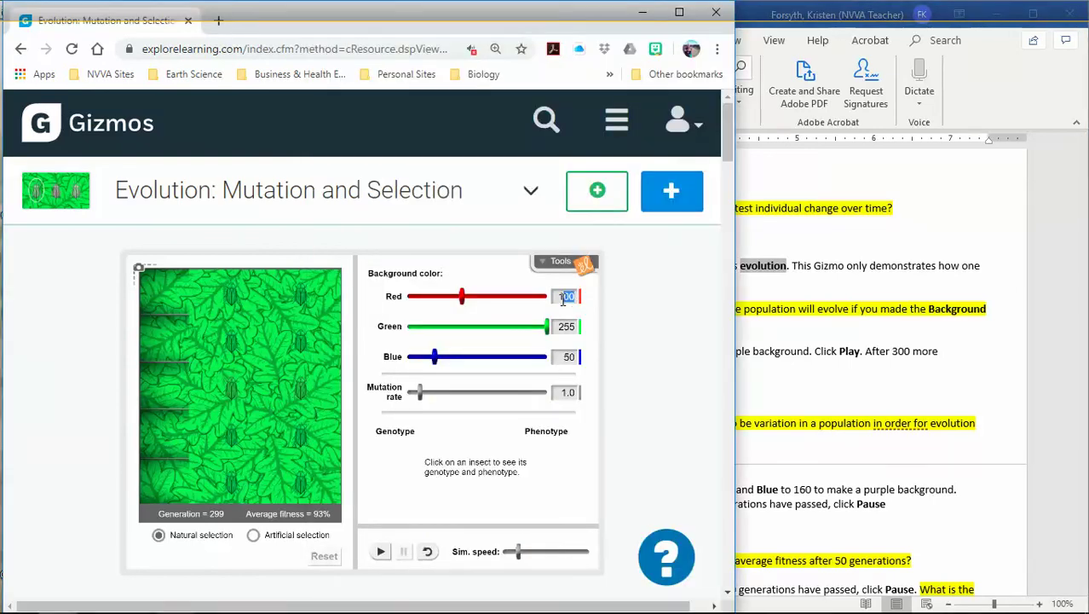
type("120")
left_click(569, 327)
type("0")
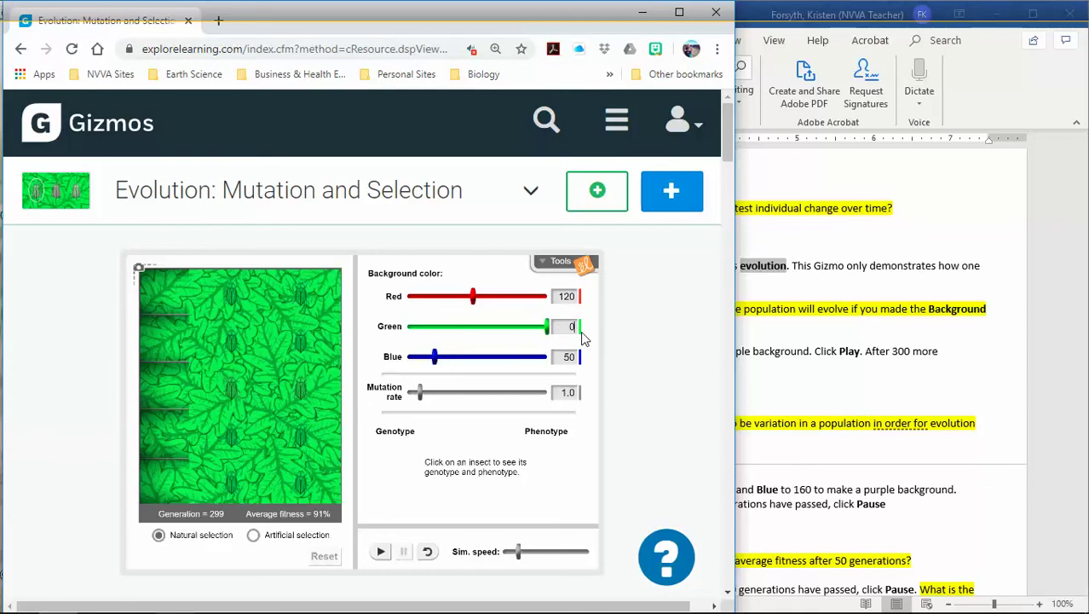
key("Return")
left_click(808, 368)
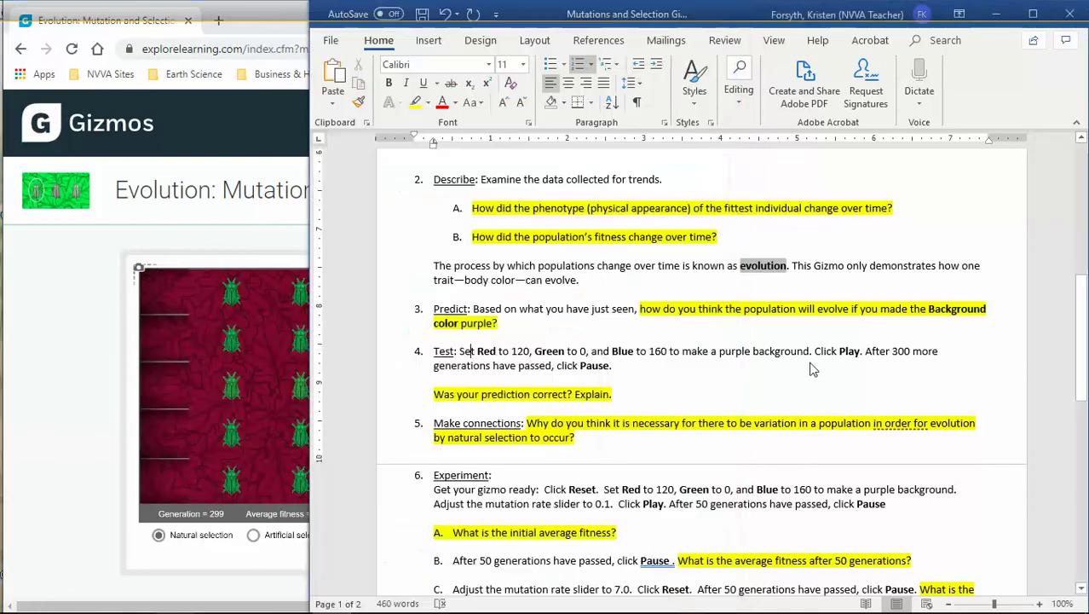
left_click(278, 363)
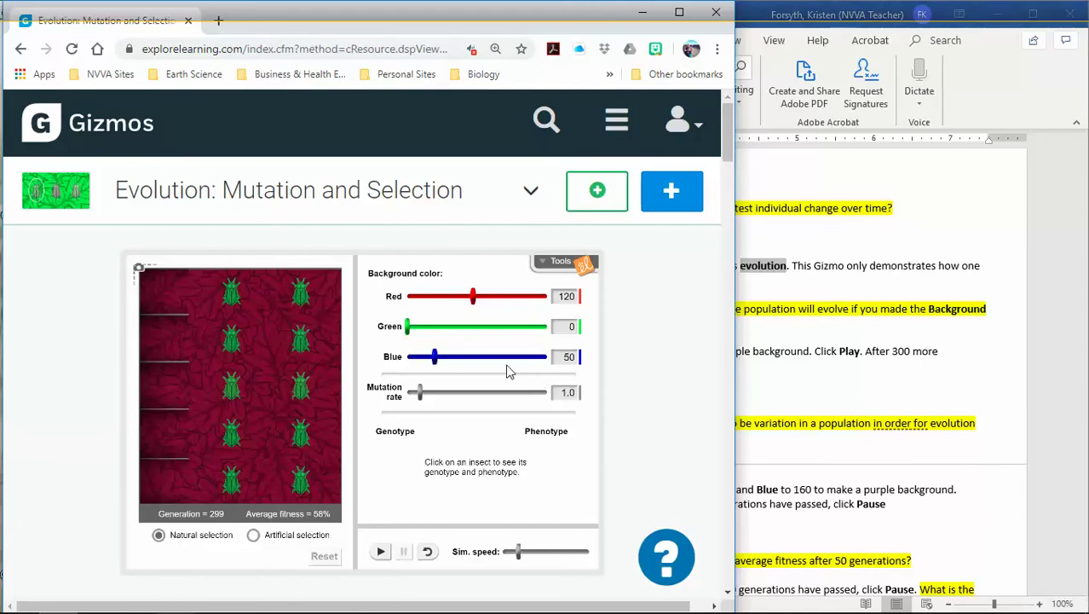
double_click(577, 358)
type("160")
key("Return")
left_click(786, 306)
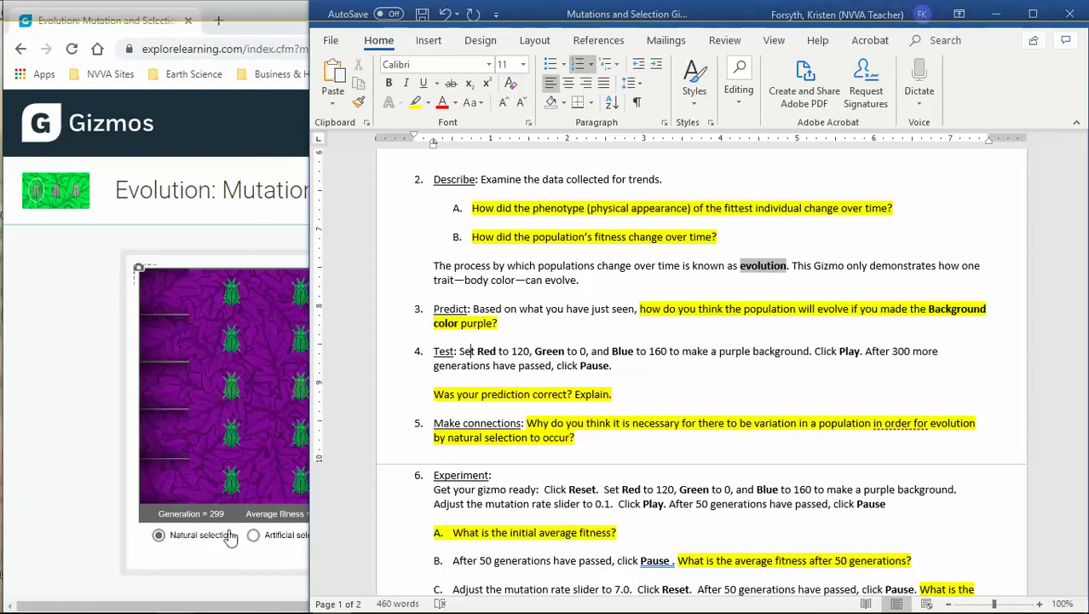
left_click(241, 232)
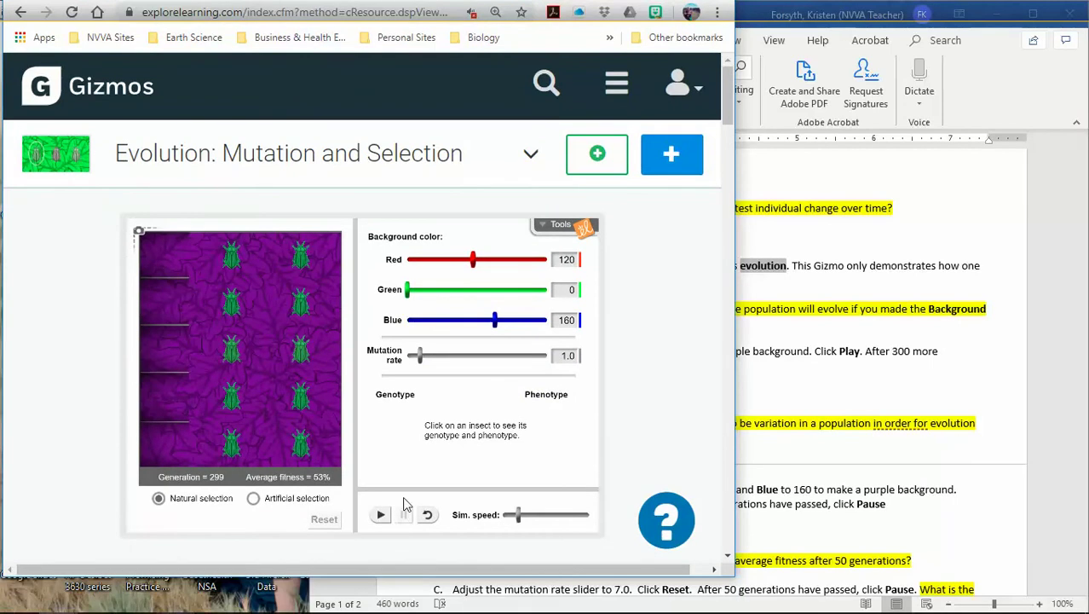
Speed up the simulation and run it to generation 623
left_click(543, 514)
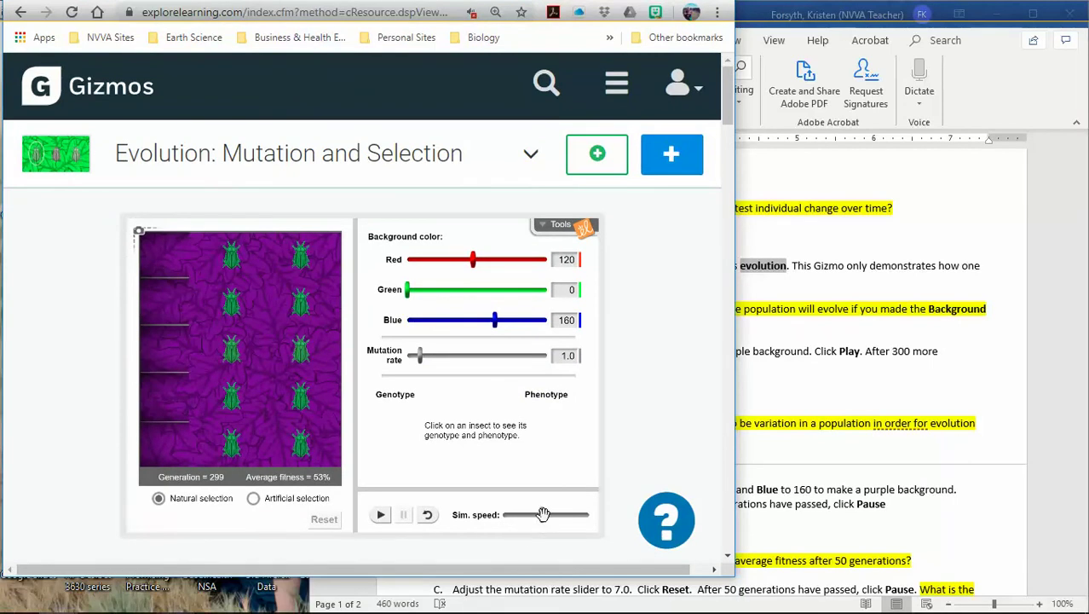
left_click(381, 516)
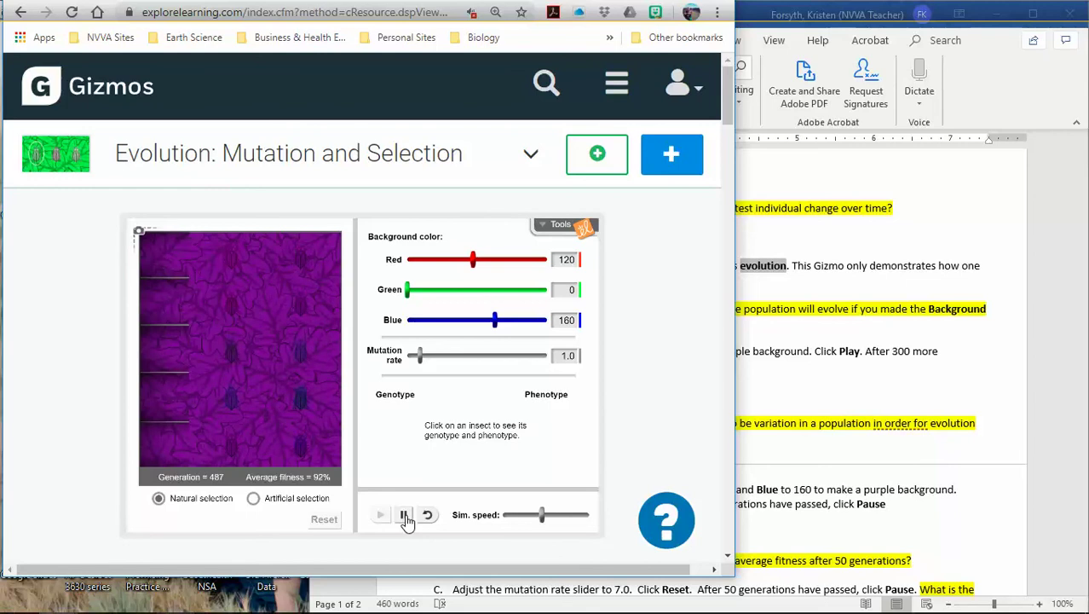
left_click(406, 516)
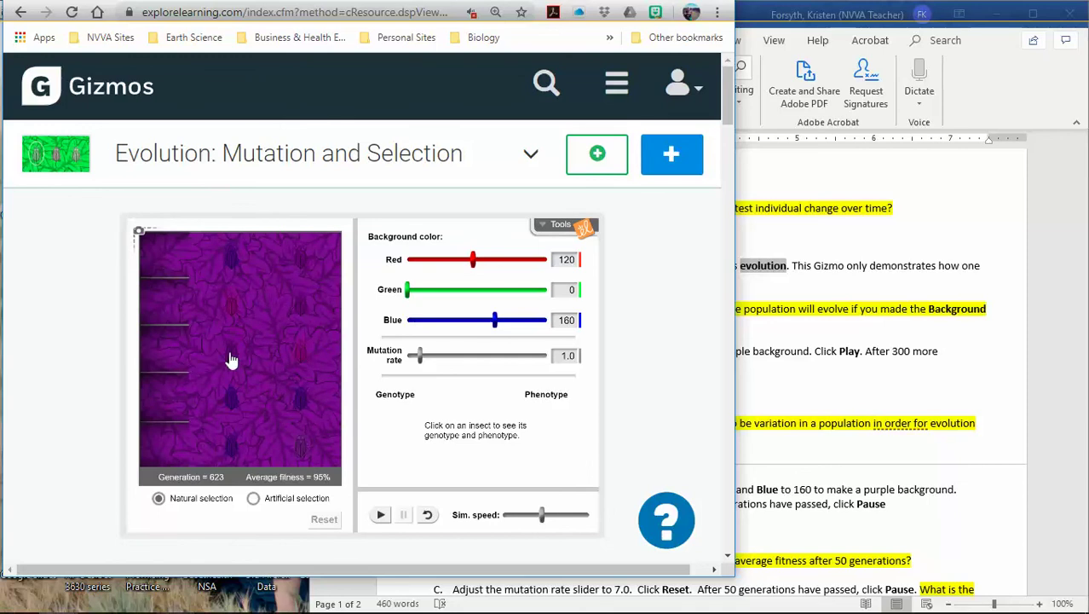
Inspect several insects' genotypes and phenotypes at generation 623
left_click(287, 322)
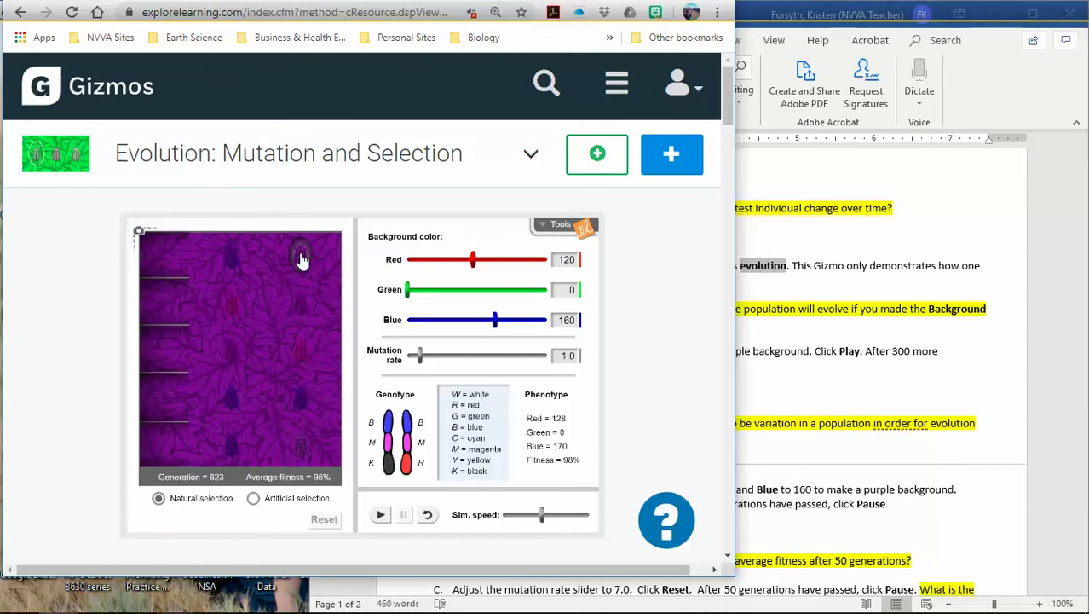
left_click(298, 403)
left_click(284, 397)
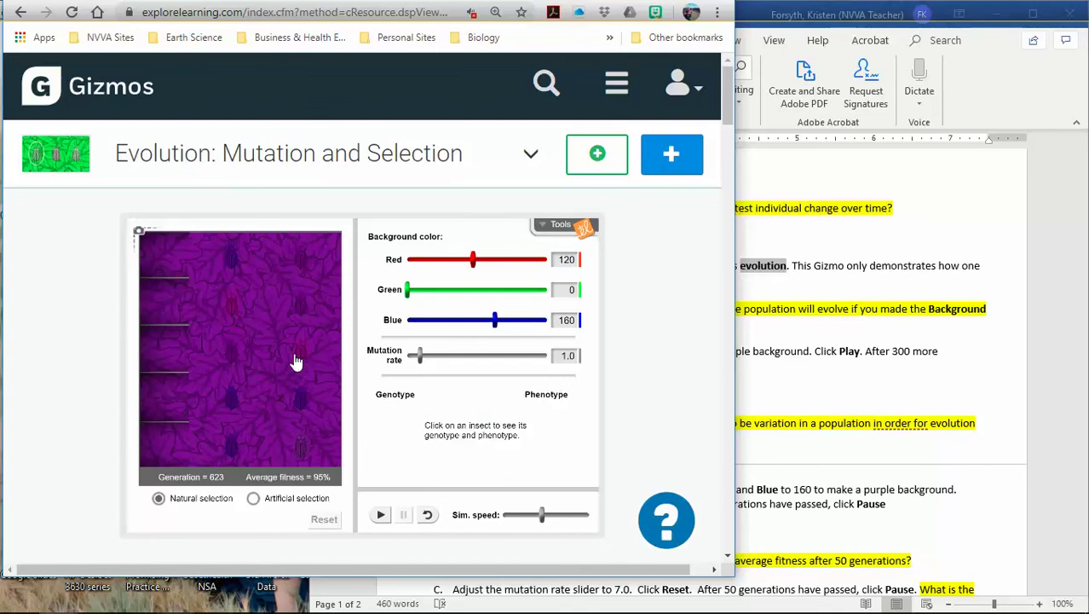
left_click(295, 362)
left_click(231, 298)
left_click(229, 399)
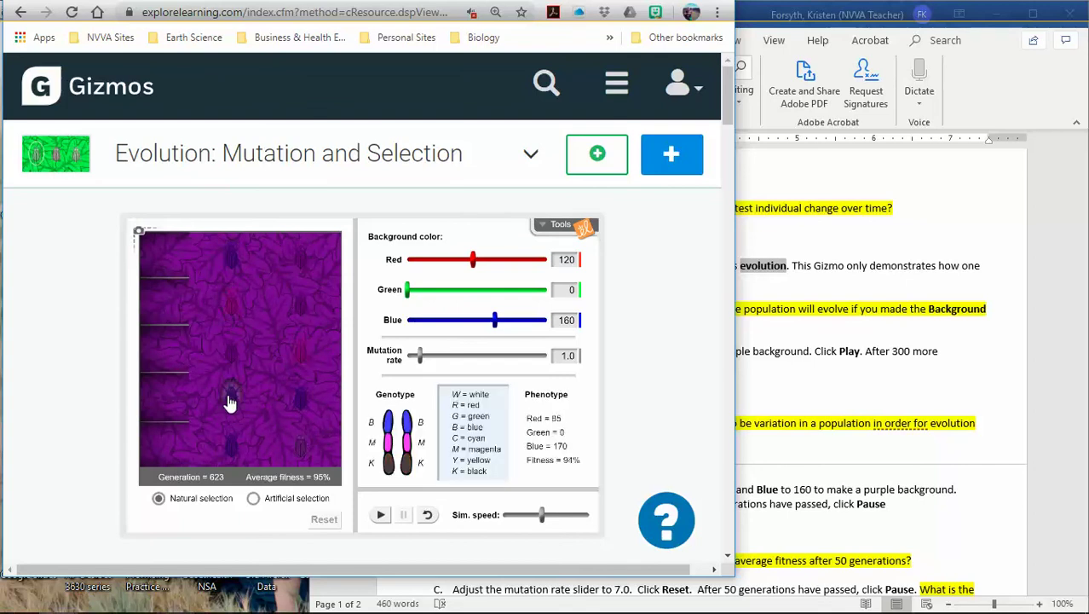
left_click(239, 451)
left_click(300, 398)
left_click(740, 450)
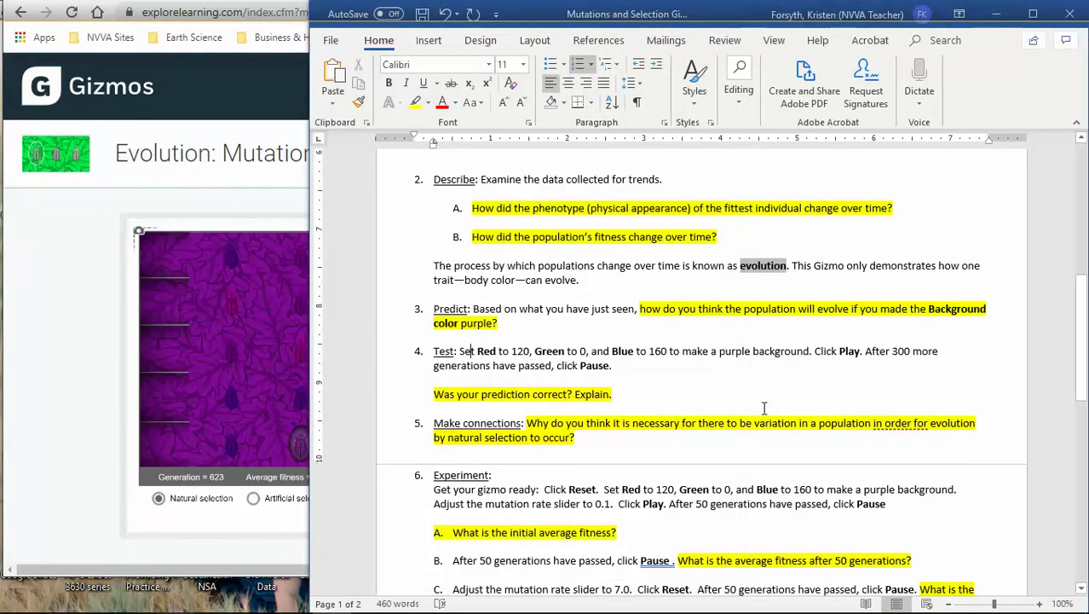
Scroll the worksheet down to the Experiment step's mutation-rate instructions and questions A–D
left_click(627, 397)
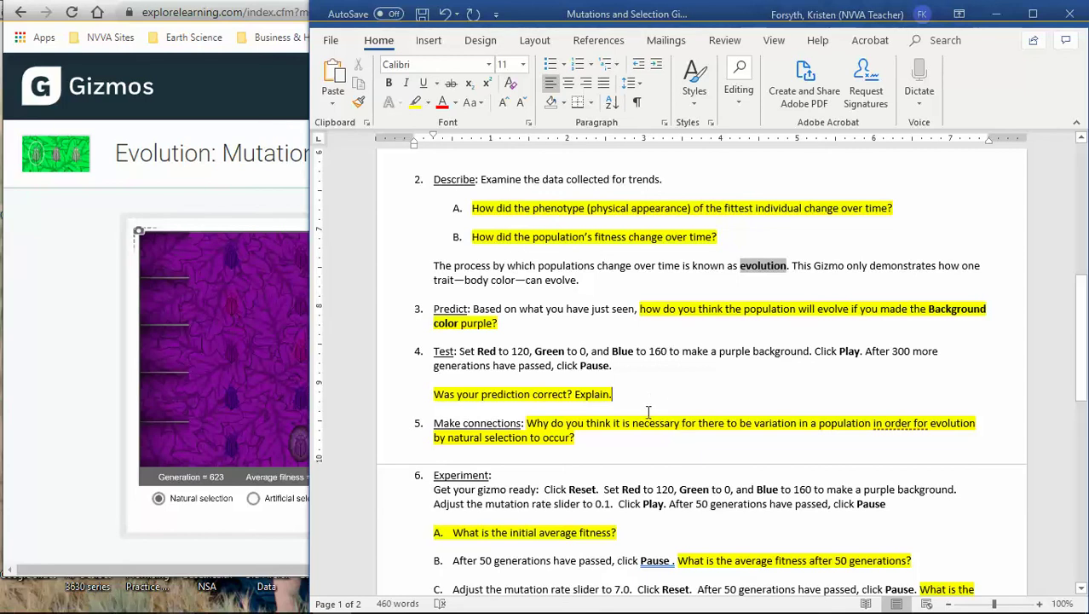
left_click(641, 448)
left_click(416, 420)
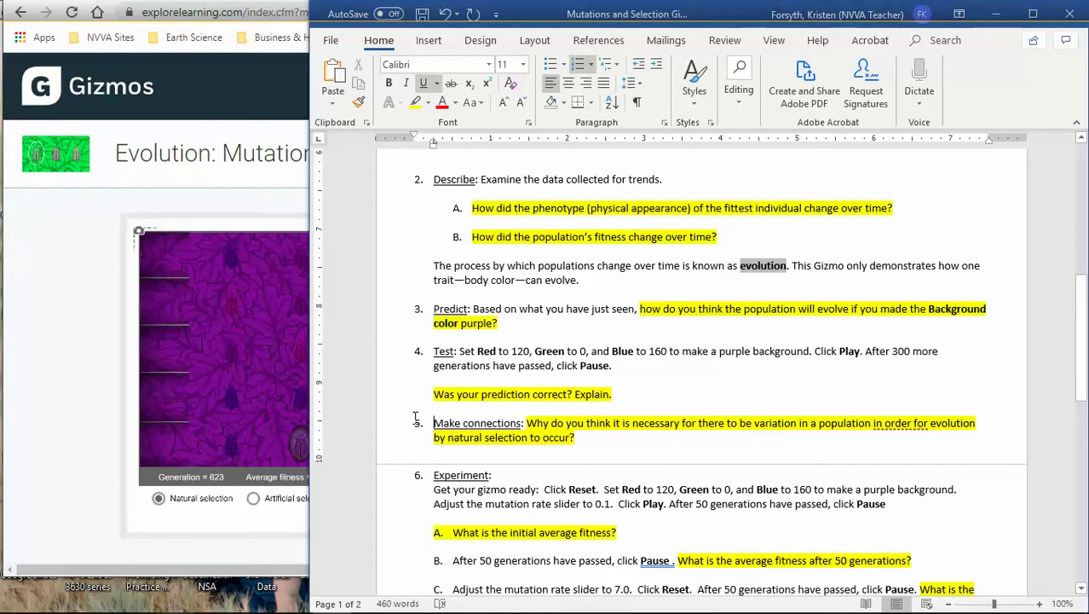
left_click(618, 489)
scroll(618, 486, "down", 3)
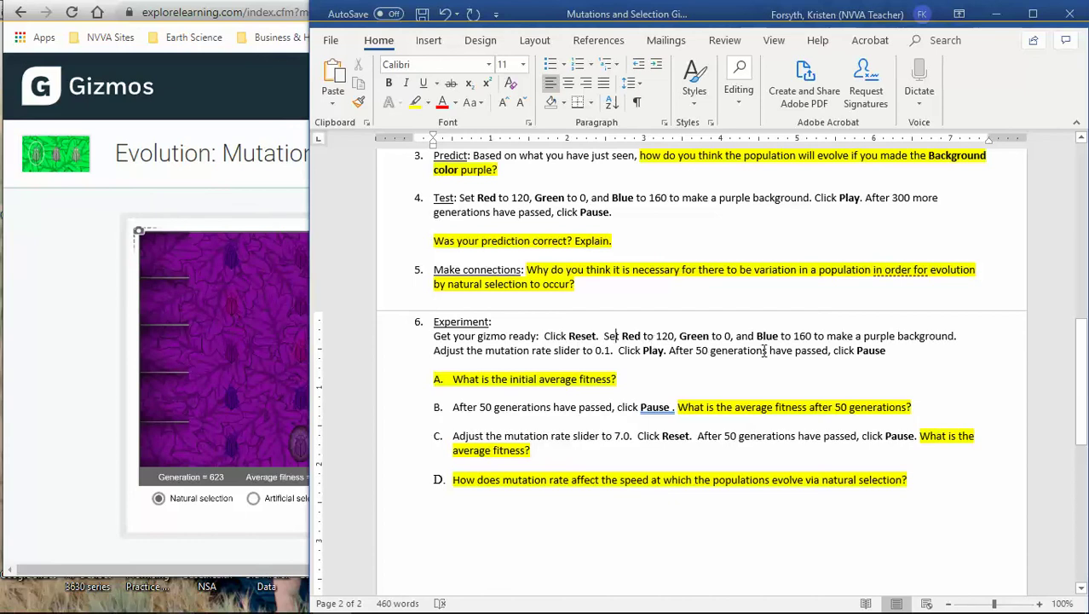
left_click(300, 341)
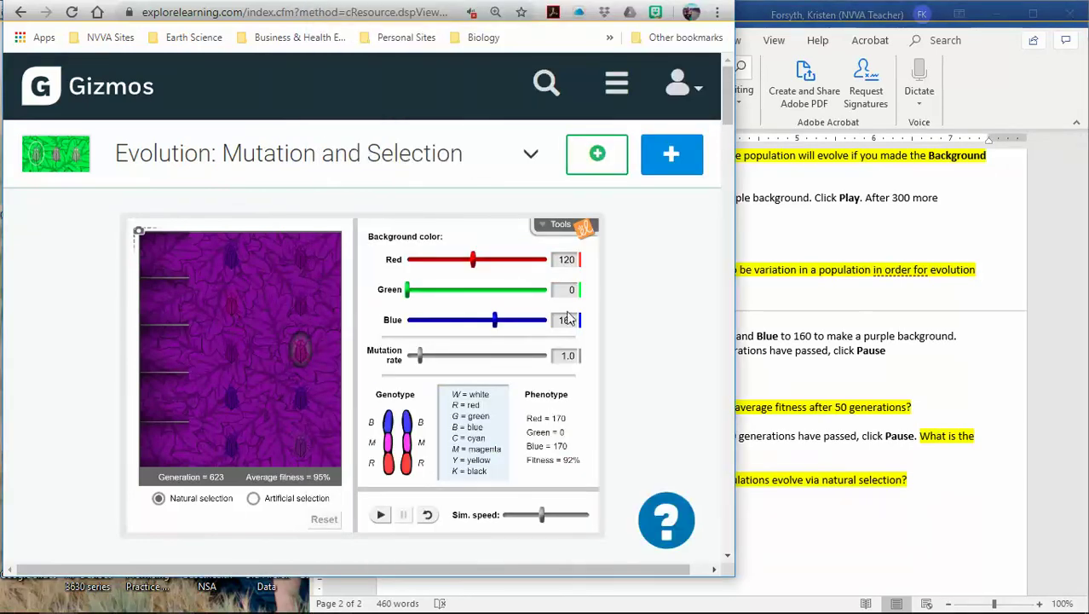
key("alt+Tab")
left_click(295, 269)
left_click(779, 350)
left_click(612, 352)
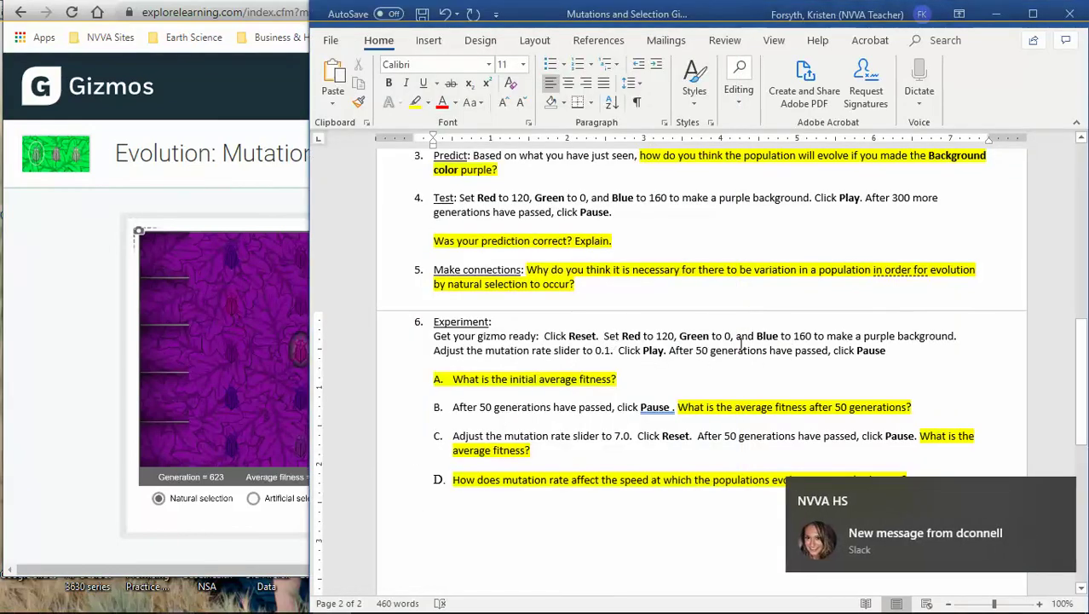
left_click(630, 388)
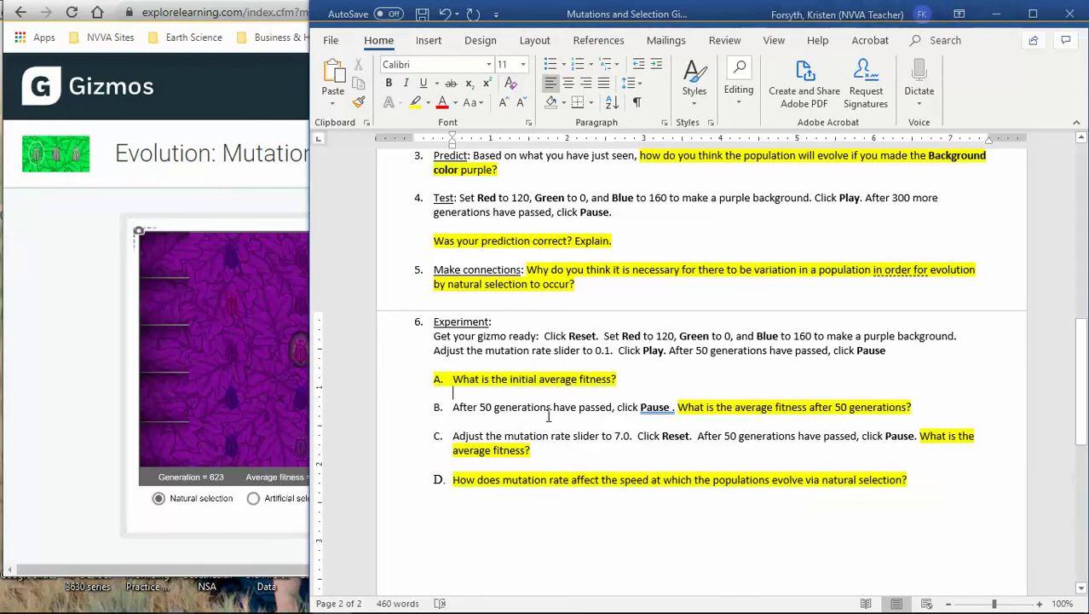
left_click(629, 385)
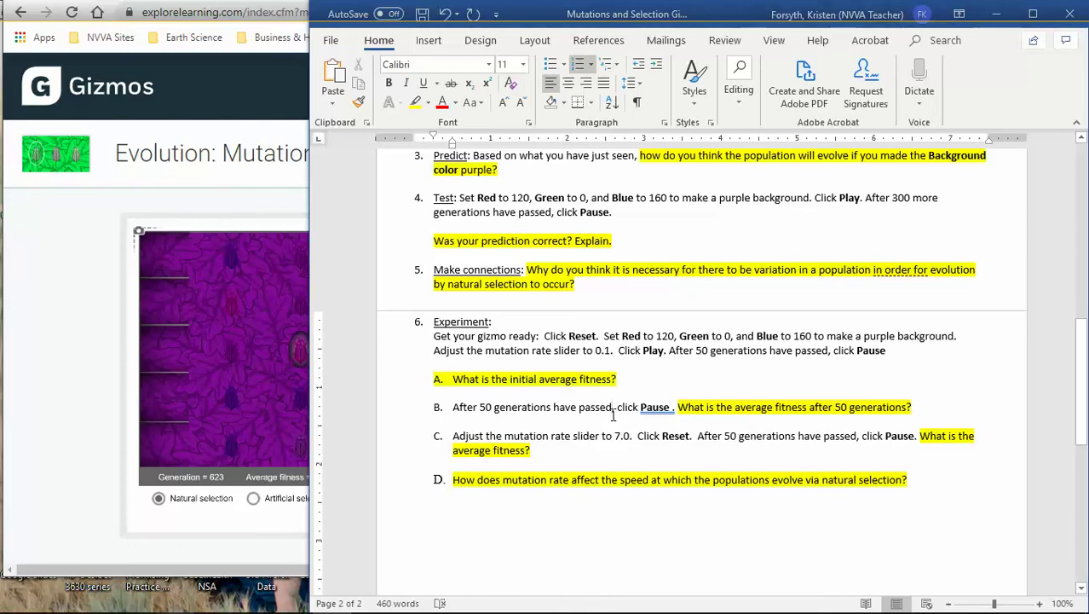
left_click(612, 409)
key("End")
key("Return")
key("BackSpace")
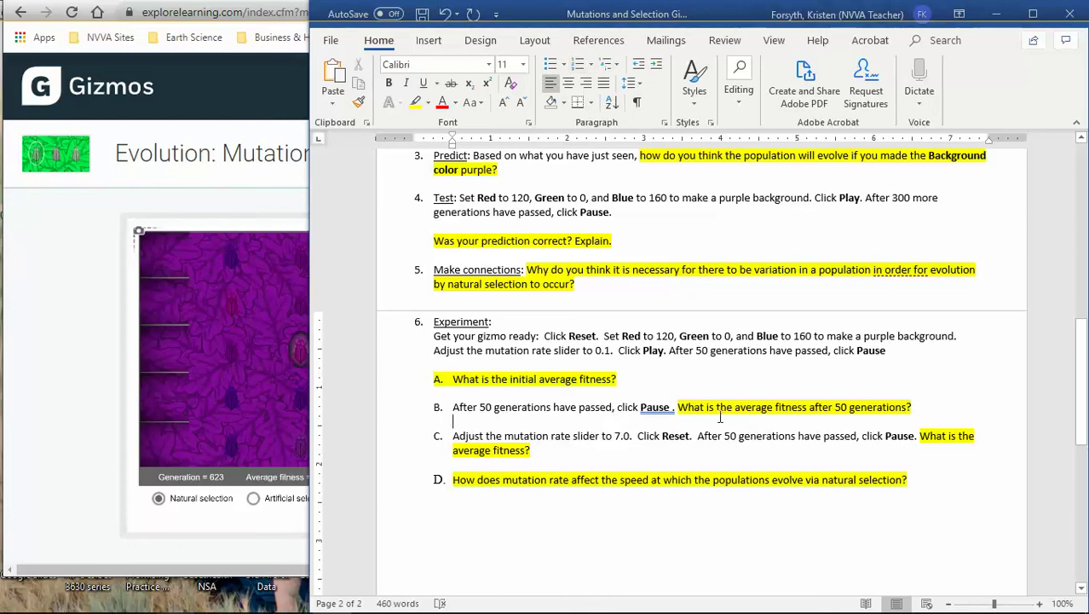
left_click(545, 450)
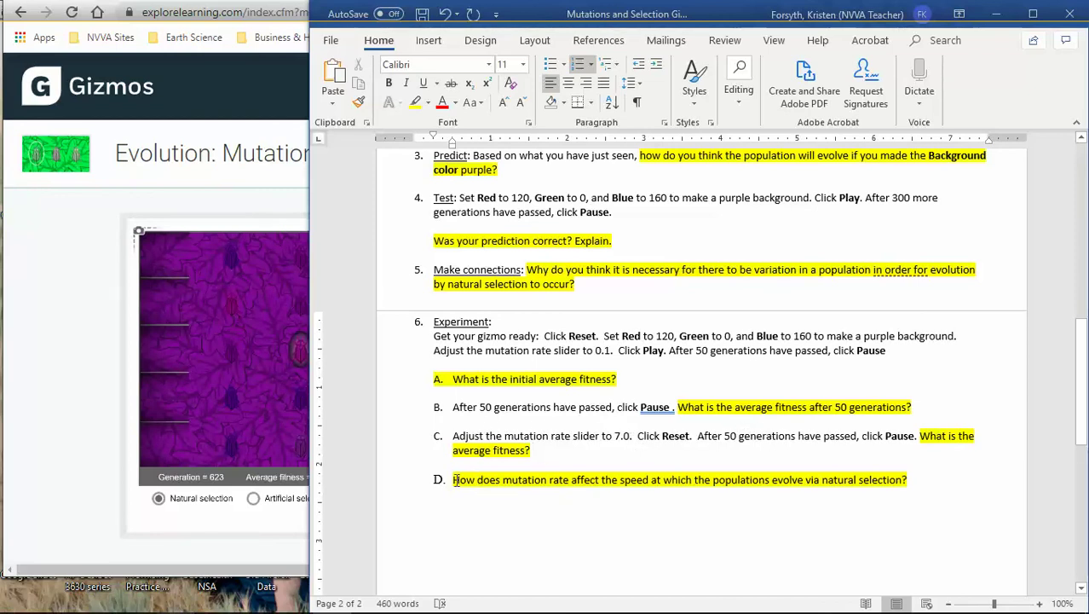
left_click_drag(457, 482, 559, 484)
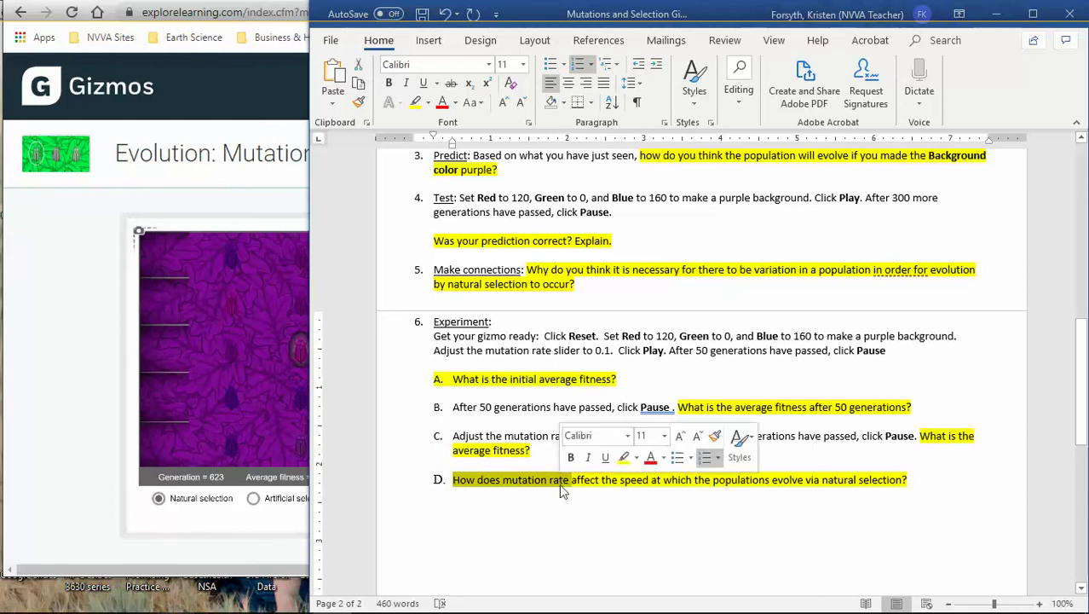
left_click(457, 484)
left_click(270, 538)
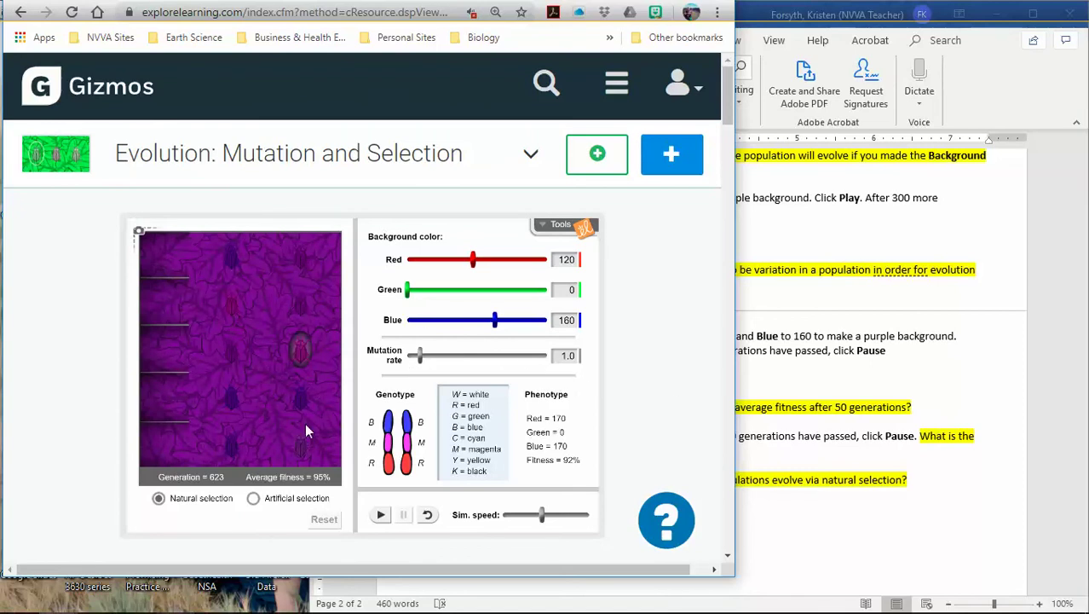
left_click(861, 510)
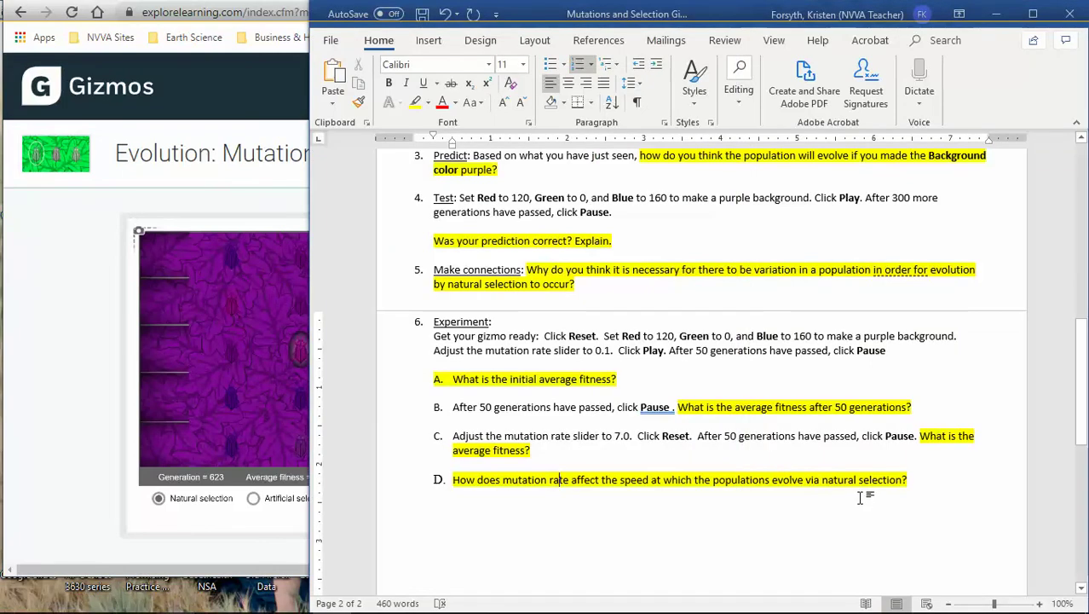
left_click(491, 483)
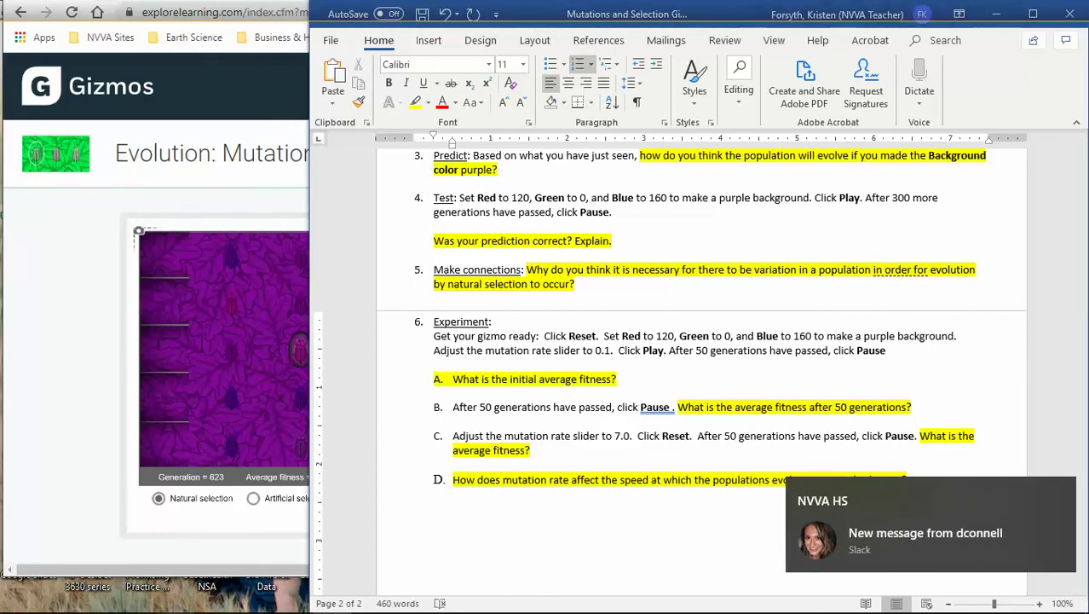
mouse_move(1020, 606)
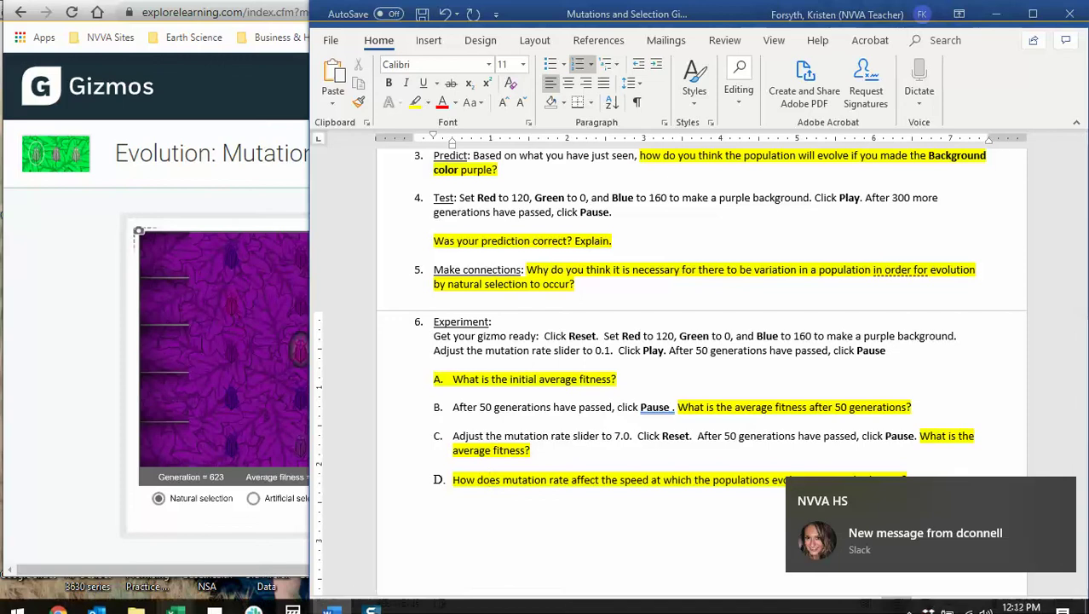